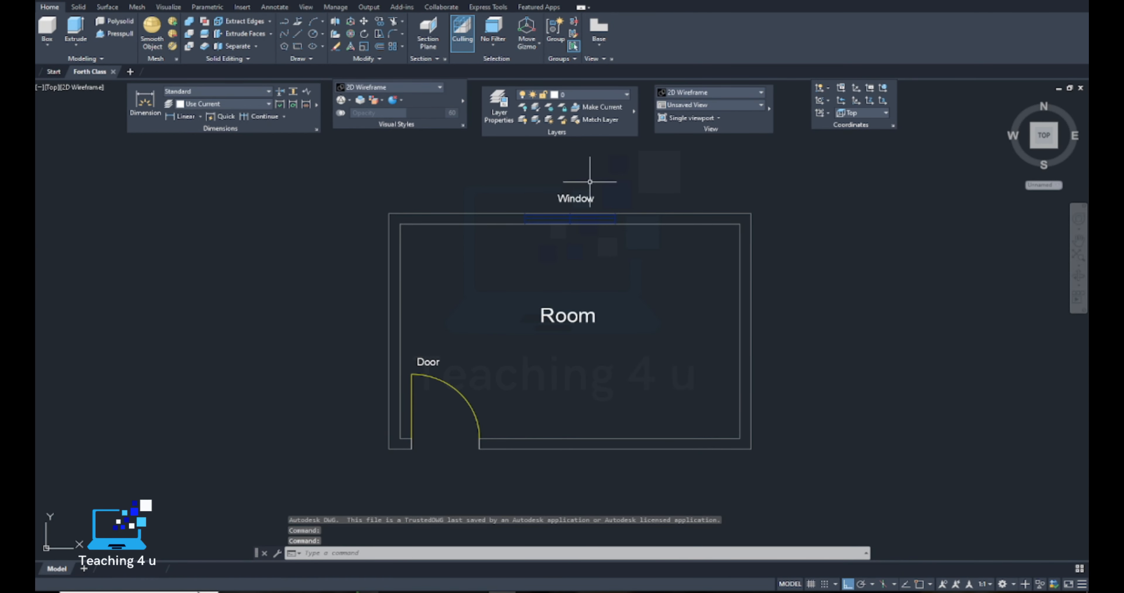
# Switch the room plan's view to SW Isometric.
pyautogui.click(731, 107)
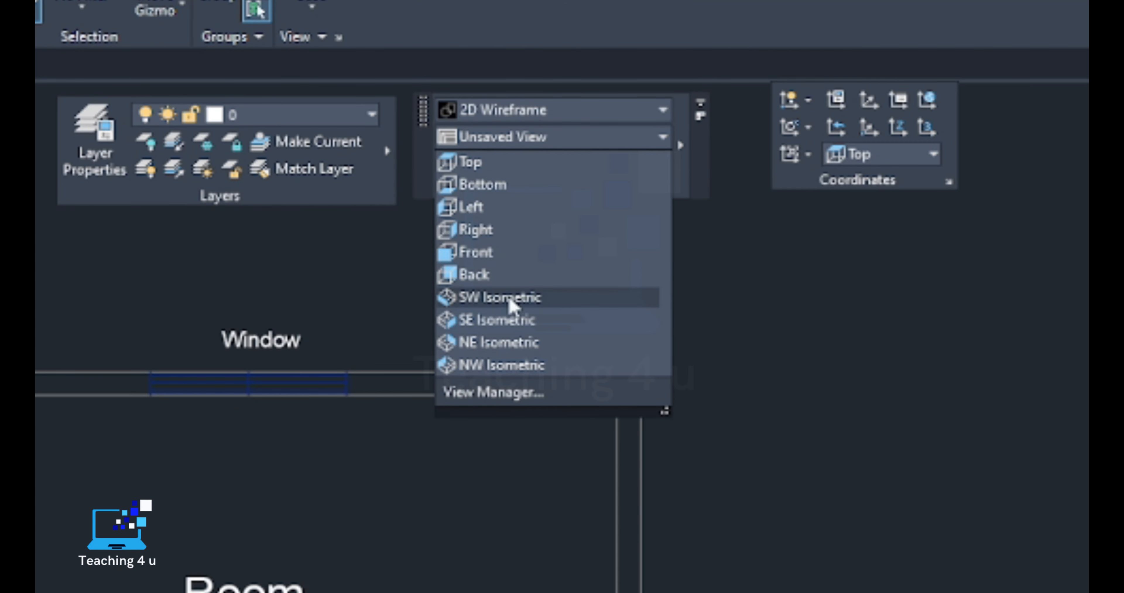
pyautogui.click(517, 300)
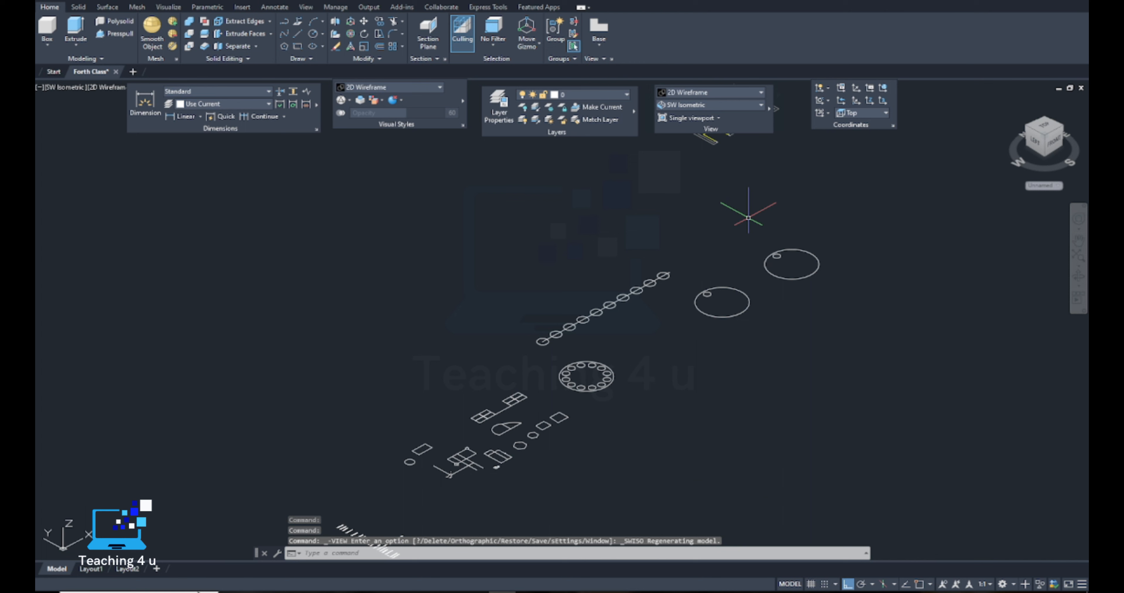
pyautogui.scroll(6, 609, 249)
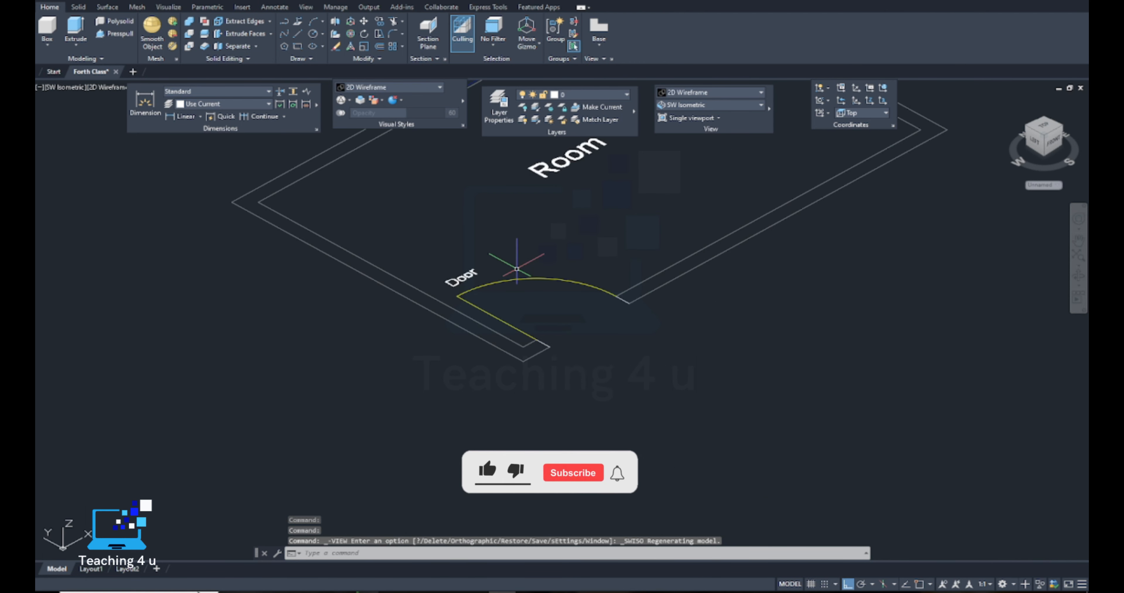
# Copy the complete room plan, including its door, window and labels, to an empty area away from the other drawings.
pyautogui.press('Escape')
pyautogui.press('Escape')
pyautogui.write('c')
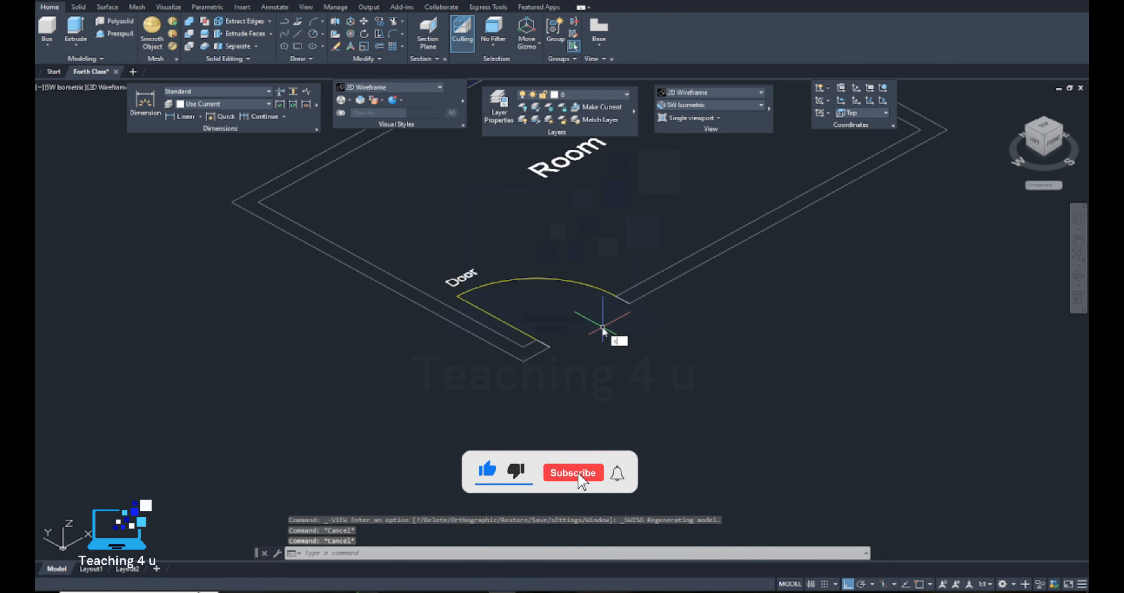
pyautogui.write('o')
pyautogui.press('Return')
pyautogui.scroll(-5, 602, 327)
pyautogui.click(747, 267)
pyautogui.click(641, 350)
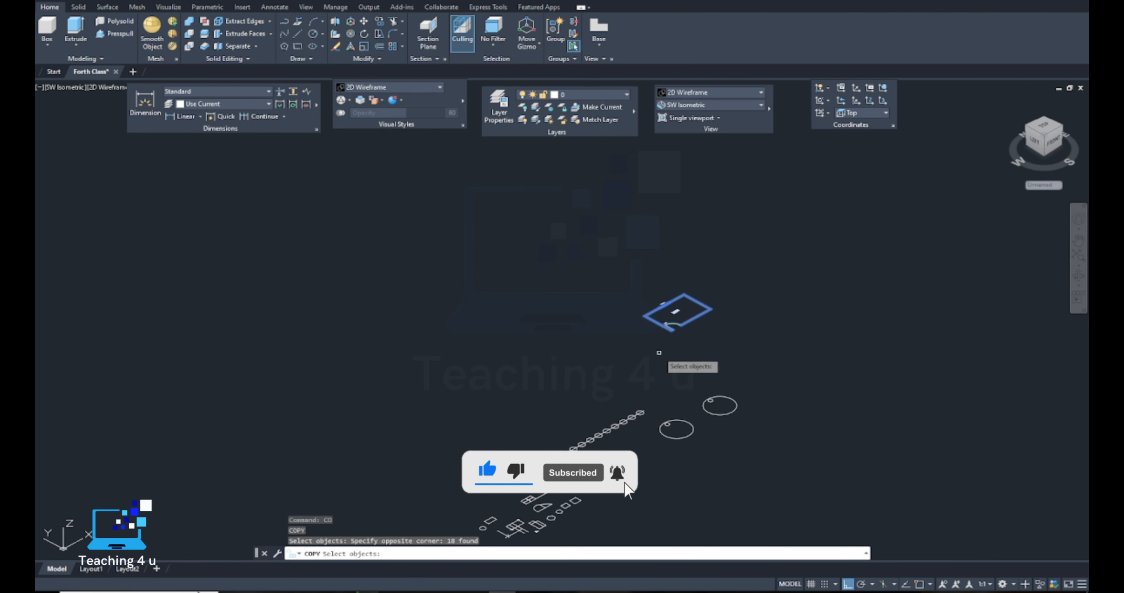
pyautogui.press('Return')
pyautogui.click(659, 352)
pyautogui.click(926, 245)
pyautogui.press('Return')
pyautogui.scroll(8, 917, 203)
pyautogui.moveTo(917, 203); pyautogui.dragTo(826, 278, button='middle')
pyautogui.scroll(-3, 569, 366)
pyautogui.scroll(6, 568, 365)
pyautogui.scroll(-3, 572, 352)
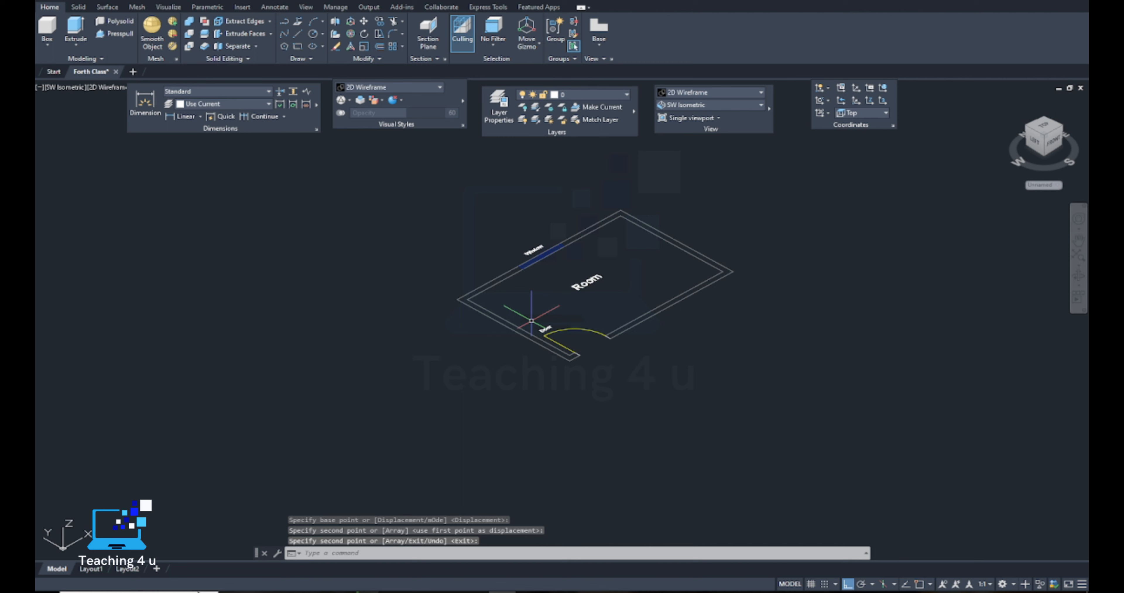
pyautogui.scroll(3, 571, 413)
pyautogui.press('Escape')
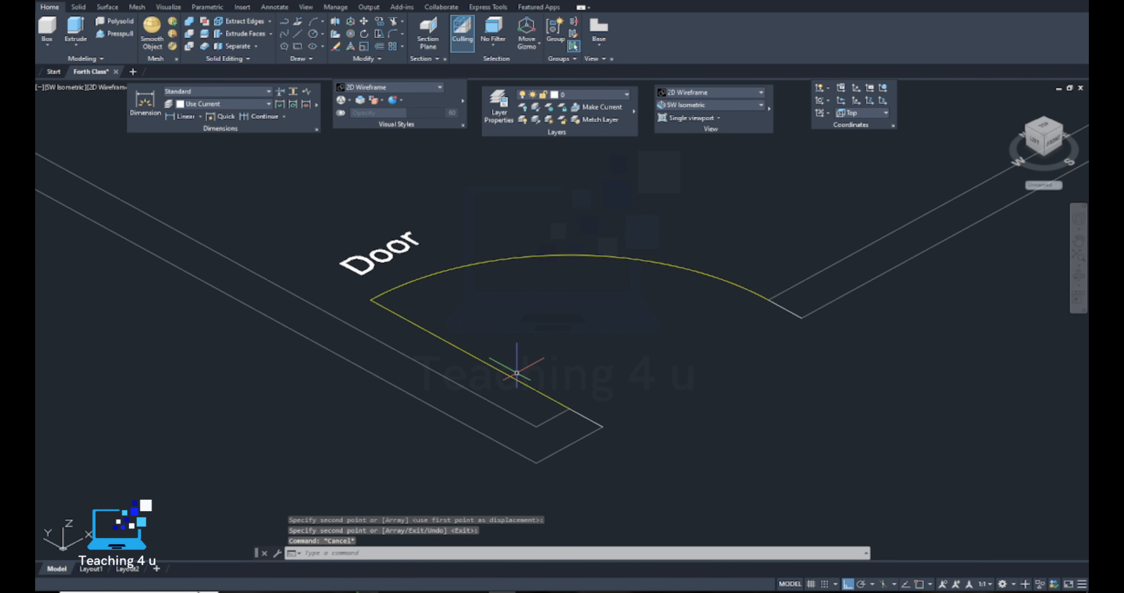
pyautogui.scroll(-4, 501, 362)
pyautogui.moveTo(631, 342); pyautogui.dragTo(569, 359, button='middle')
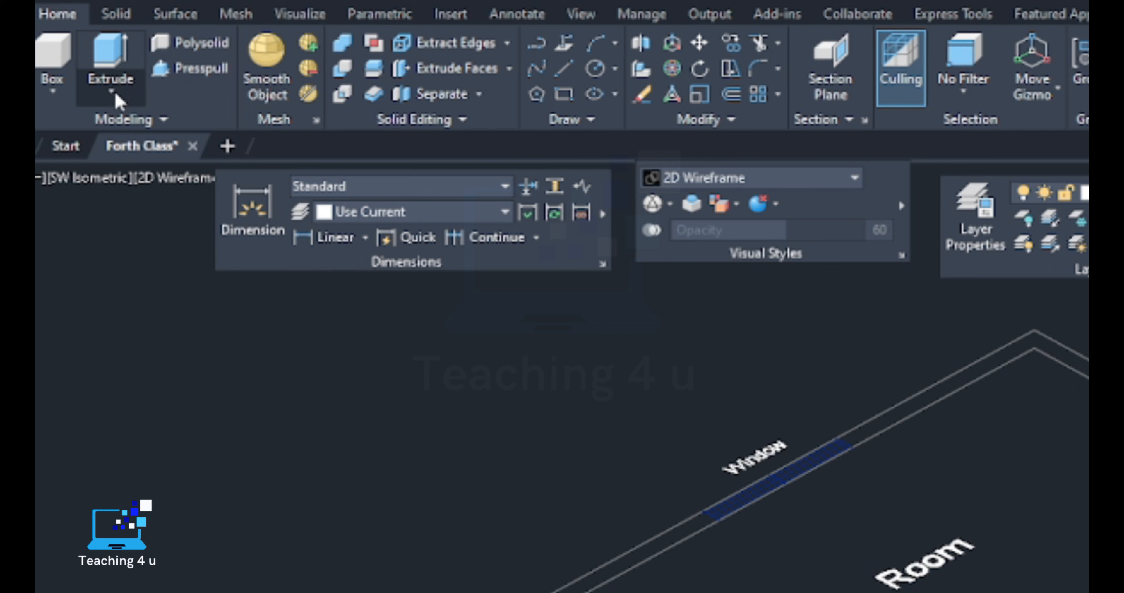
pyautogui.click(76, 46)
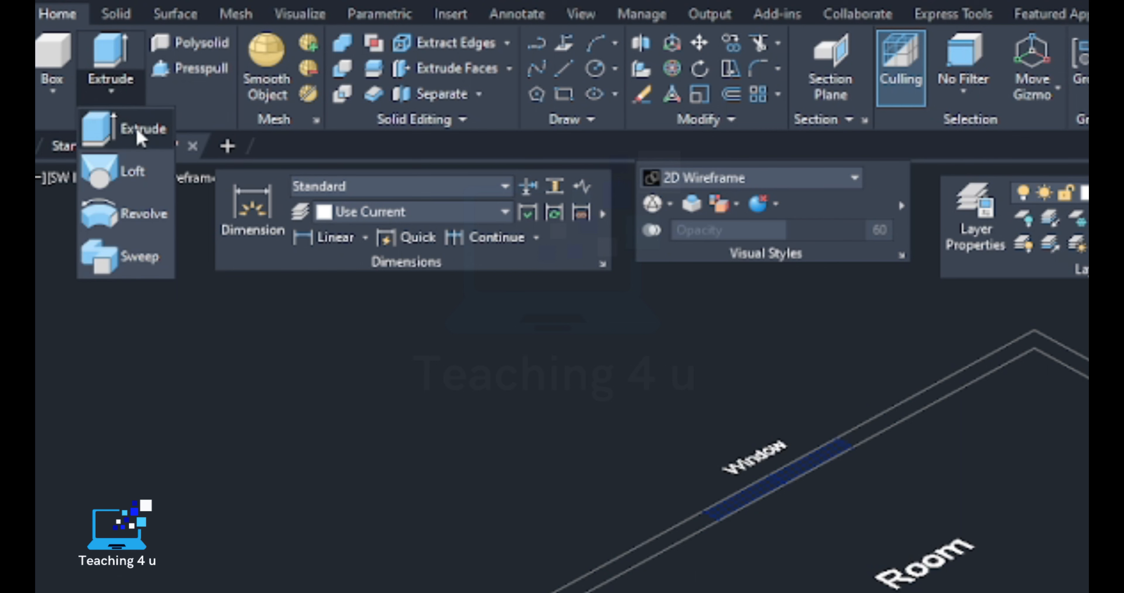
pyautogui.click(276, 388)
pyautogui.moveTo(365, 323); pyautogui.dragTo(400, 287, button='middle')
pyautogui.press('Escape')
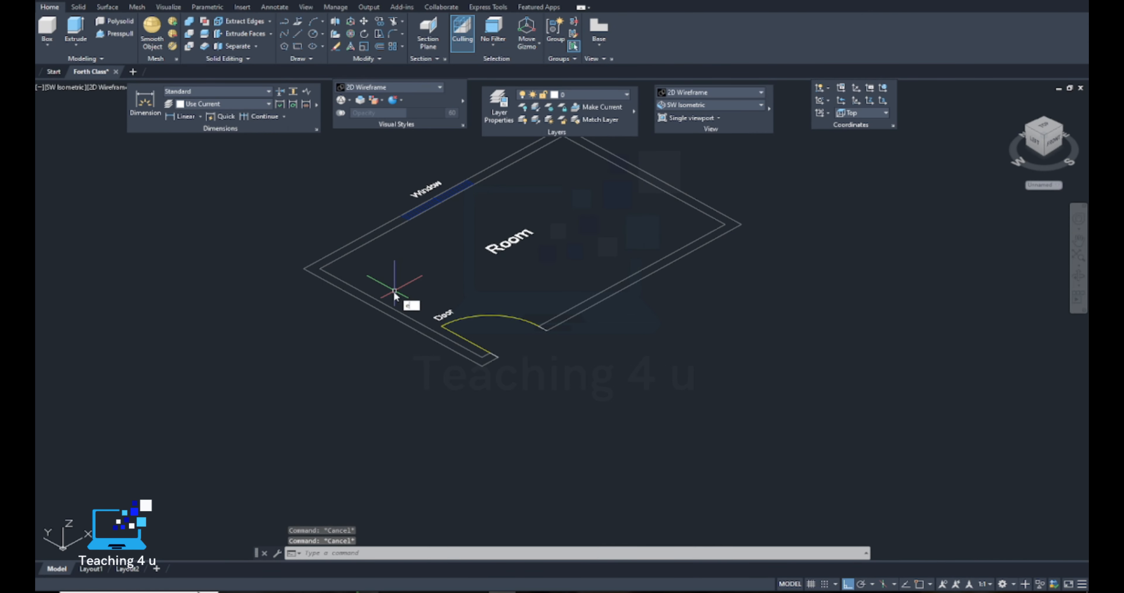
# Extrude the inner and outer wall outlines of the copied room plan upward, picking the height freehand.
pyautogui.write('ext')
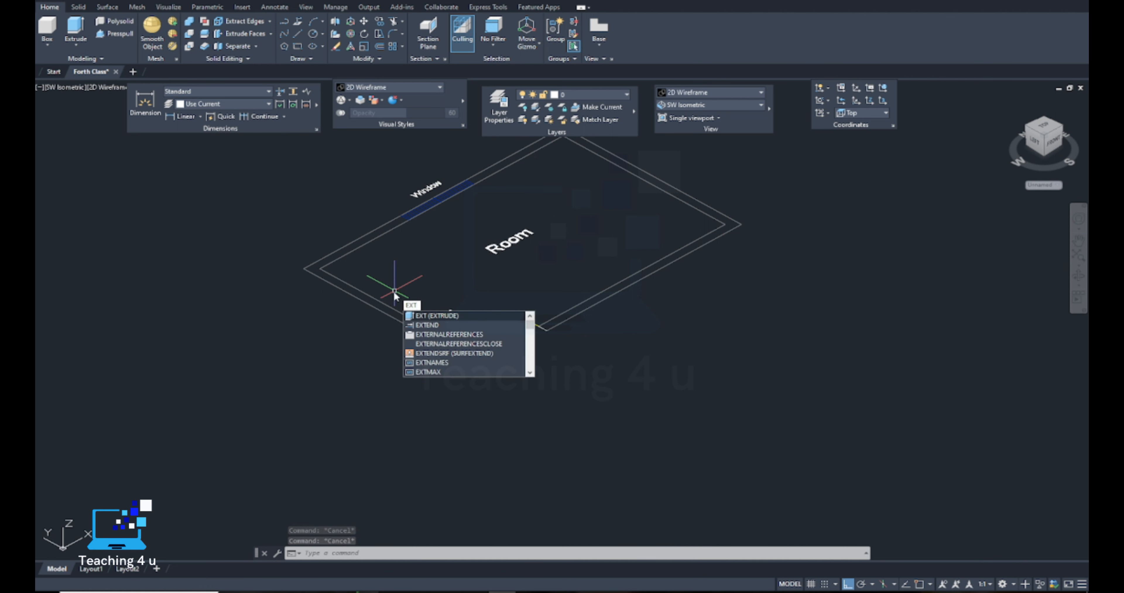
pyautogui.press('Return')
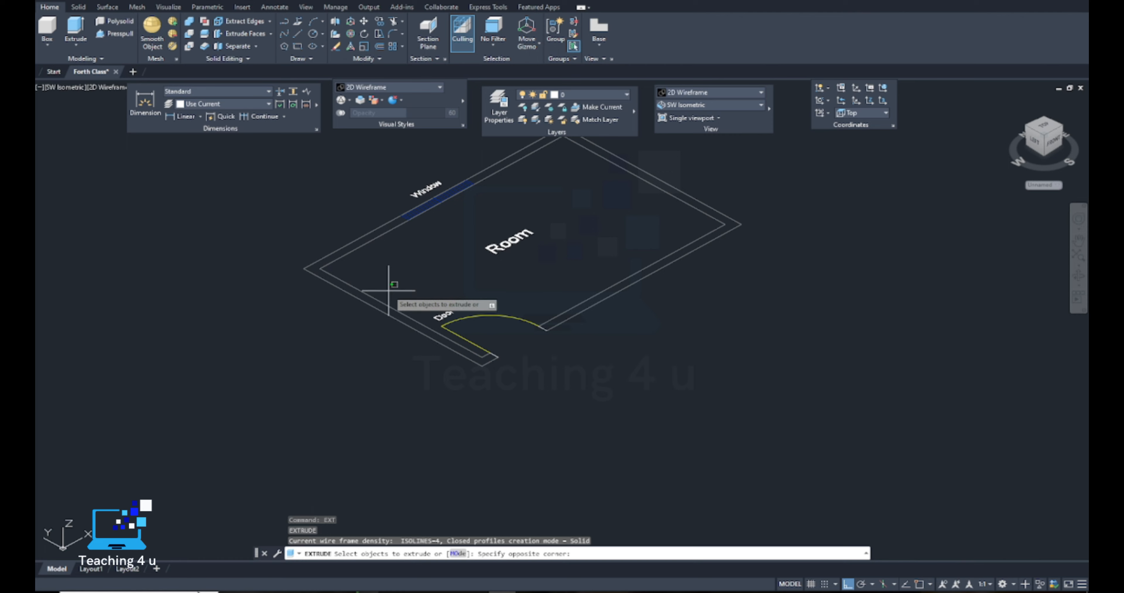
pyautogui.click(335, 329)
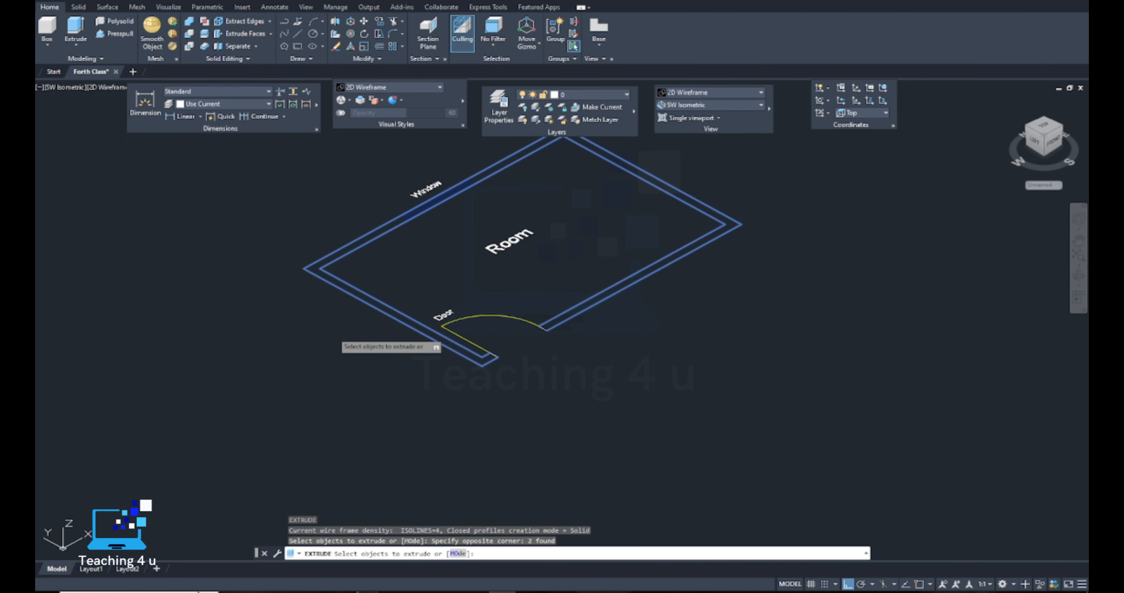
pyautogui.press('Return')
pyautogui.scroll(-3, 358, 191)
pyautogui.moveTo(351, 186); pyautogui.dragTo(392, 294, button='middle')
pyautogui.click(387, 218)
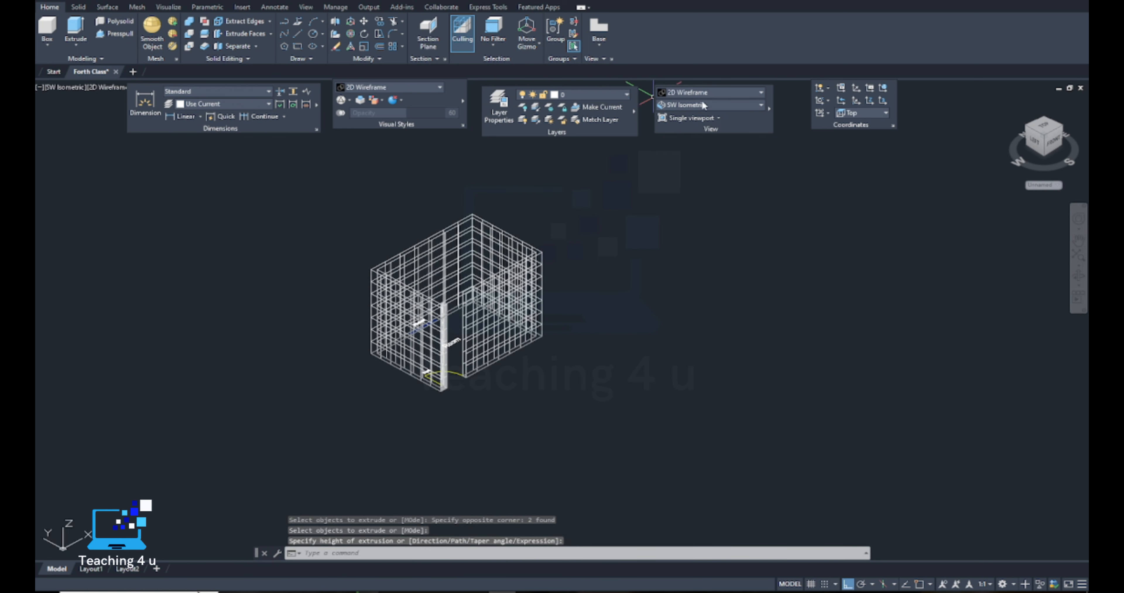
# Display the model in the Realistic visual style and inspect the top edges of the extruded walls.
pyautogui.click(725, 96)
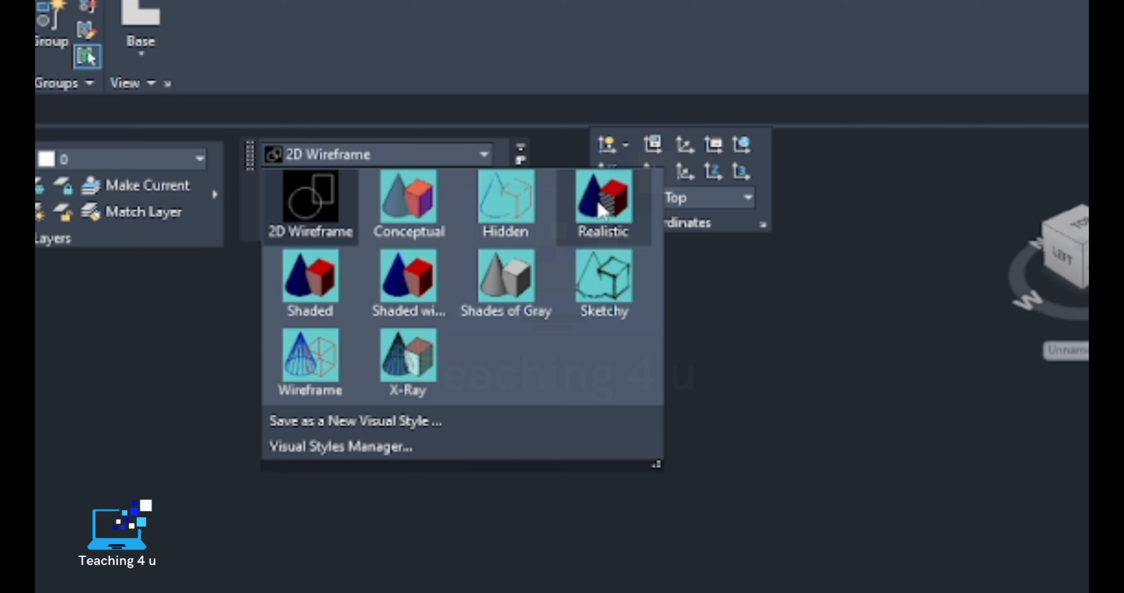
pyautogui.click(814, 115)
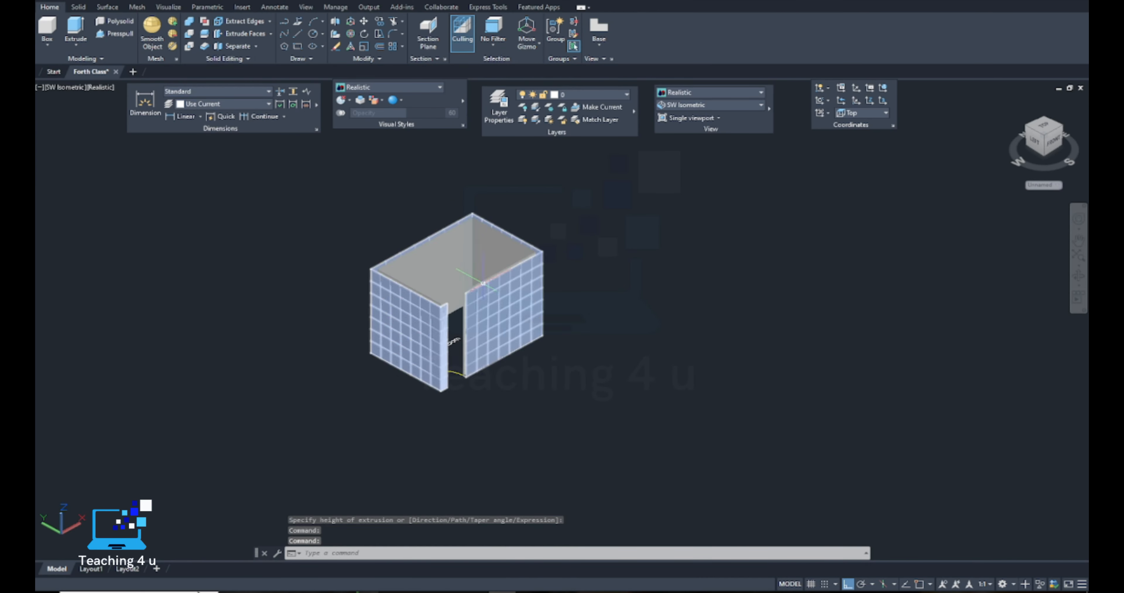
pyautogui.scroll(5, 482, 281)
pyautogui.keyDown('shift'); pyautogui.moveTo(482, 281); pyautogui.dragTo(516, 369, button='middle'); pyautogui.keyUp('shift')
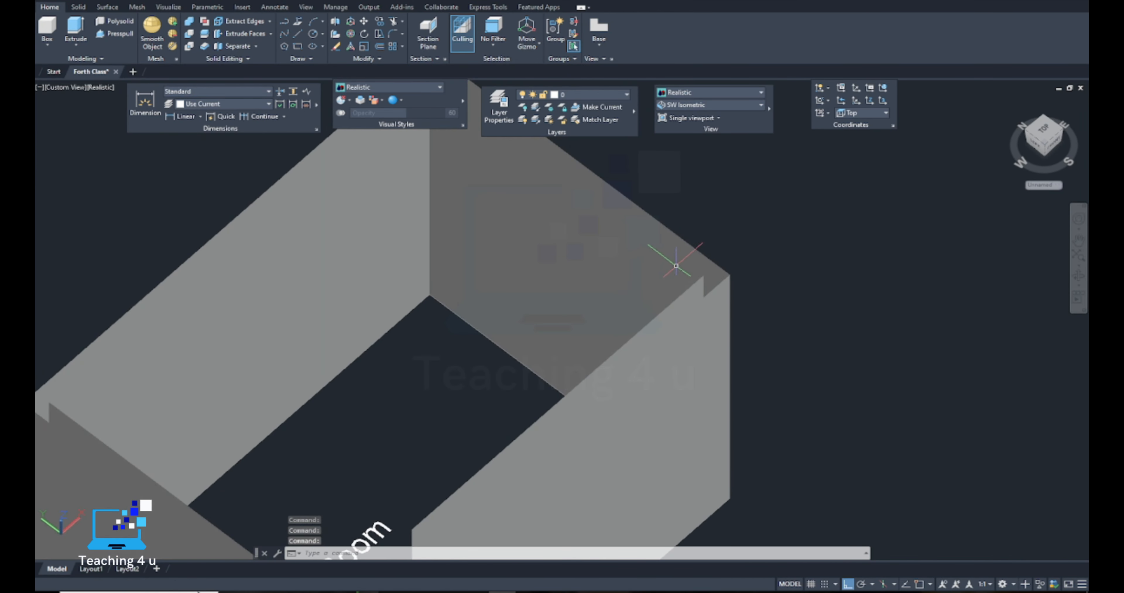
pyautogui.scroll(6, 708, 278)
pyautogui.scroll(-8, 720, 283)
# Copy only the inner and outer wall outlines of the original room plan to the empty space beside it.
pyautogui.scroll(-10, 704, 298)
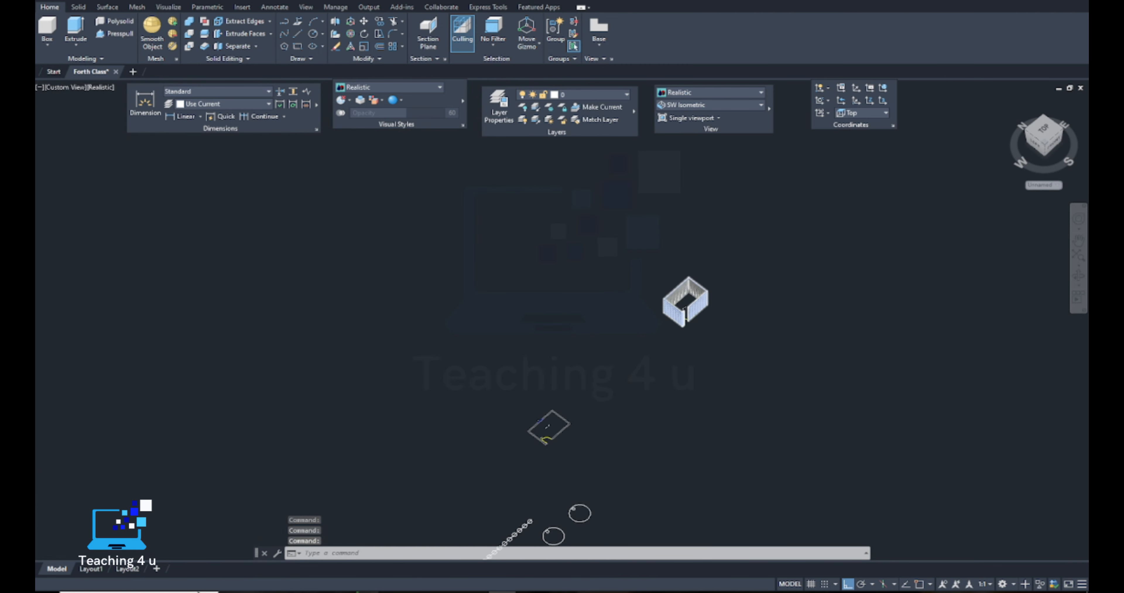
pyautogui.scroll(-4, 680, 314)
pyautogui.scroll(10, 654, 386)
pyautogui.moveTo(581, 323)
pyautogui.keyDown('shift'); pyautogui.mouseDown(button='middle')
pyautogui.moveTo(568, 305)
pyautogui.moveTo(577, 293)
pyautogui.moveTo(546, 256)
pyautogui.moveTo(570, 319)
pyautogui.mouseUp(button='middle'); pyautogui.keyUp('shift')
pyautogui.write('co')
pyautogui.press('Return')
pyautogui.click(598, 278)
pyautogui.click(567, 247)
pyautogui.scroll(-4, 548, 294)
pyautogui.press('Return')
pyautogui.click(578, 342)
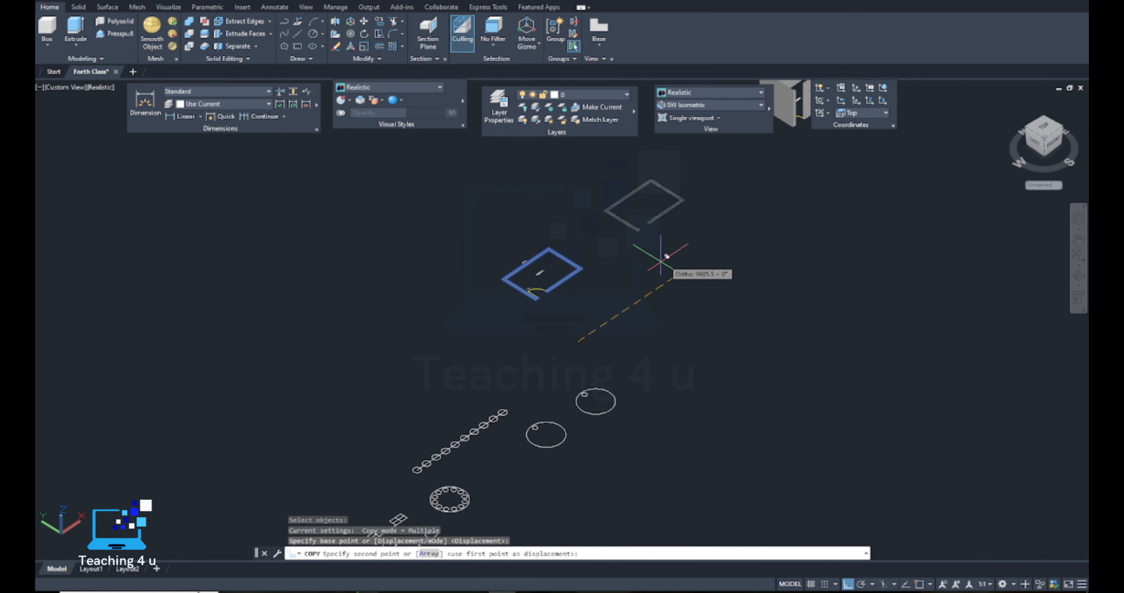
pyautogui.click(685, 245)
pyautogui.press('Return')
# With object snap on, draw a line closing the wall end beside the short corner return of the door opening.
pyautogui.scroll(3, 668, 220)
pyautogui.moveTo(665, 203); pyautogui.dragTo(604, 323, button='middle')
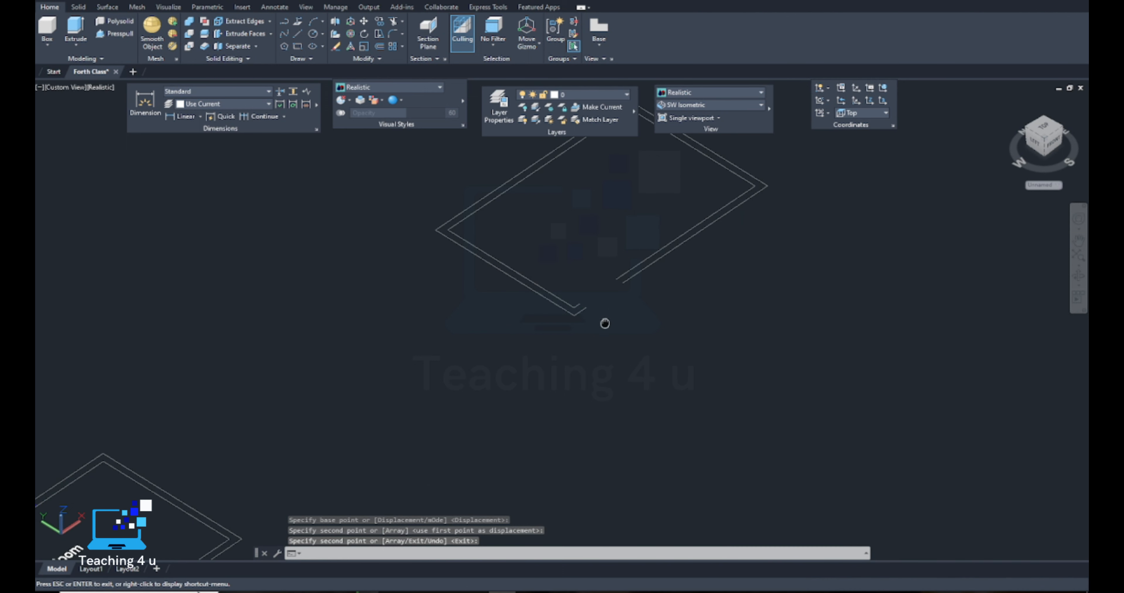
pyautogui.write('l')
pyautogui.press('Return')
pyautogui.scroll(4, 567, 300)
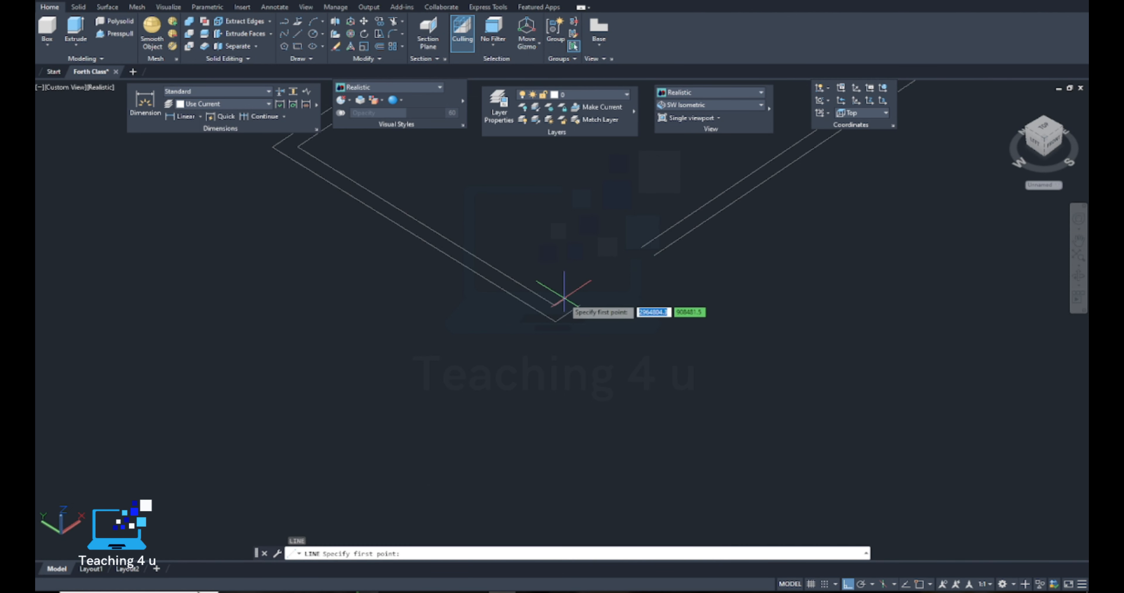
pyautogui.press('F3')
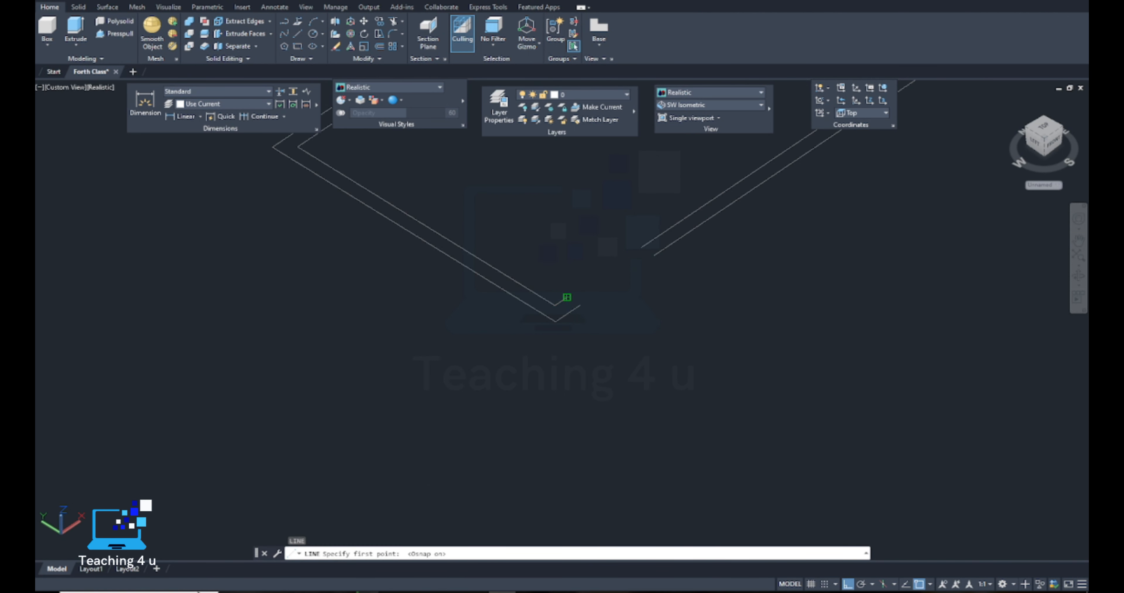
pyautogui.click(567, 297)
pyautogui.click(580, 304)
pyautogui.press('Return')
# Draw a line closing the wall end on the opposite side of the door opening, between the two outline endpoints.
pyautogui.press('Return')
pyautogui.click(641, 247)
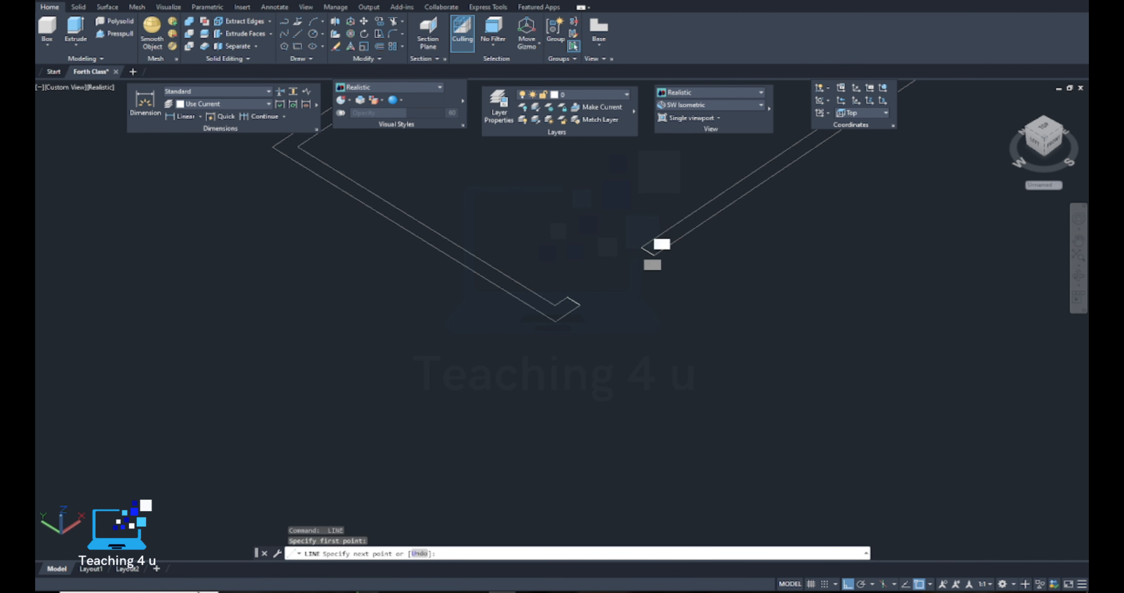
pyautogui.click(654, 255)
pyautogui.press('Return')
# Join the two wall outlines and both end lines into one polyline.
pyautogui.scroll(-6, 656, 255)
pyautogui.moveTo(653, 283); pyautogui.dragTo(612, 355, button='middle')
pyautogui.scroll(3, 626, 335)
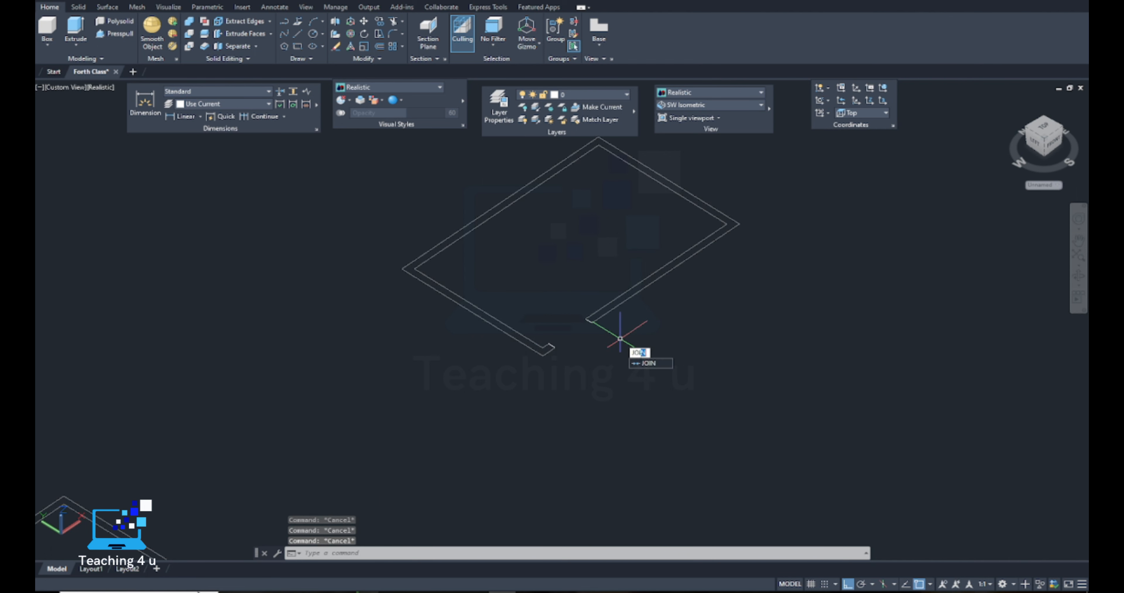
pyautogui.write('JOIN')
pyautogui.press('Return')
pyautogui.scroll(-2, 655, 305)
pyautogui.click(716, 184)
pyautogui.click(457, 397)
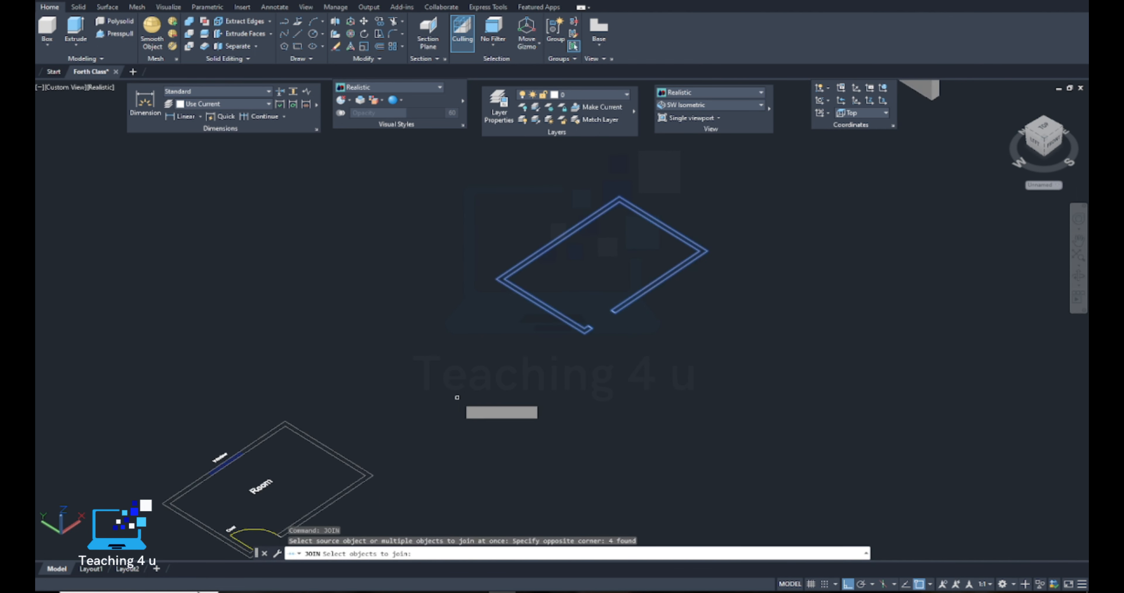
pyautogui.press('Return')
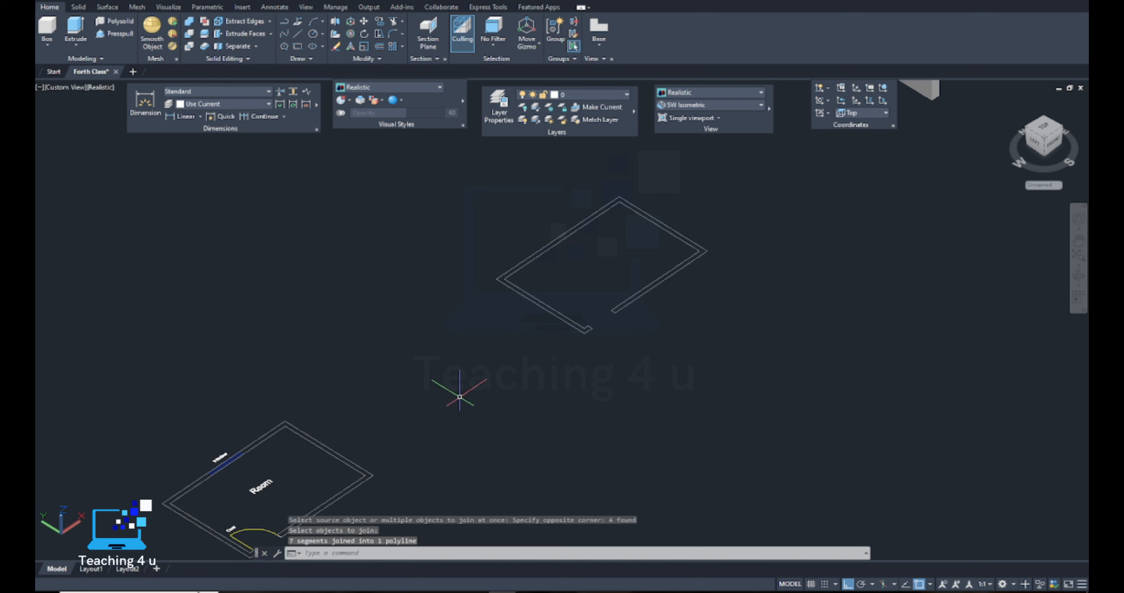
# Check whether the joined wall outline selects as a single object, and clear the selection.
pyautogui.click(568, 322)
pyautogui.scroll(5, 602, 338)
pyautogui.scroll(-6, 715, 309)
pyautogui.press('Escape')
pyautogui.press('Escape')
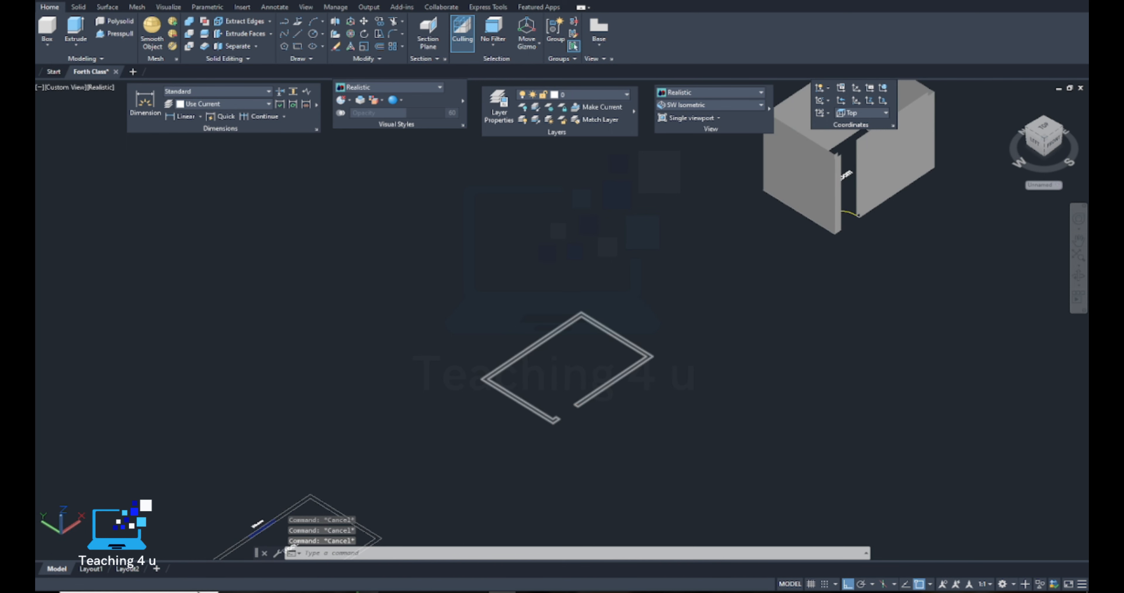
# Start Extrude with the joined wall outline as the profile, up to the point of specifying the height.
pyautogui.write('ext')
pyautogui.press('Return')
pyautogui.click(555, 407)
pyautogui.click(528, 423)
pyautogui.press('Return')
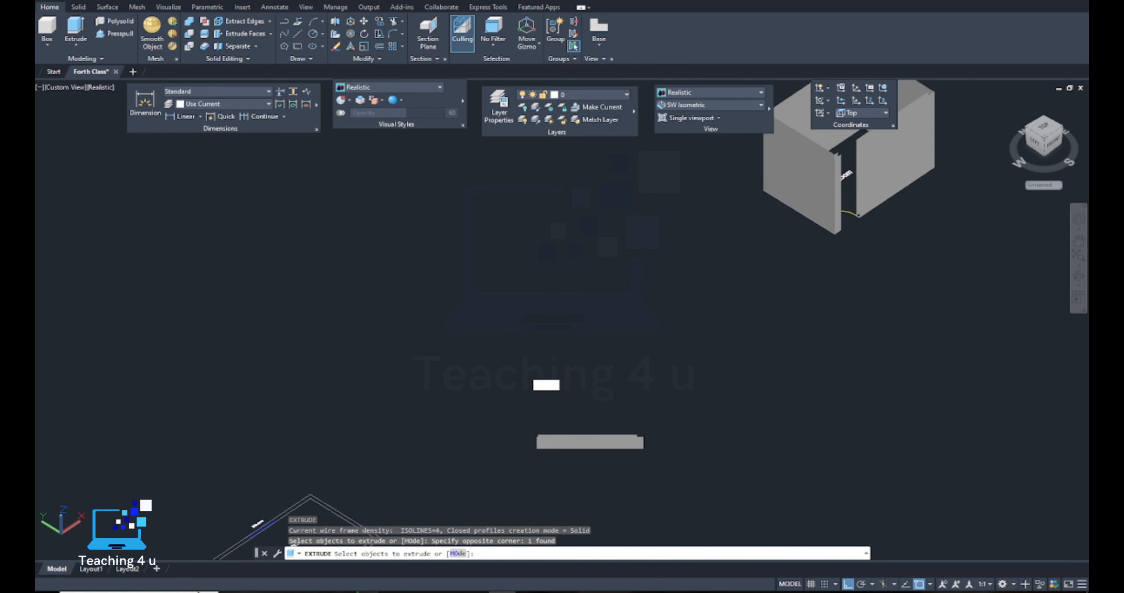
pyautogui.press('Return')
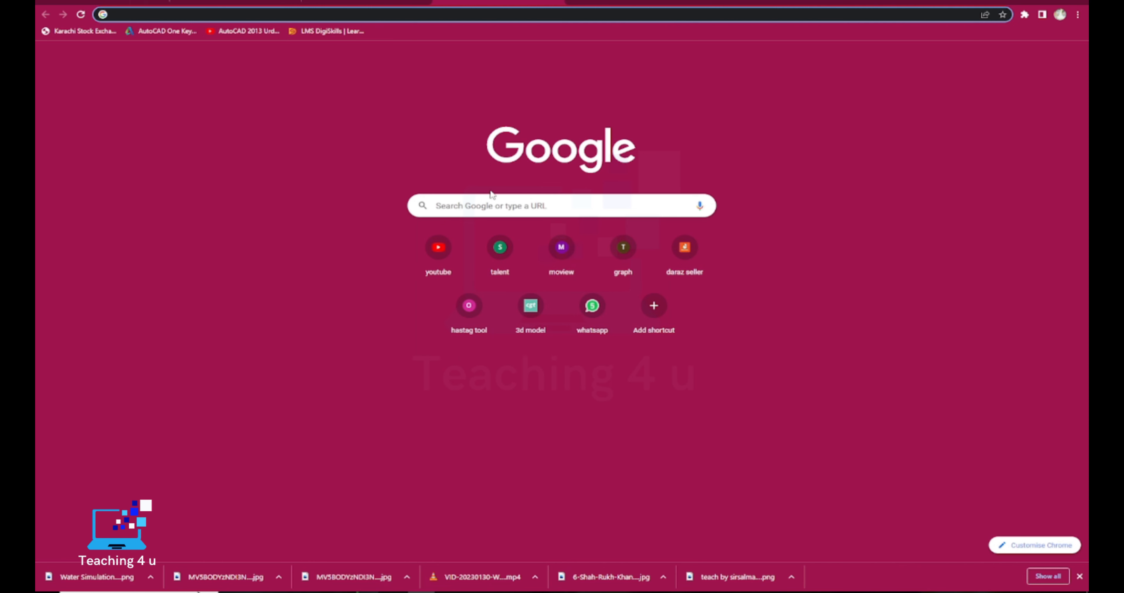
# Switch to the browser, search Google for "inch to mm", and convert 10 feet to millimetres.
pyautogui.click(491, 201)
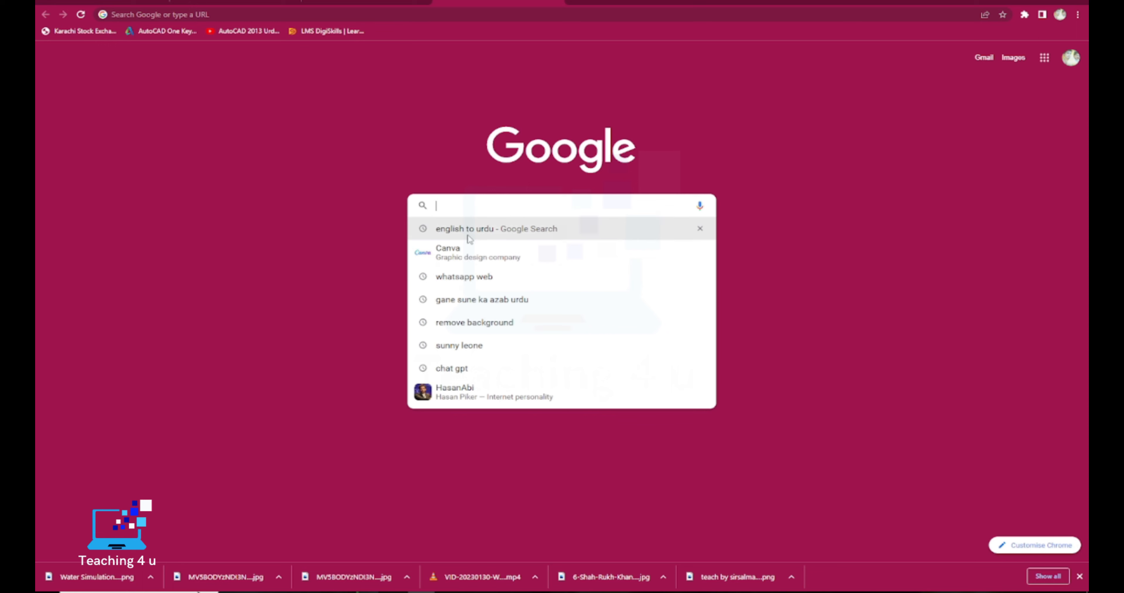
pyautogui.write('inch to mm')
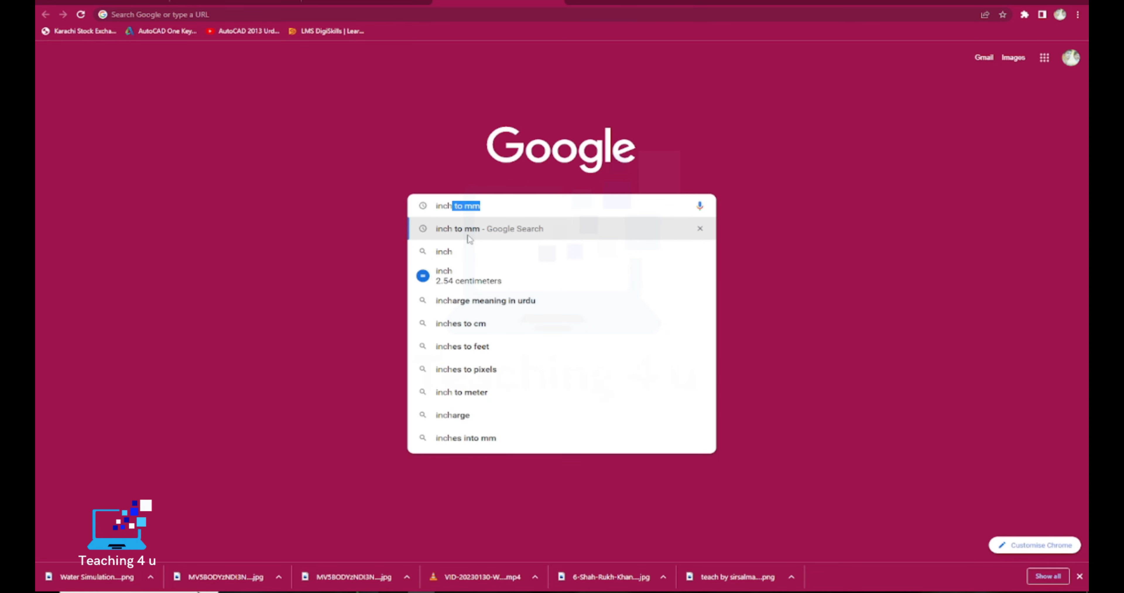
pyautogui.click(469, 234)
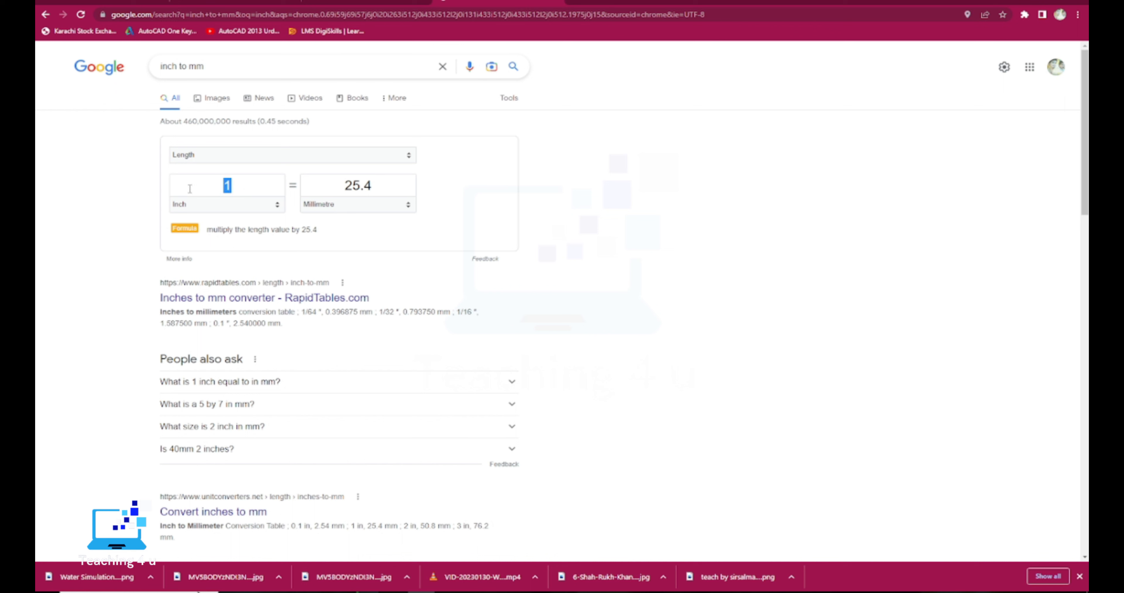
pyautogui.click(244, 207)
pyautogui.click(205, 285)
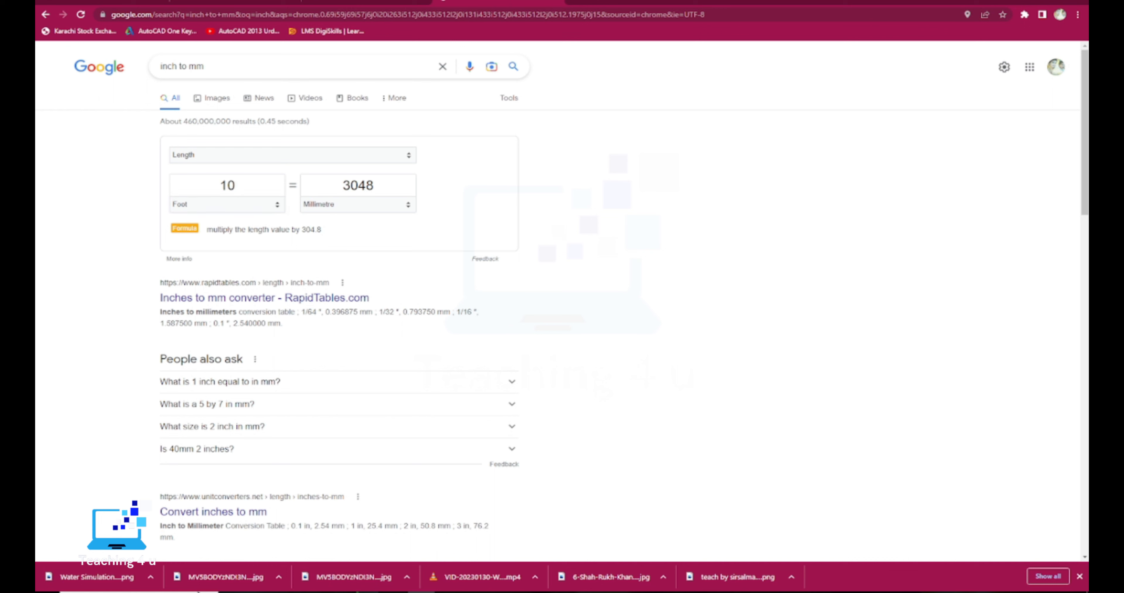
# Switch back to AutoCAD and extrude the joined wall outline to a height of 3048 mm.
pyautogui.hotkey('alt', 'Tab')
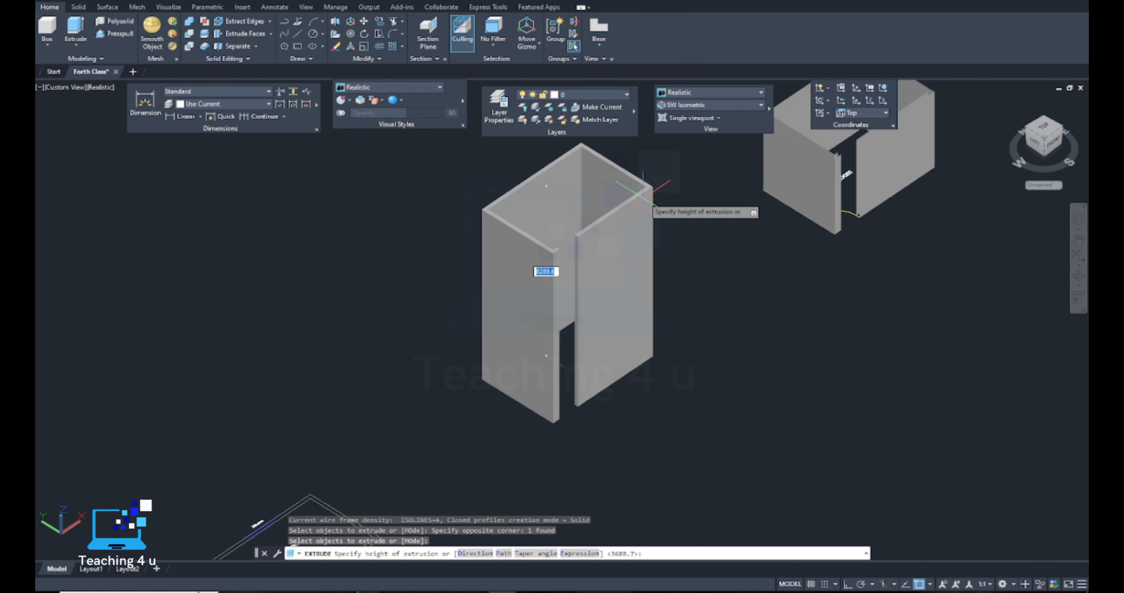
pyautogui.write('3048')
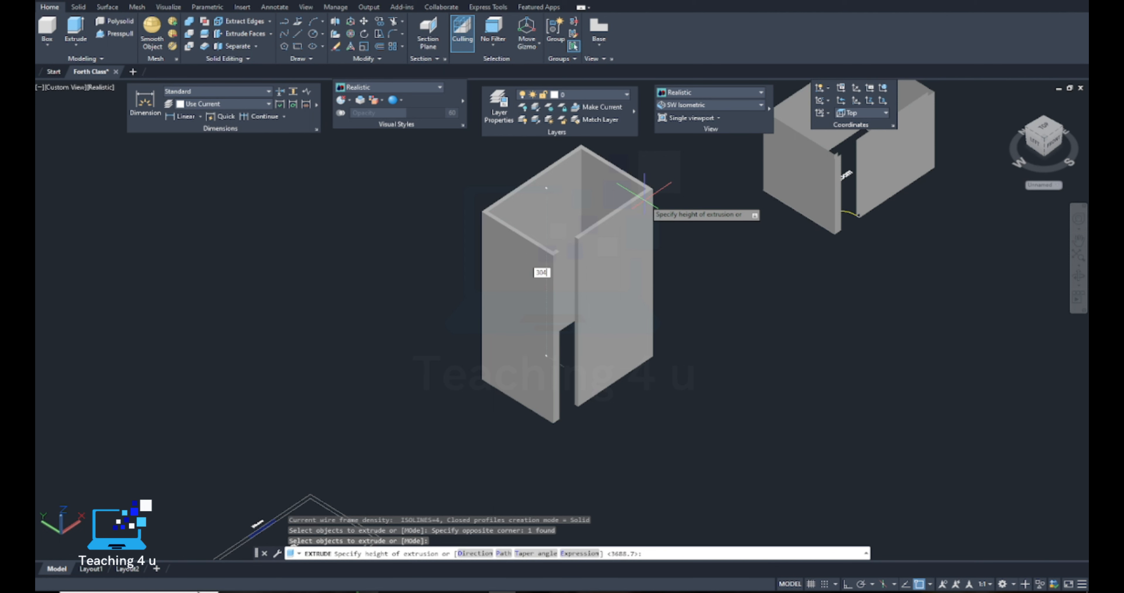
pyautogui.press('Return')
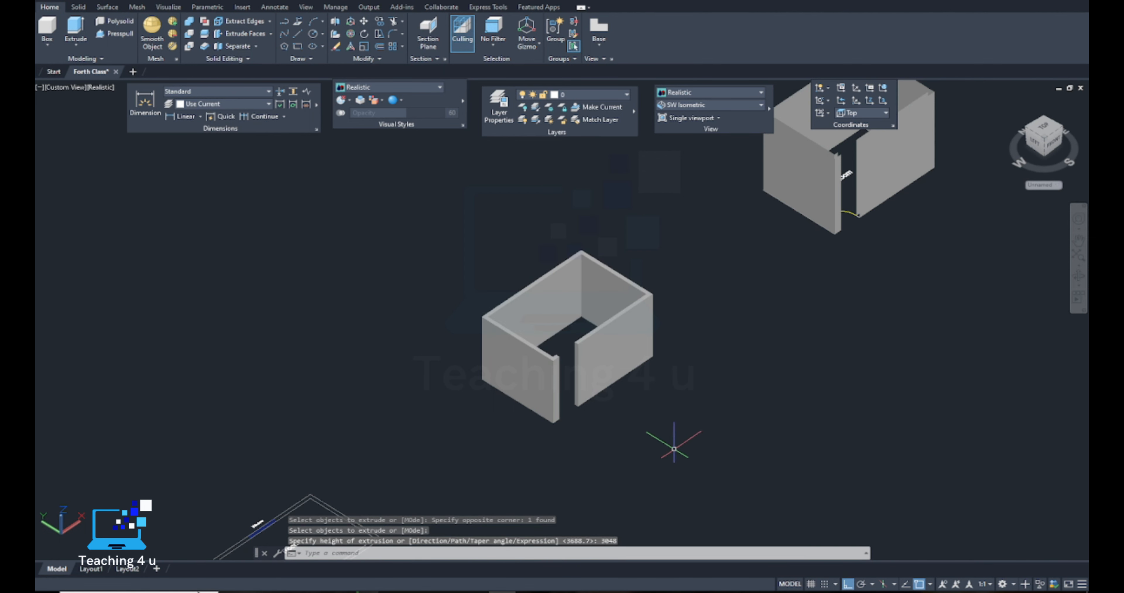
# Set the visual style to 2D Wireframe.
pyautogui.scroll(-5, 676, 447)
pyautogui.moveTo(682, 340); pyautogui.dragTo(656, 264, button='middle')
pyautogui.scroll(4, 642, 275)
pyautogui.click(712, 93)
pyautogui.click(690, 114)
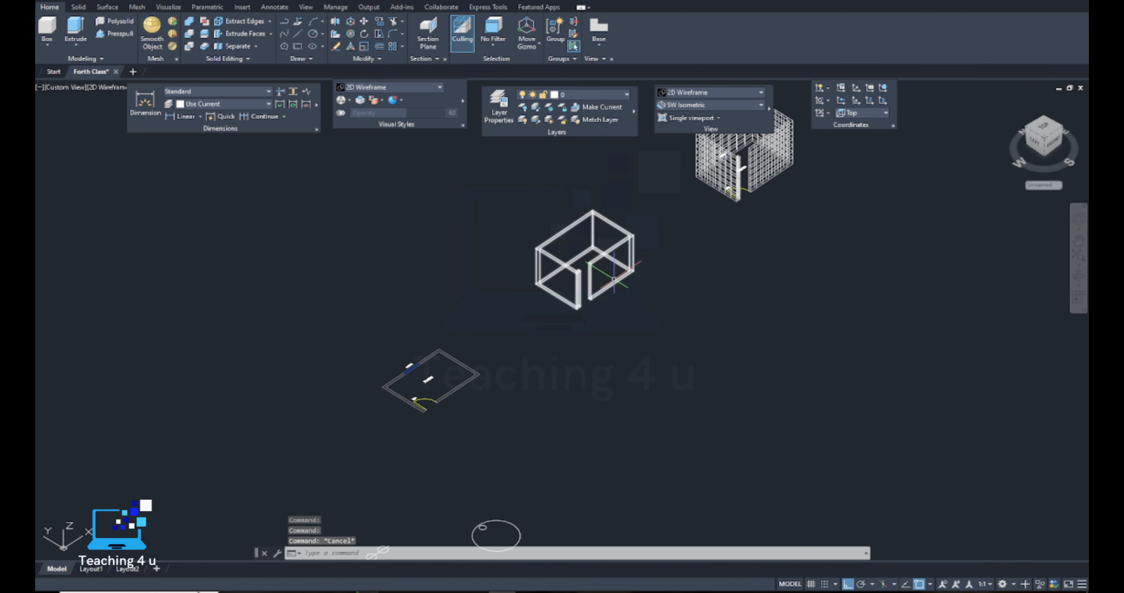
# Draw a rectangle across the top of the door opening, from corner to corner of the two wall ends.
pyautogui.scroll(5, 582, 276)
pyautogui.scroll(-5, 582, 276)
pyautogui.scroll(4, 582, 277)
pyautogui.scroll(-4, 581, 278)
pyautogui.scroll(5, 436, 389)
pyautogui.scroll(-5, 501, 309)
pyautogui.scroll(6, 572, 264)
pyautogui.moveTo(572, 263); pyautogui.dragTo(520, 310, button='middle')
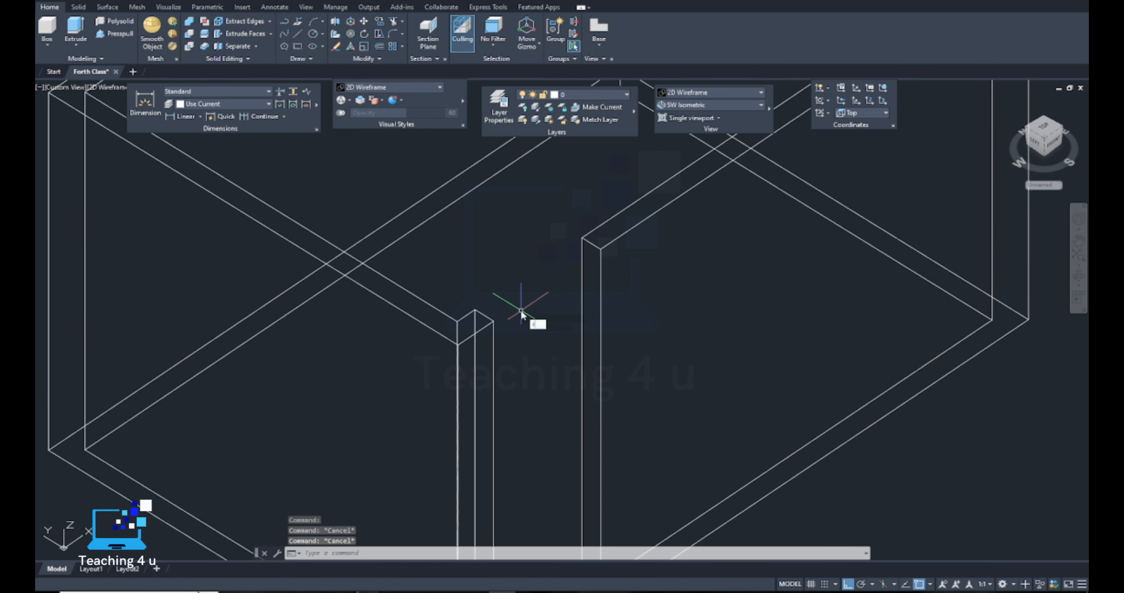
pyautogui.press('Return')
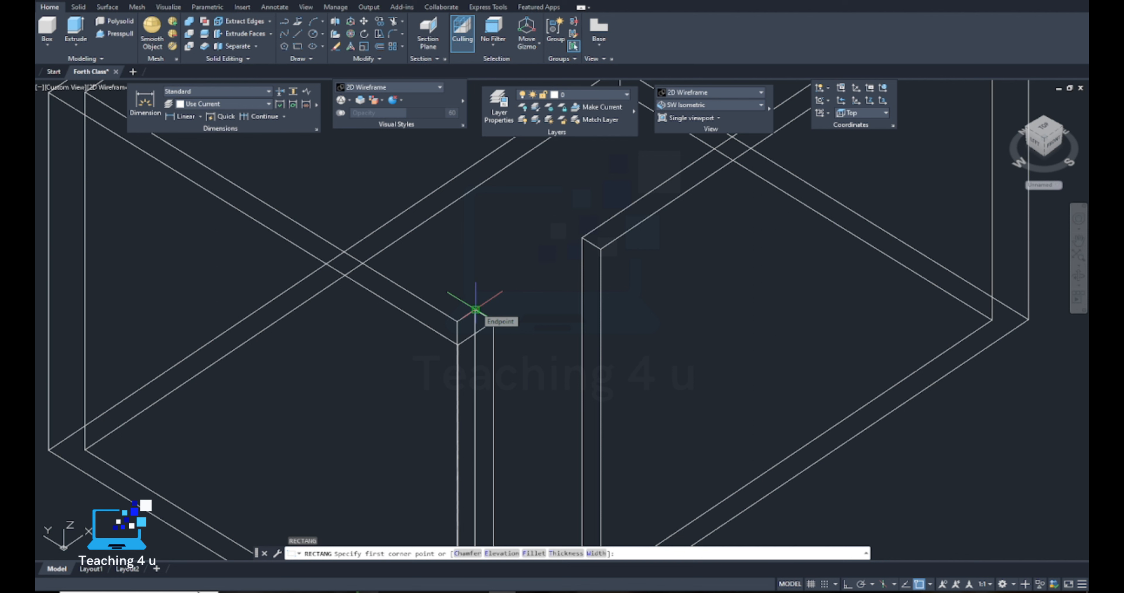
pyautogui.press('Escape')
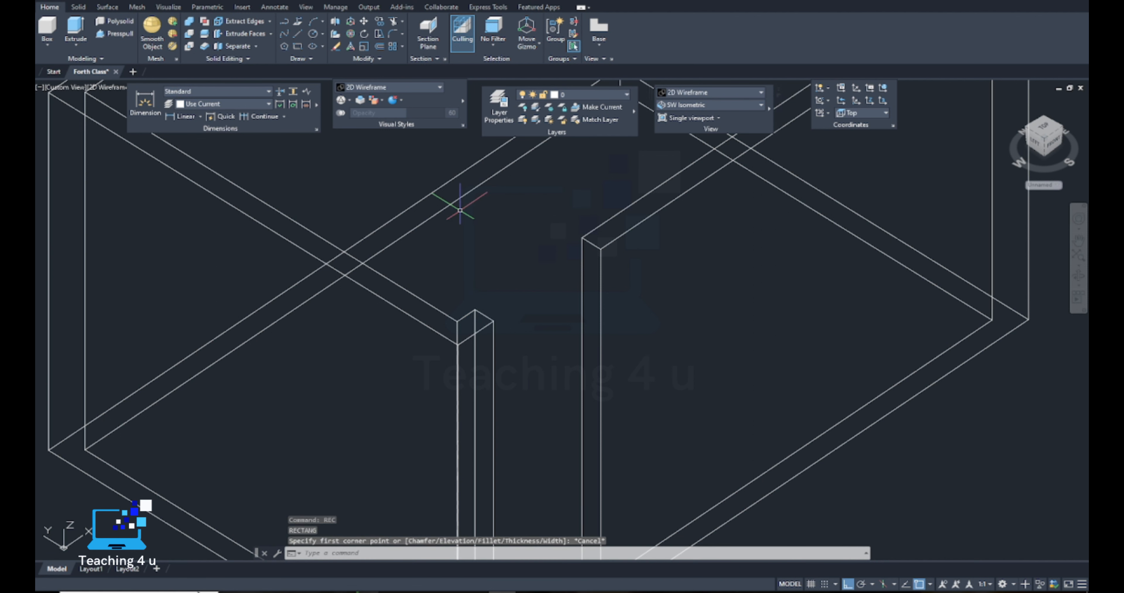
pyautogui.press('Escape')
pyautogui.press('Escape')
pyautogui.press('Return')
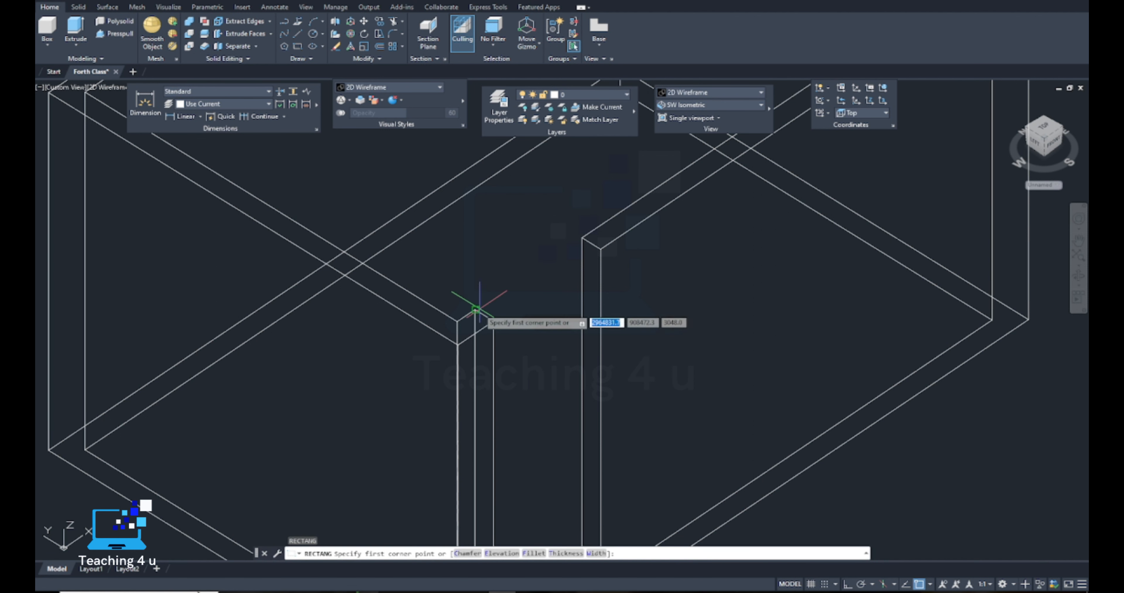
pyautogui.click(475, 310)
pyautogui.press('Escape')
pyautogui.press('Escape')
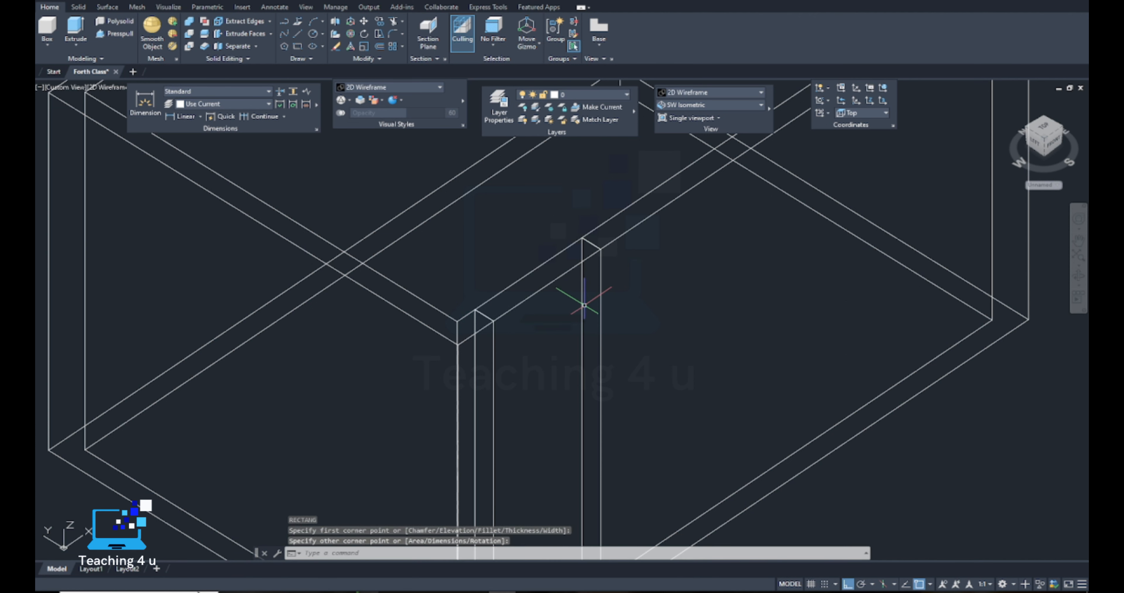
# Extrude the rectangle above the door opening downward by 914.4 mm, converting 3 feet to millimetres in the browser for the height.
pyautogui.press('Return')
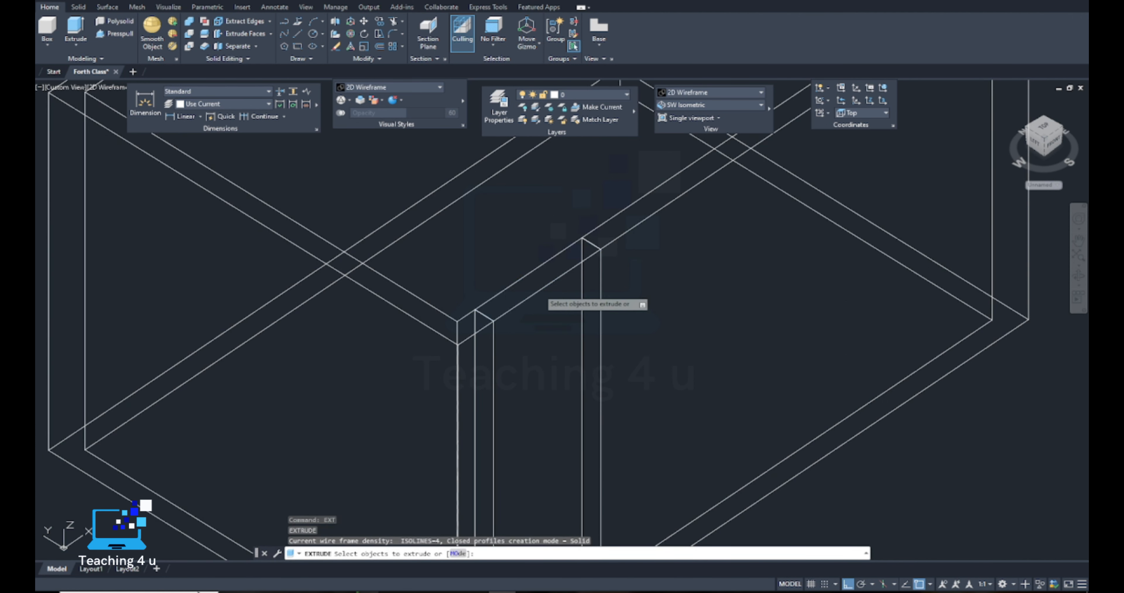
pyautogui.click(539, 289)
pyautogui.press('Return')
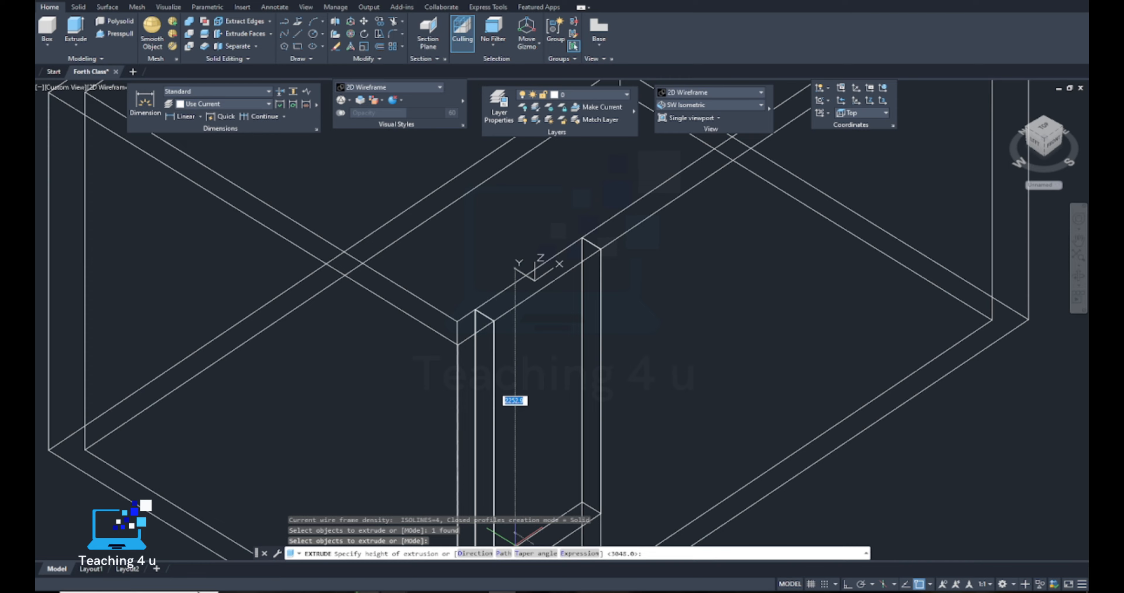
pyautogui.click(421, 591)
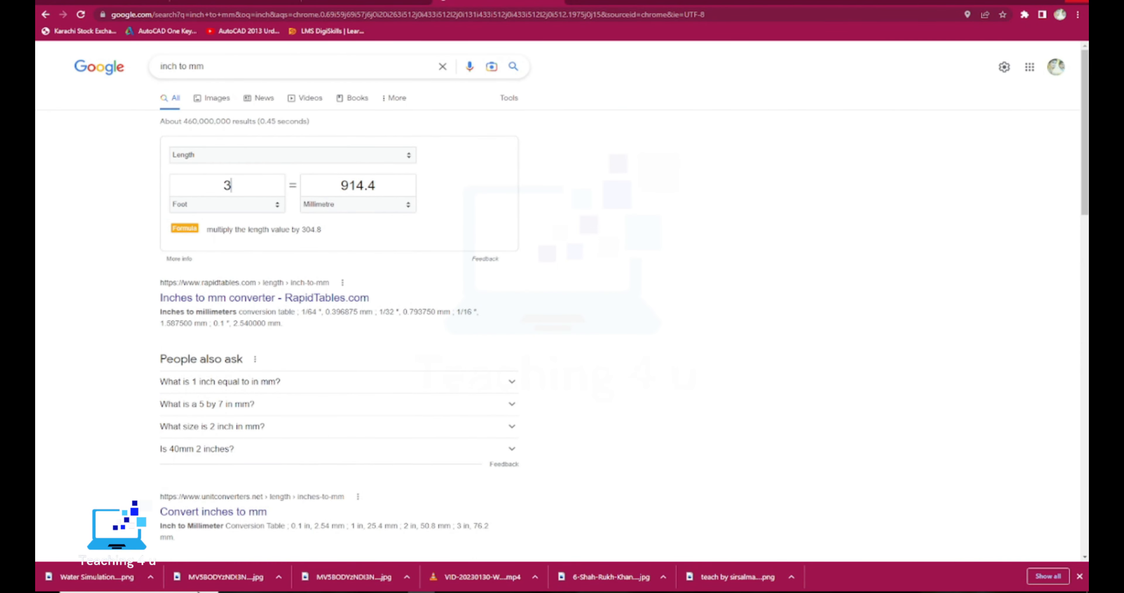
pyautogui.click(1001, 2)
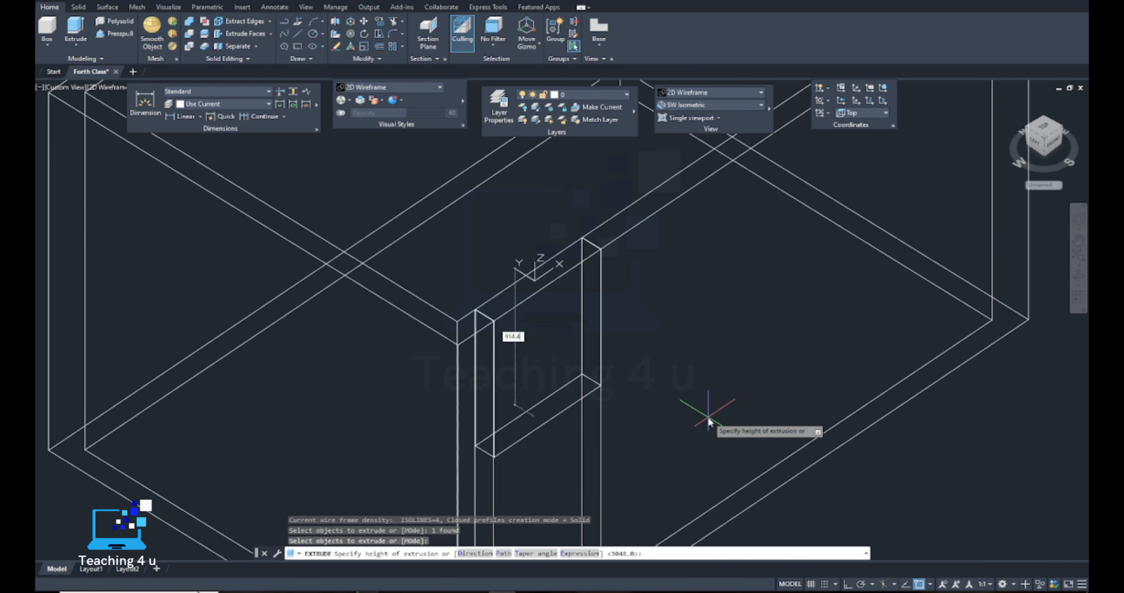
pyautogui.write('914.4')
pyautogui.press('Return')
# Set the visual style to Realistic and view the room from the door side.
pyautogui.scroll(-5, 709, 409)
pyautogui.scroll(4, 666, 274)
pyautogui.click(728, 92)
pyautogui.click(818, 112)
pyautogui.scroll(-3, 669, 217)
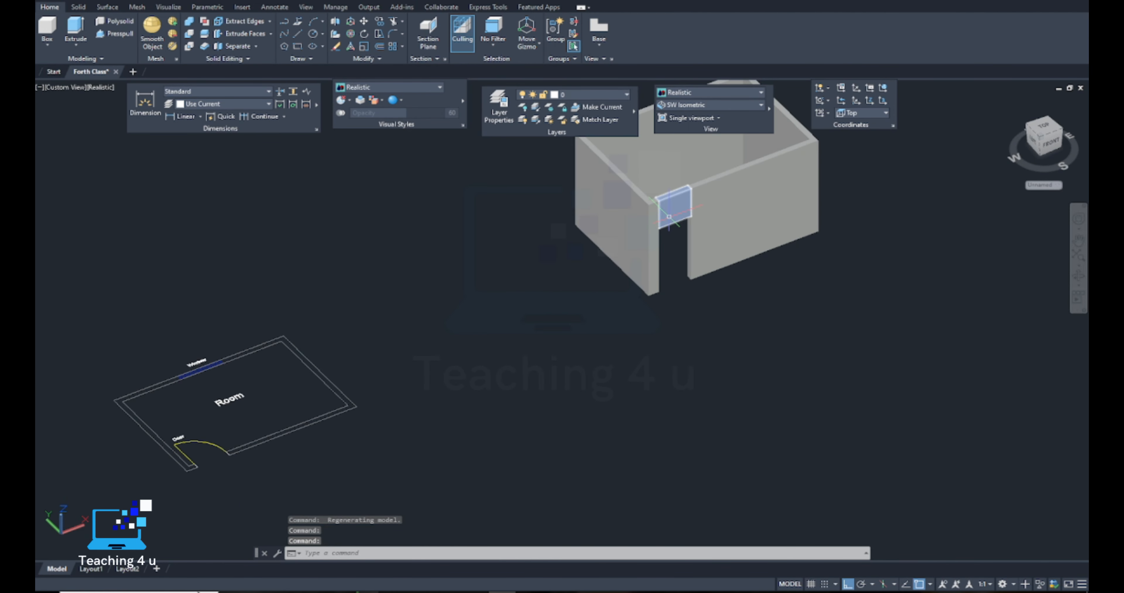
pyautogui.moveTo(706, 267); pyautogui.dragTo(673, 325, button='middle')
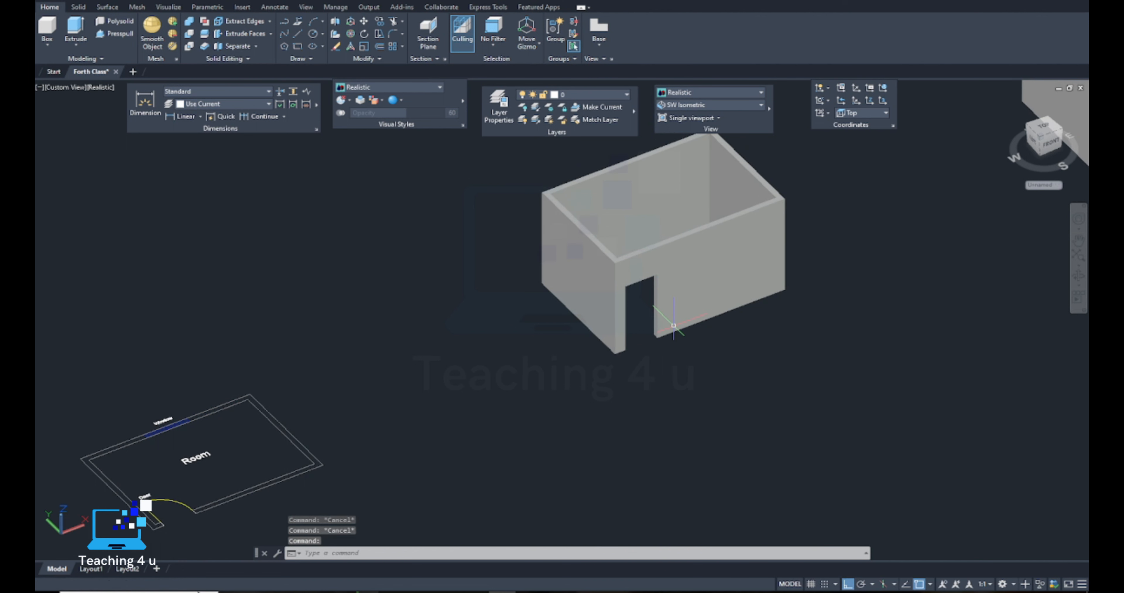
# Unite the room walls and the block above the door opening into one solid with Union.
pyautogui.write('U')
pyautogui.press('Return')
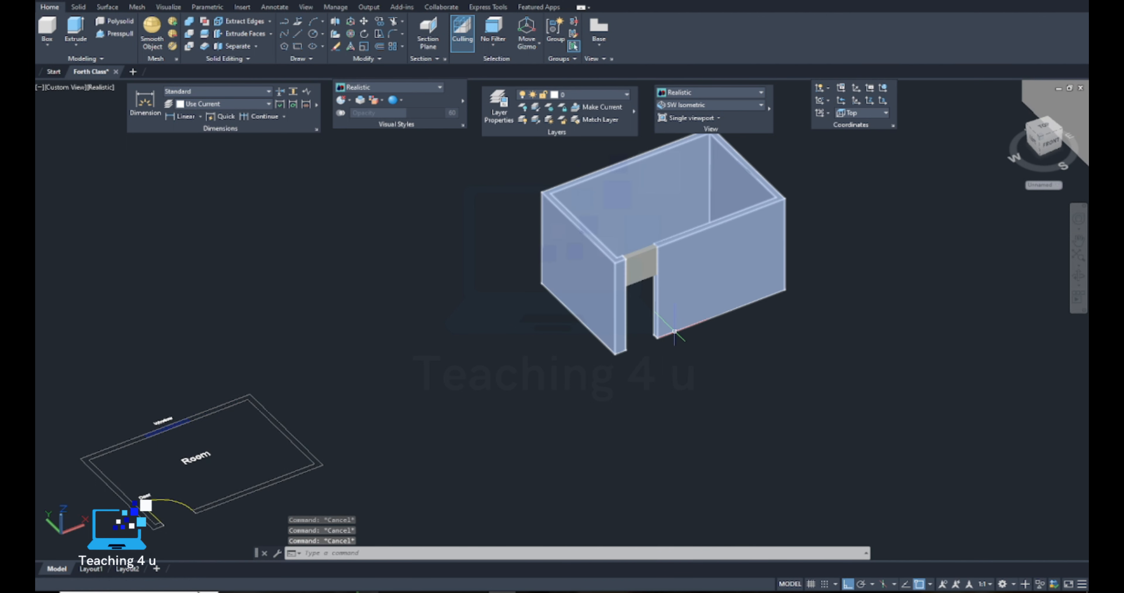
pyautogui.write('un')
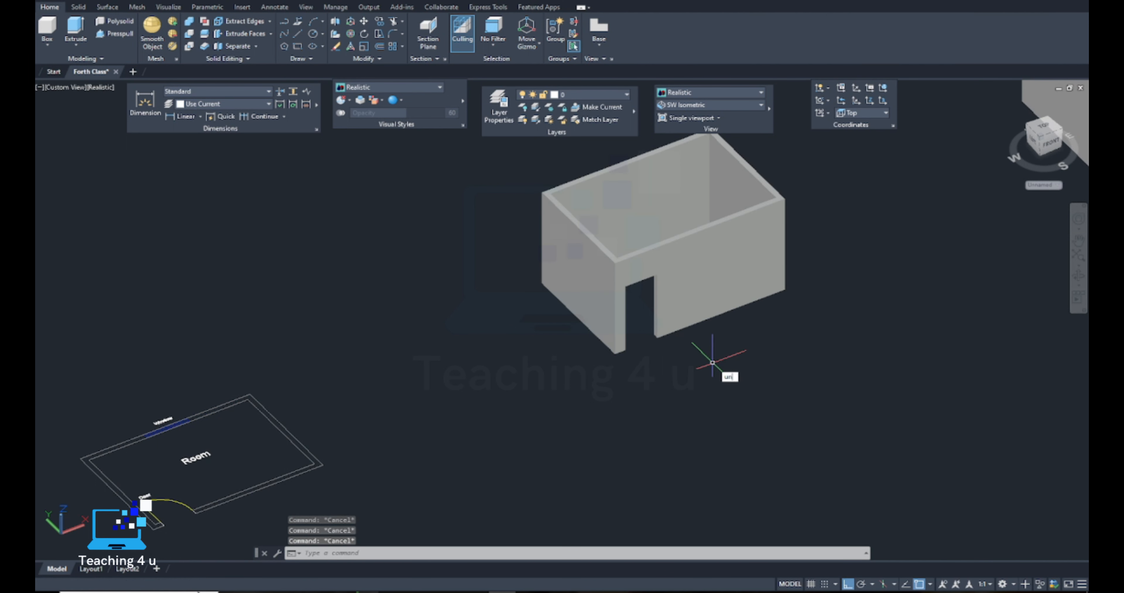
pyautogui.write('i')
pyautogui.press('Return')
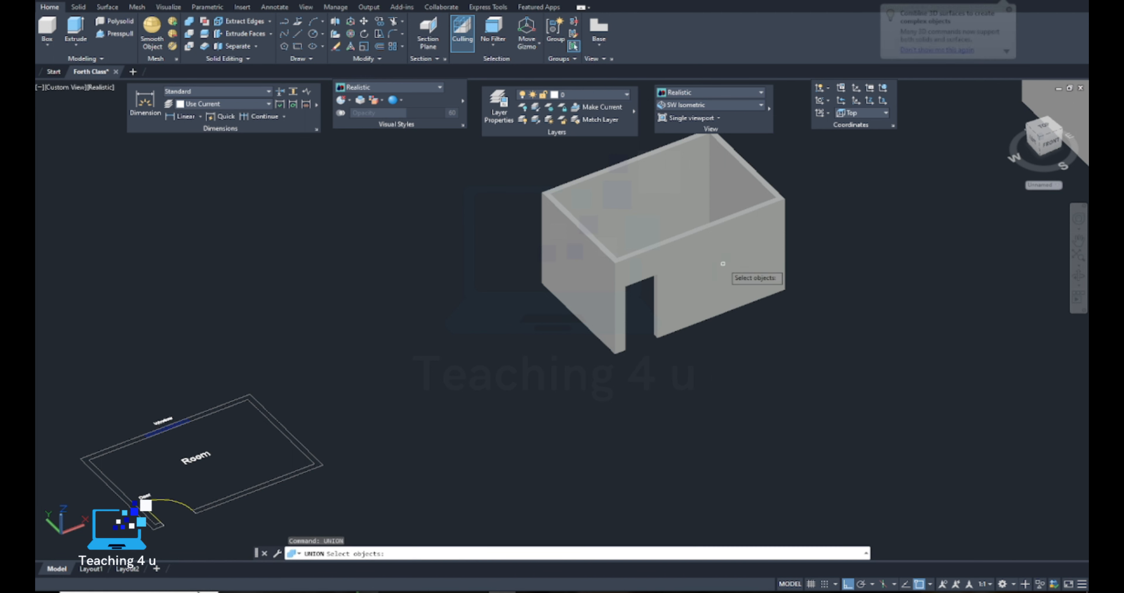
pyautogui.click(723, 246)
pyautogui.click(641, 260)
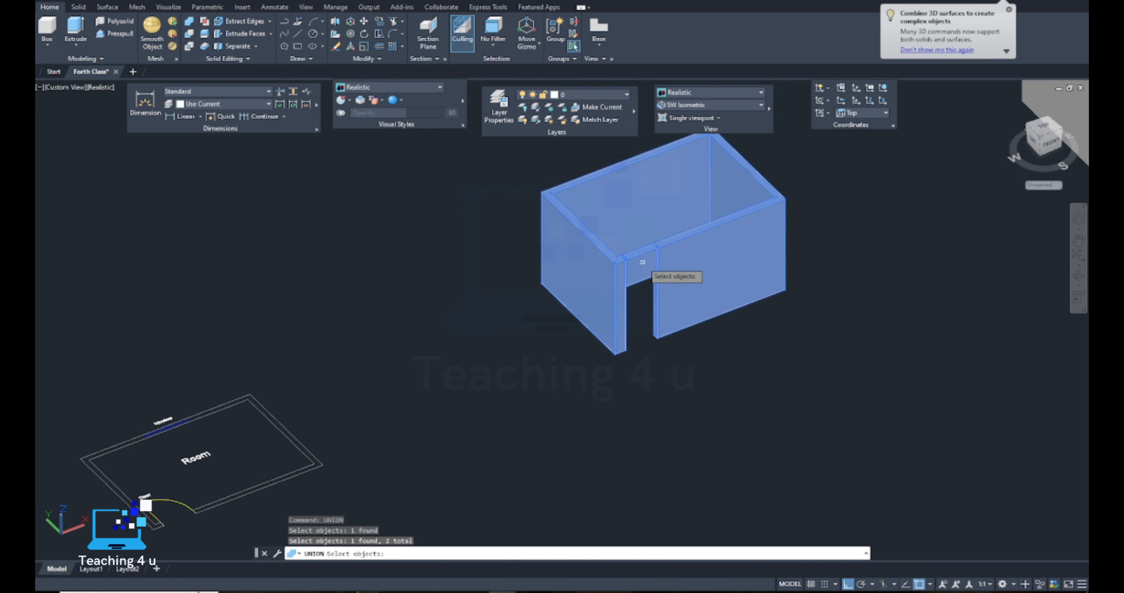
pyautogui.press('Return')
# Check whether the united walls and door header select as a single object, and clear the selection.
pyautogui.scroll(4, 645, 255)
pyautogui.click(644, 256)
pyautogui.scroll(-7, 645, 256)
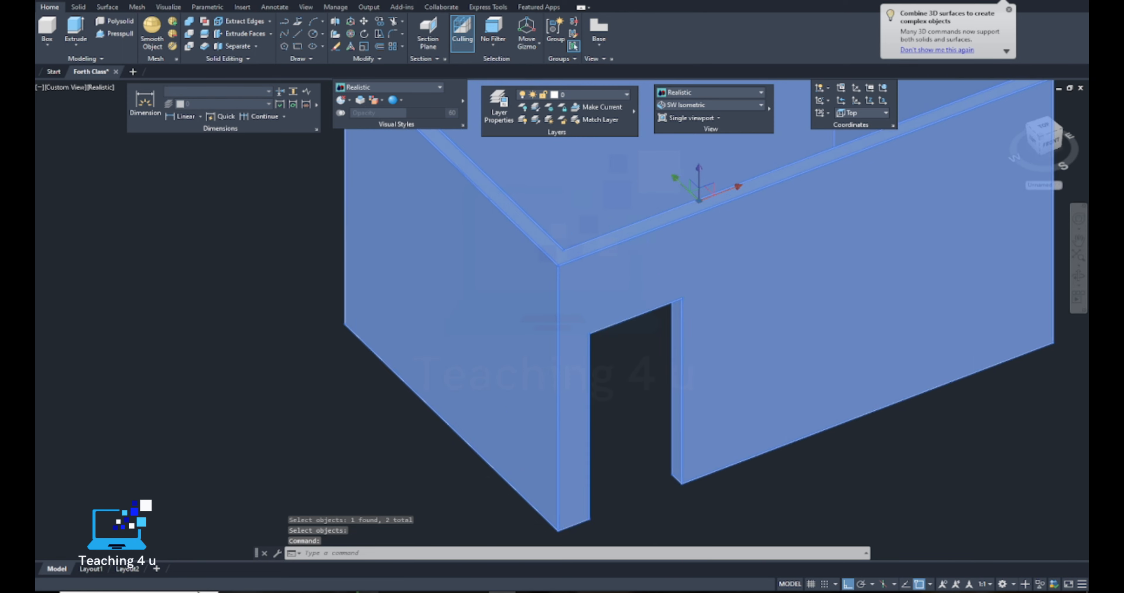
pyautogui.moveTo(597, 309); pyautogui.dragTo(708, 260, button='middle')
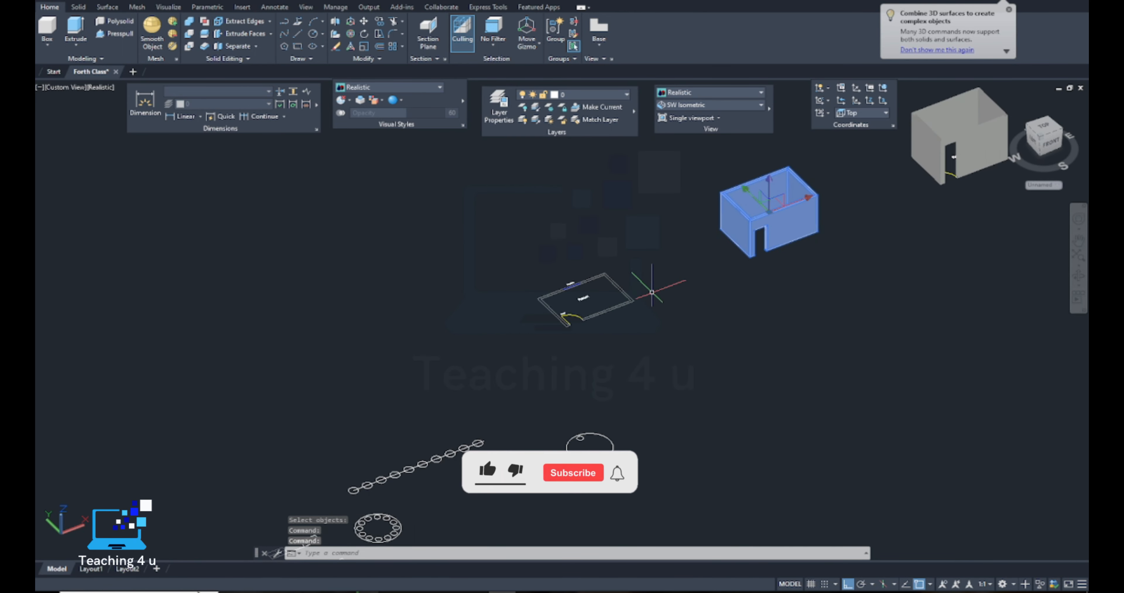
pyautogui.press('Escape')
pyautogui.press('Escape')
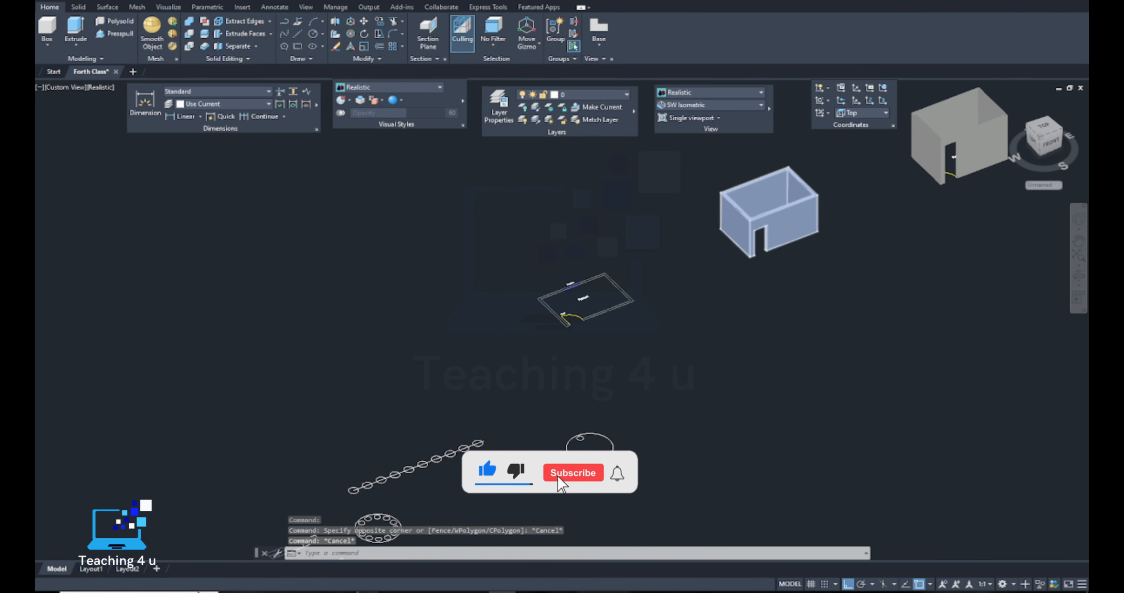
pyautogui.scroll(3, 772, 248)
pyautogui.scroll(-2, 469, 353)
pyautogui.scroll(6, 262, 380)
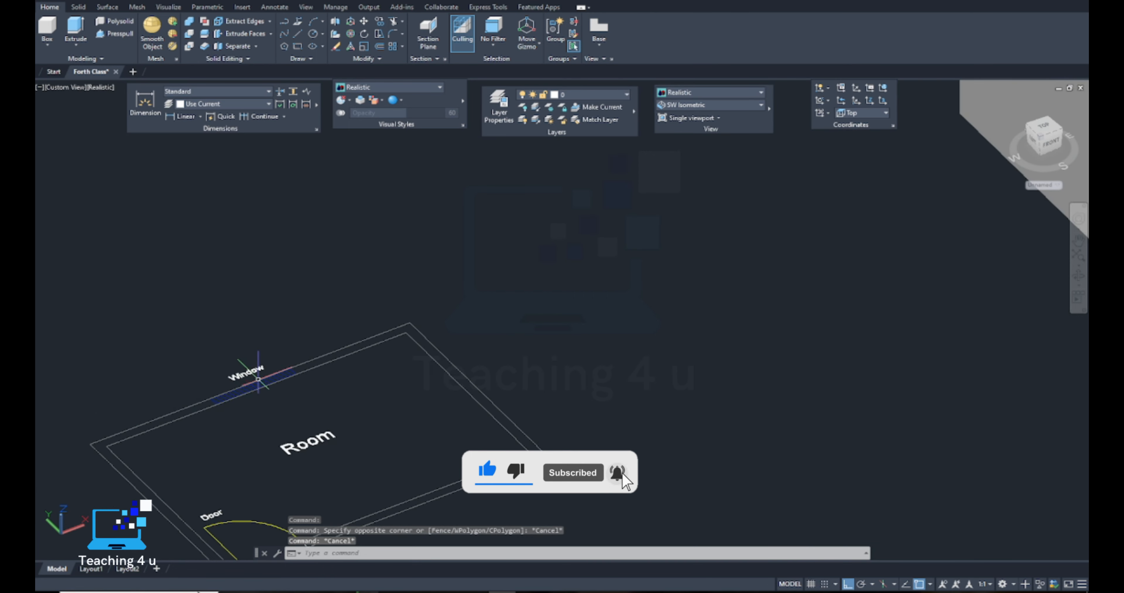
pyautogui.scroll(-7, 371, 334)
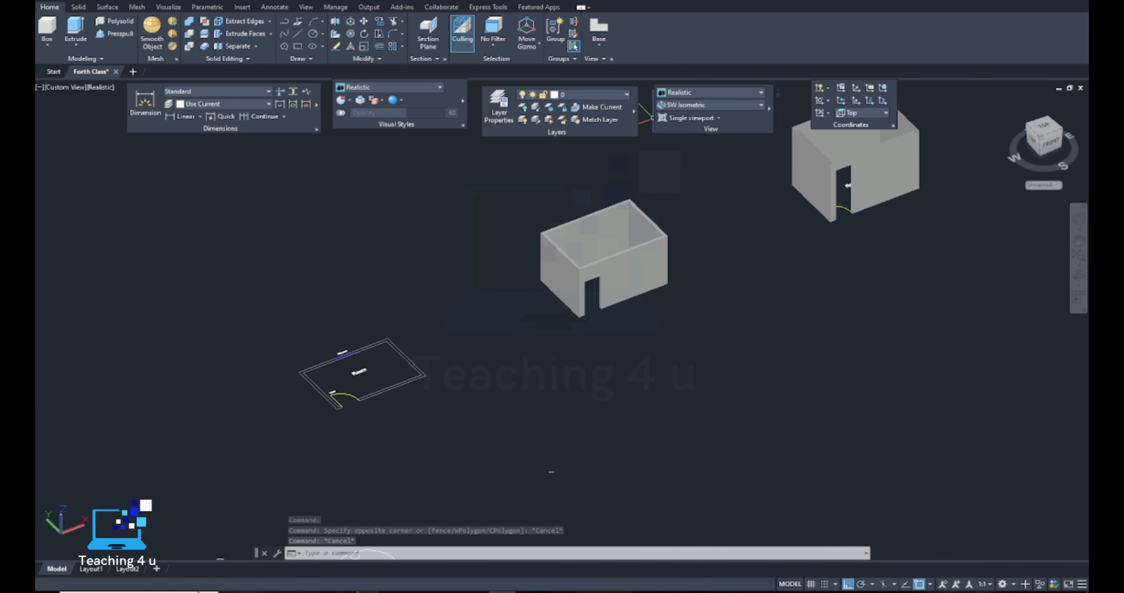
pyautogui.scroll(8, 339, 361)
pyautogui.press('Escape')
pyautogui.press('Escape')
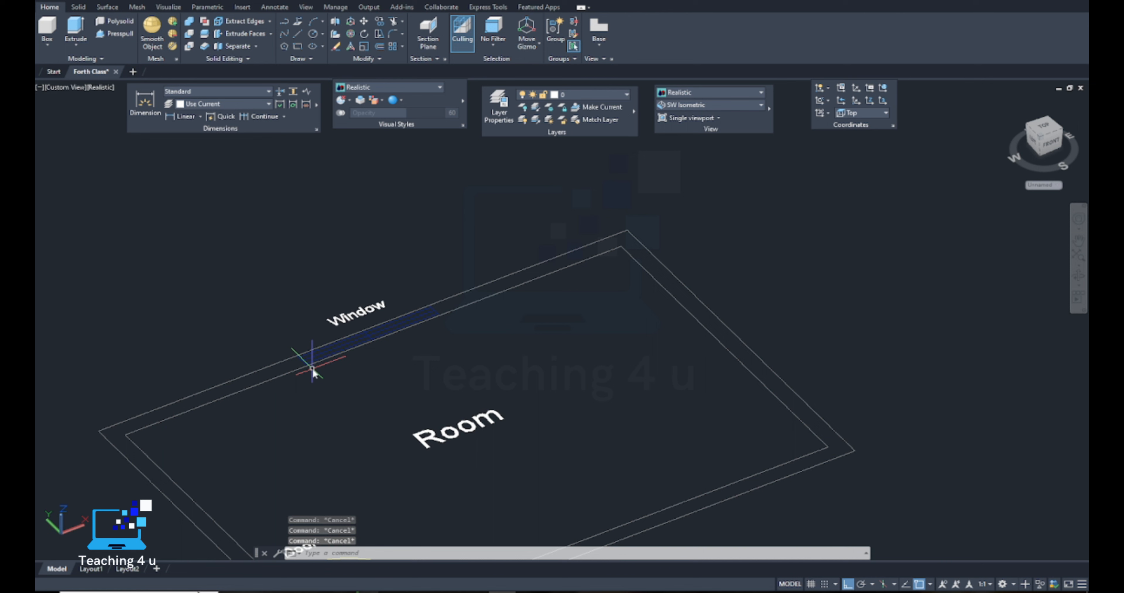
pyautogui.press('Return')
pyautogui.scroll(-8, 351, 323)
pyautogui.press('Escape')
pyautogui.press('Escape')
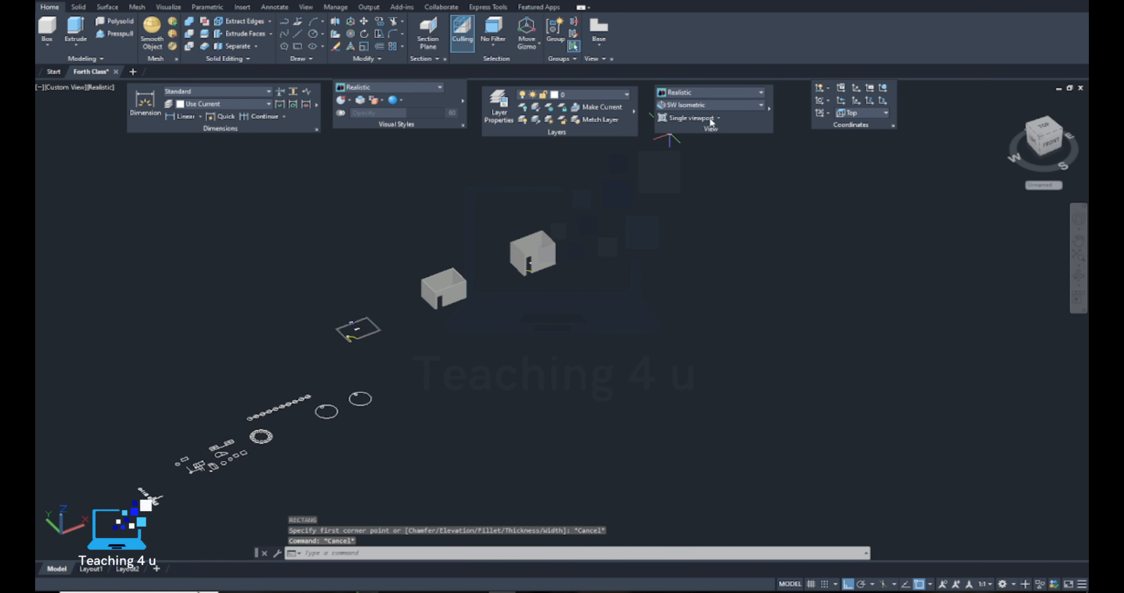
# In the 2D Wireframe style, move the 3D room onto the 2D plan, matching the outer bottom corner beside the door.
pyautogui.click(719, 97)
pyautogui.click(682, 114)
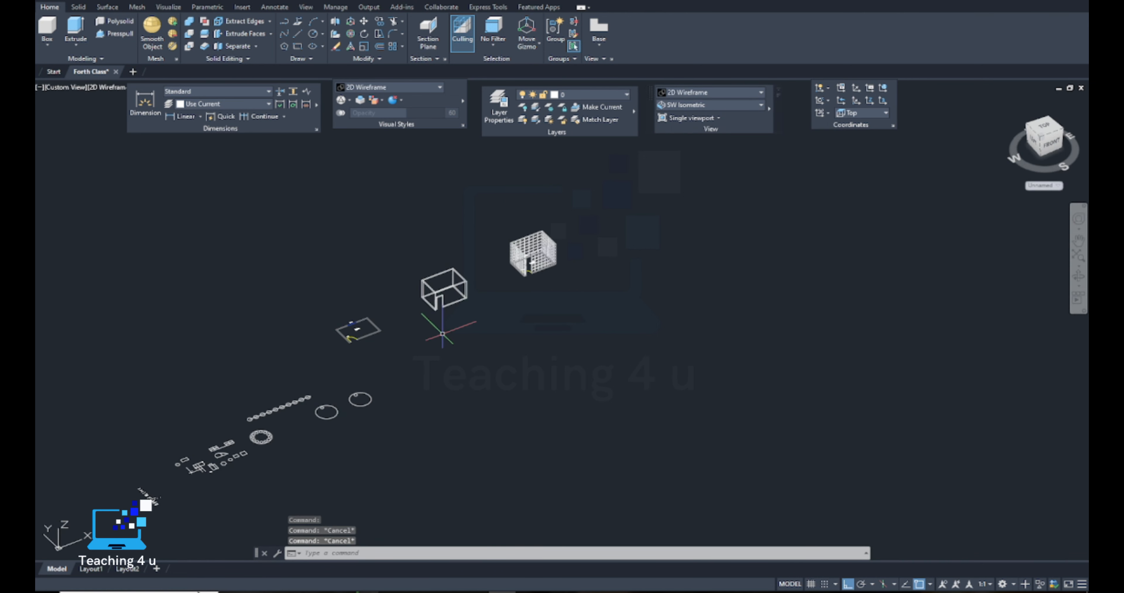
pyautogui.write('m')
pyautogui.press('Return')
pyautogui.click(445, 257)
pyautogui.click(437, 279)
pyautogui.scroll(5, 437, 315)
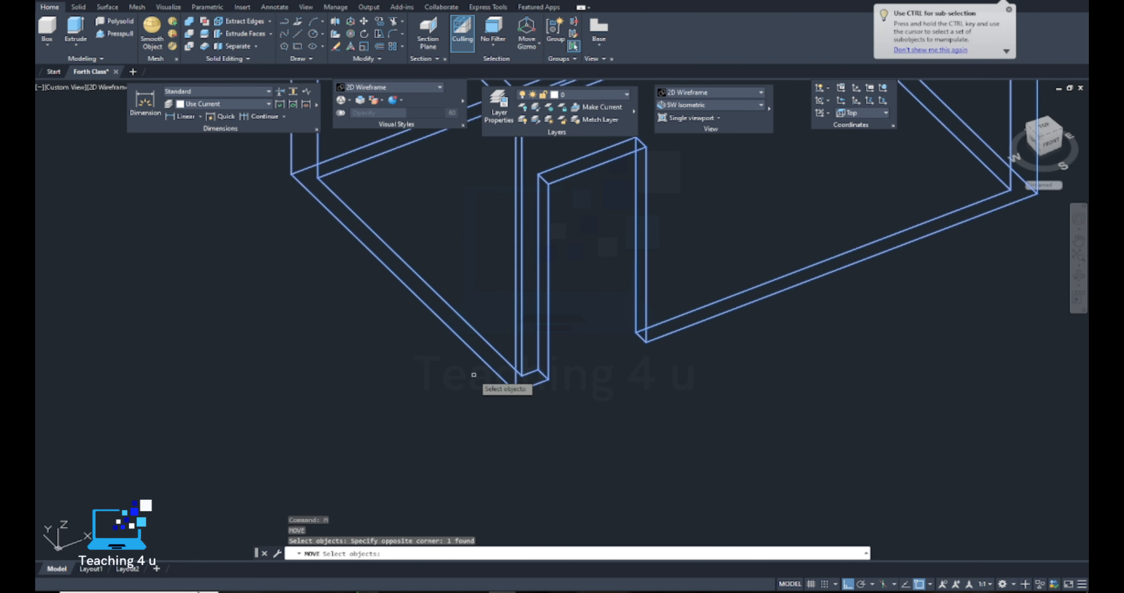
pyautogui.press('Return')
pyautogui.click(515, 382)
pyautogui.scroll(-8, 511, 386)
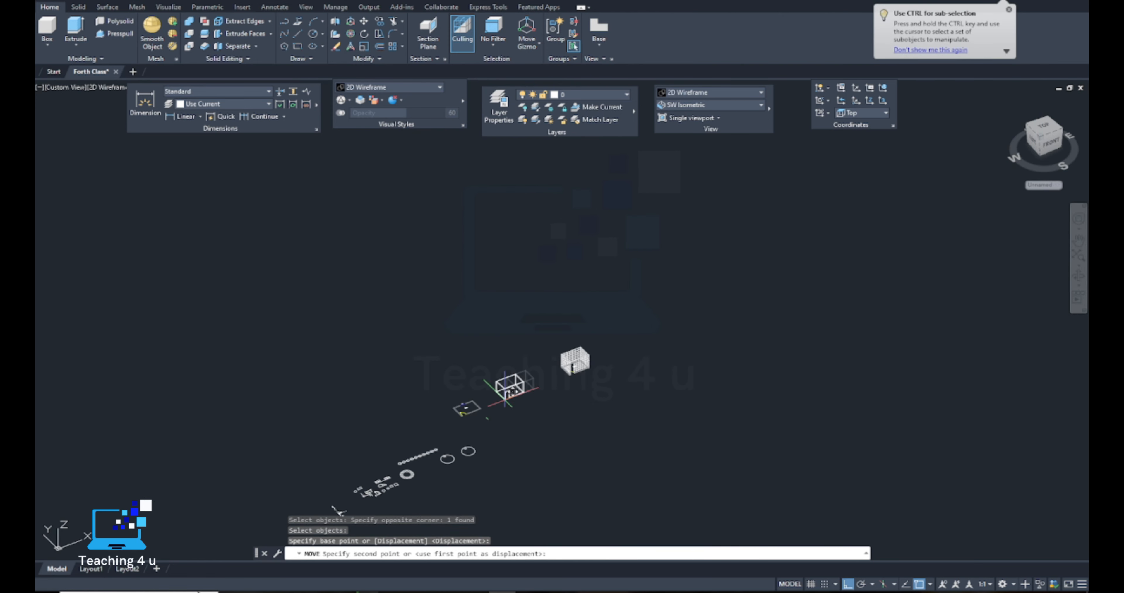
pyautogui.scroll(10, 511, 453)
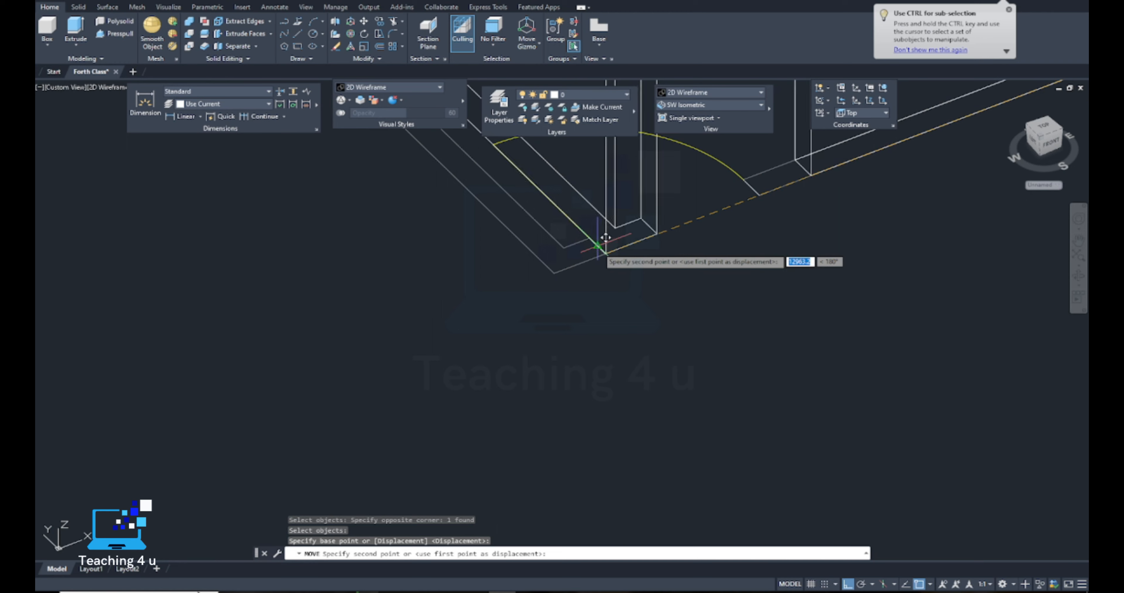
pyautogui.click(553, 268)
# Draw a rectangle over the plan's window, from corner to opposite corner across the full wall thickness.
pyautogui.scroll(-6, 563, 269)
pyautogui.scroll(4, 564, 277)
pyautogui.keyDown('shift'); pyautogui.moveTo(512, 328); pyautogui.dragTo(766, 349, button='middle'); pyautogui.keyUp('shift')
pyautogui.scroll(2, 577, 362)
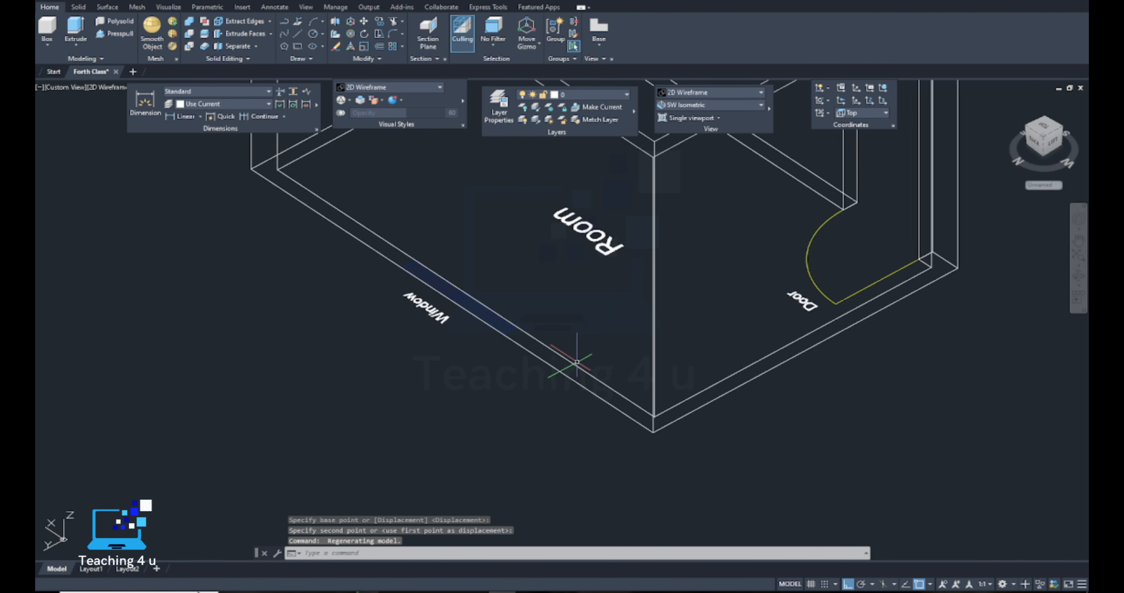
pyautogui.scroll(4, 446, 323)
pyautogui.press('Escape')
pyautogui.press('Escape')
pyautogui.press('Escape')
pyautogui.press('Return')
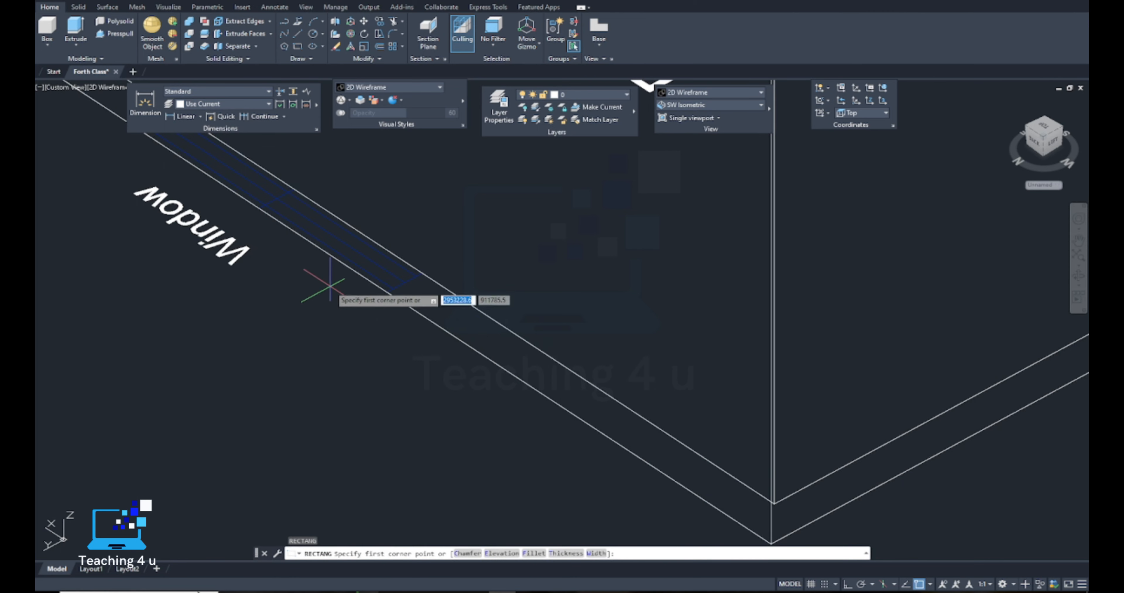
pyautogui.moveTo(328, 284); pyautogui.dragTo(544, 418, button='middle')
pyautogui.scroll(6, 351, 266)
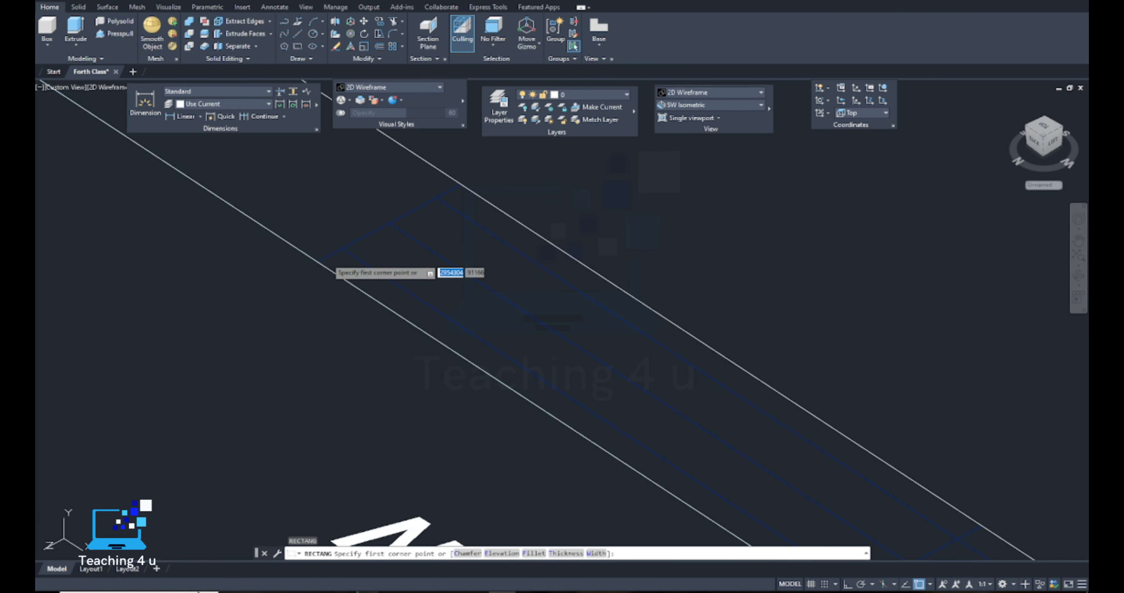
pyautogui.click(315, 260)
pyautogui.scroll(-2, 672, 214)
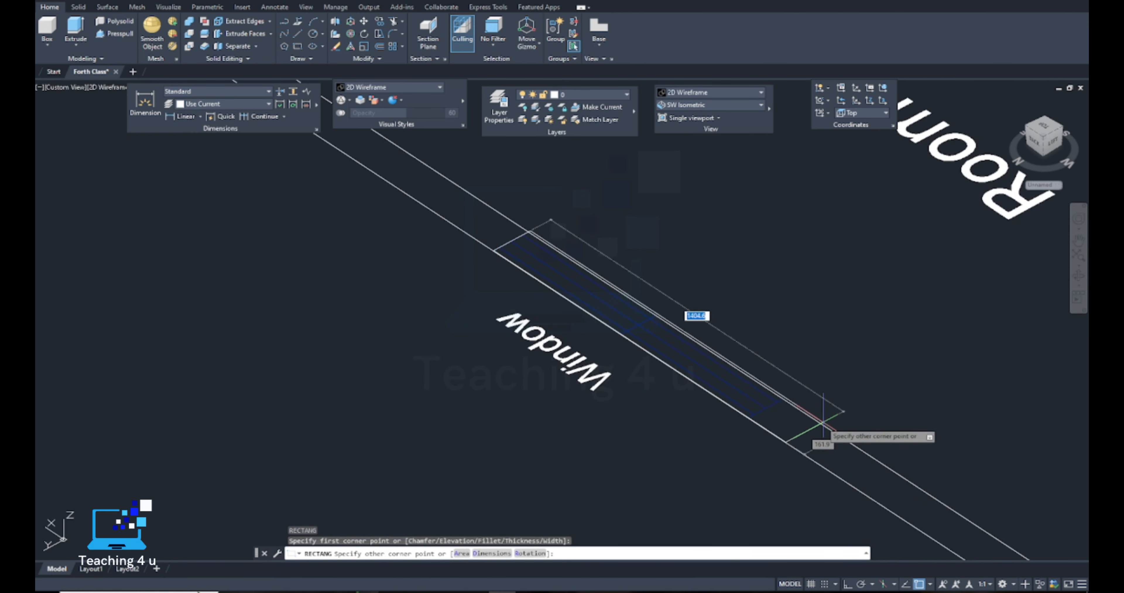
pyautogui.scroll(4, 747, 366)
pyautogui.click(678, 330)
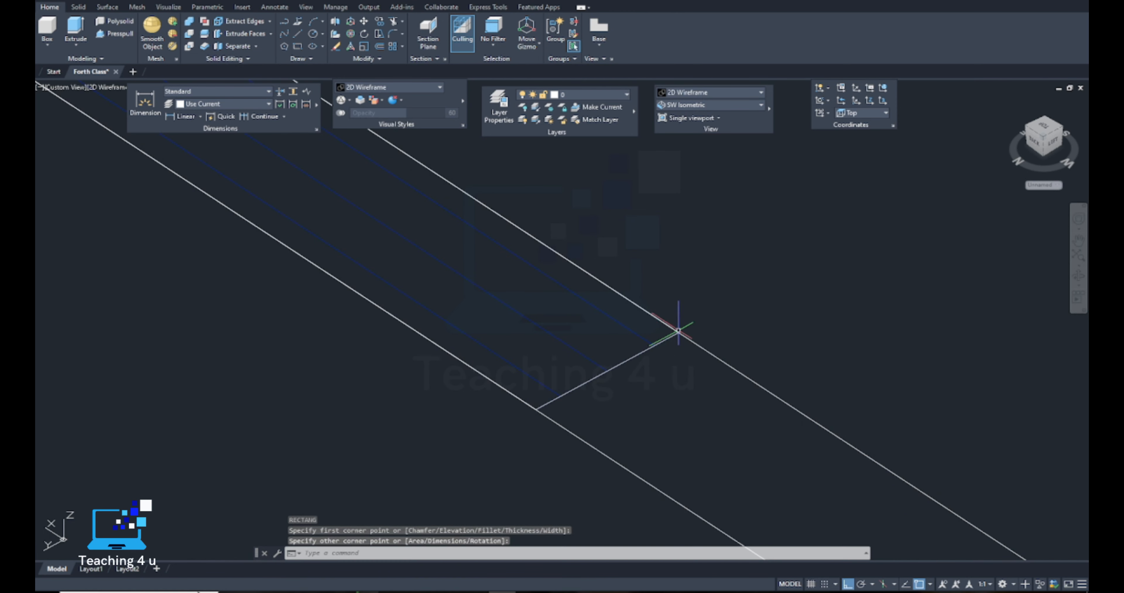
# Extrude the window rectangle on the plan upward to a height of 914.4.
pyautogui.scroll(-2, 678, 331)
pyautogui.press('Escape')
pyautogui.press('Escape')
pyautogui.press('Escape')
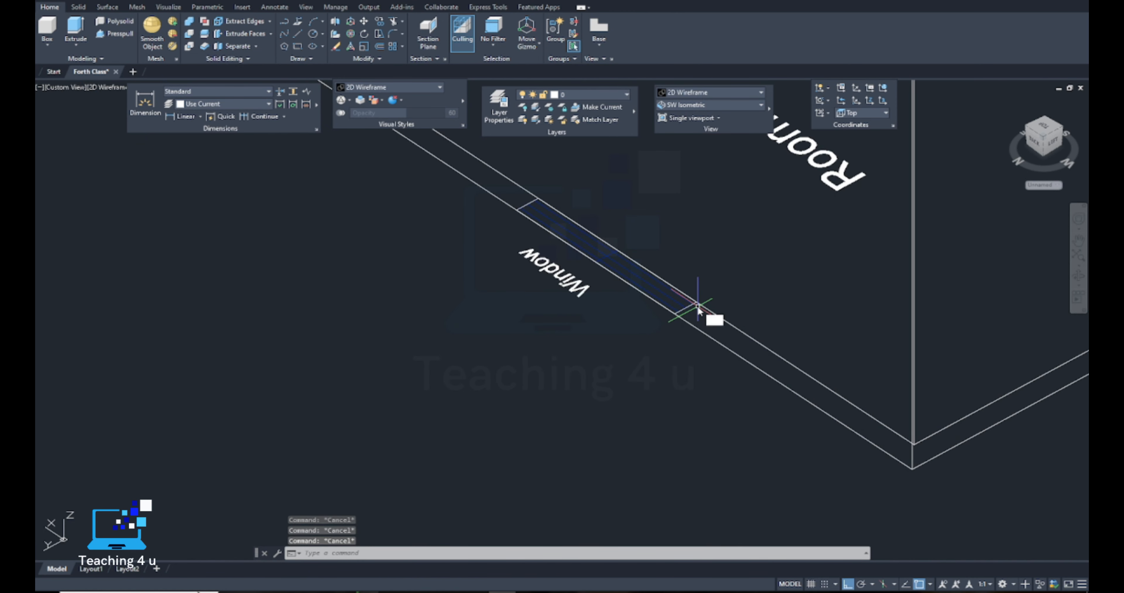
pyautogui.write('ext')
pyautogui.press('Return')
pyautogui.click(697, 312)
pyautogui.click(735, 345)
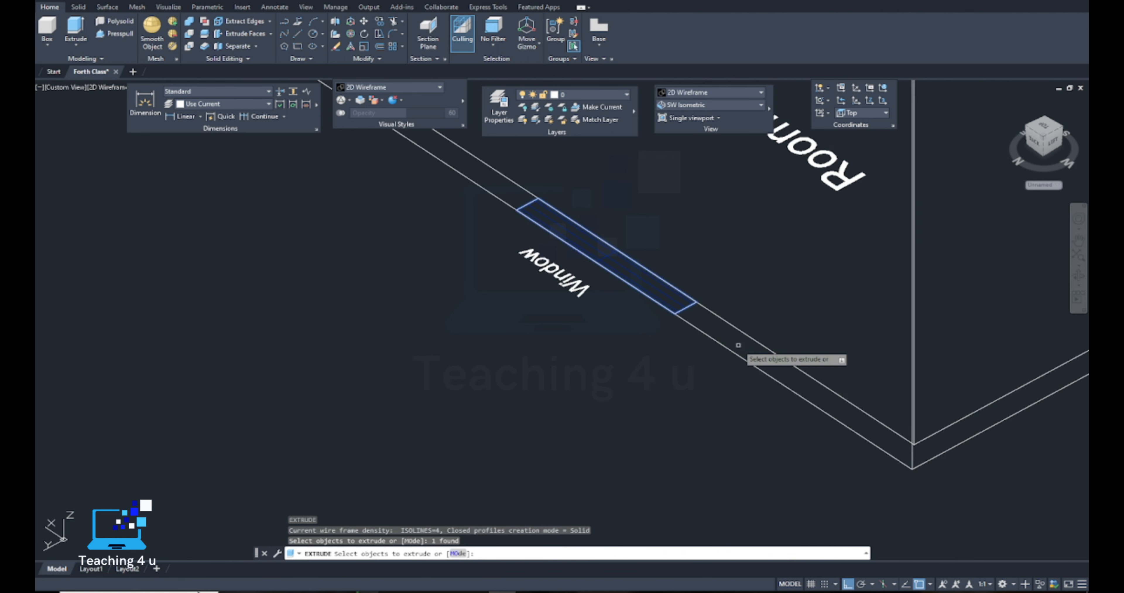
pyautogui.press('Return')
pyautogui.scroll(-4, 582, 261)
pyautogui.write('914.4')
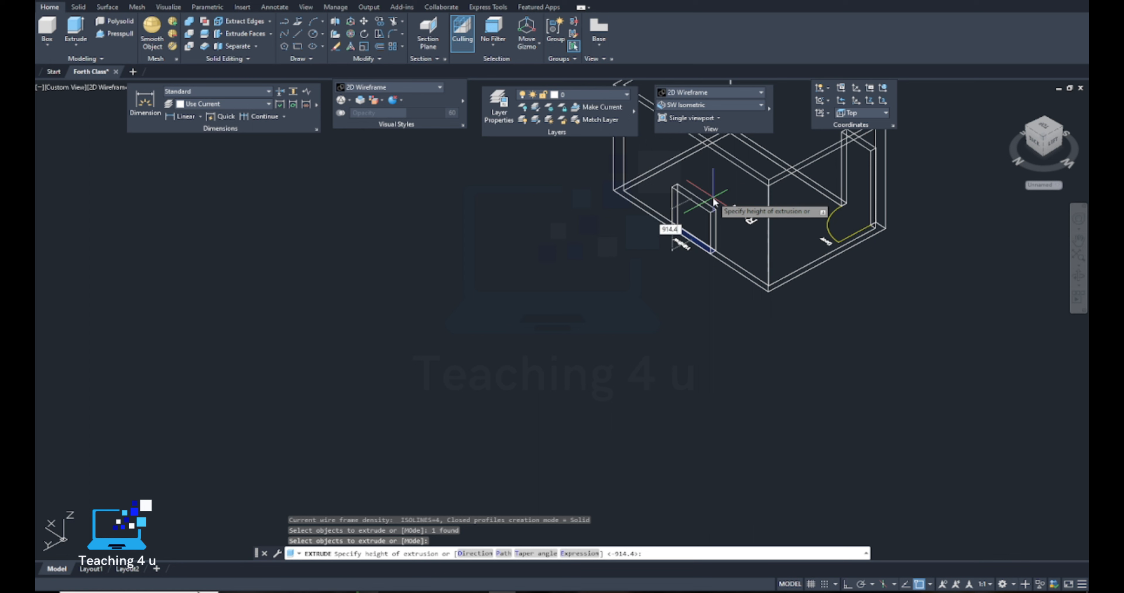
pyautogui.press('Return')
pyautogui.moveTo(665, 282); pyautogui.dragTo(643, 263, button='middle')
pyautogui.press('Escape')
pyautogui.press('Escape')
# Move the window block straight up by 914.4, using its lower outer corner as the base point.
pyautogui.scroll(5, 642, 260)
pyautogui.press('Escape')
pyautogui.press('Escape')
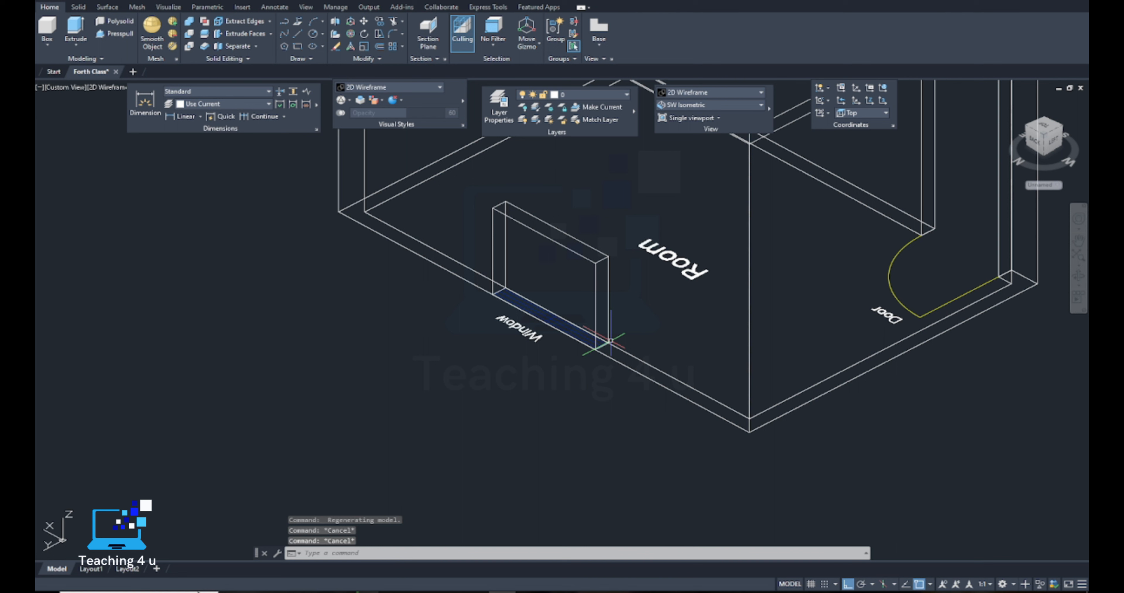
pyautogui.write('m')
pyautogui.press('Return')
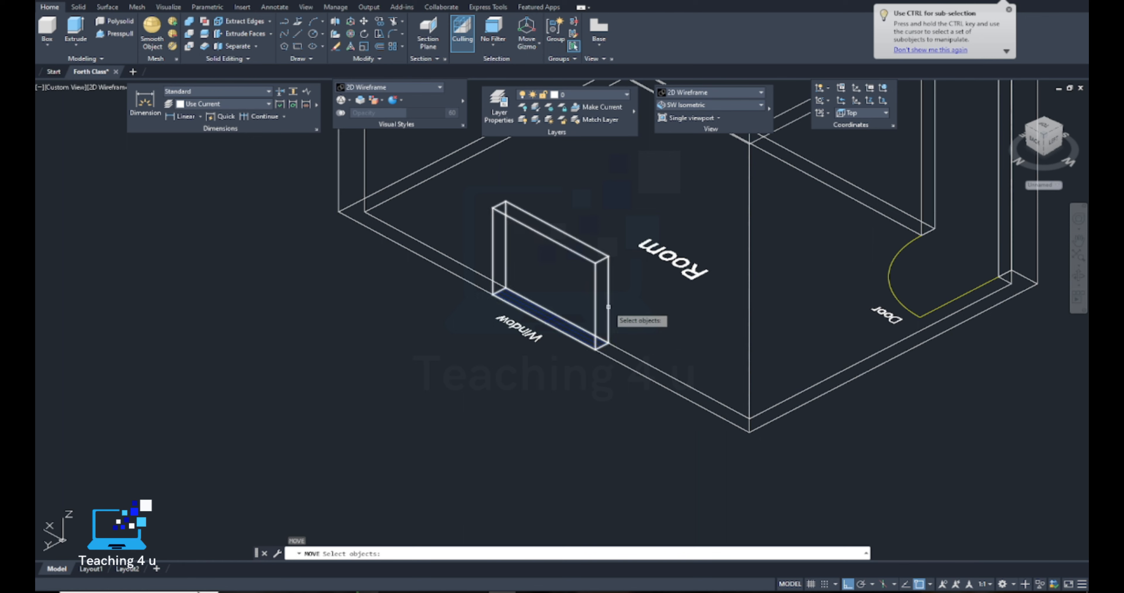
pyautogui.click(610, 306)
pyautogui.scroll(5, 605, 344)
pyautogui.press('Return')
pyautogui.click(570, 375)
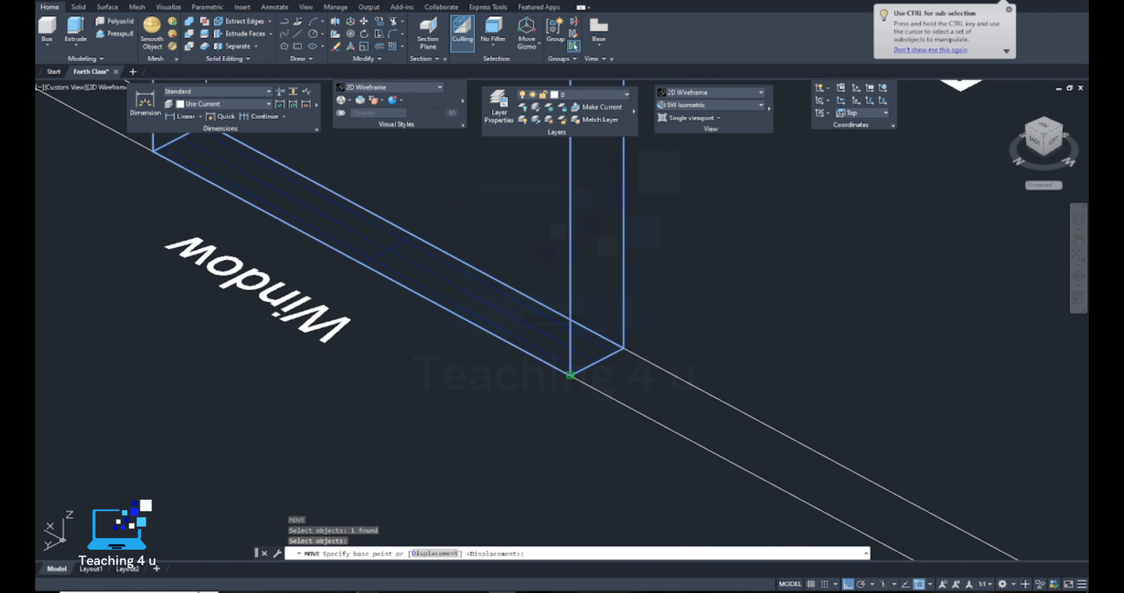
pyautogui.scroll(-5, 570, 375)
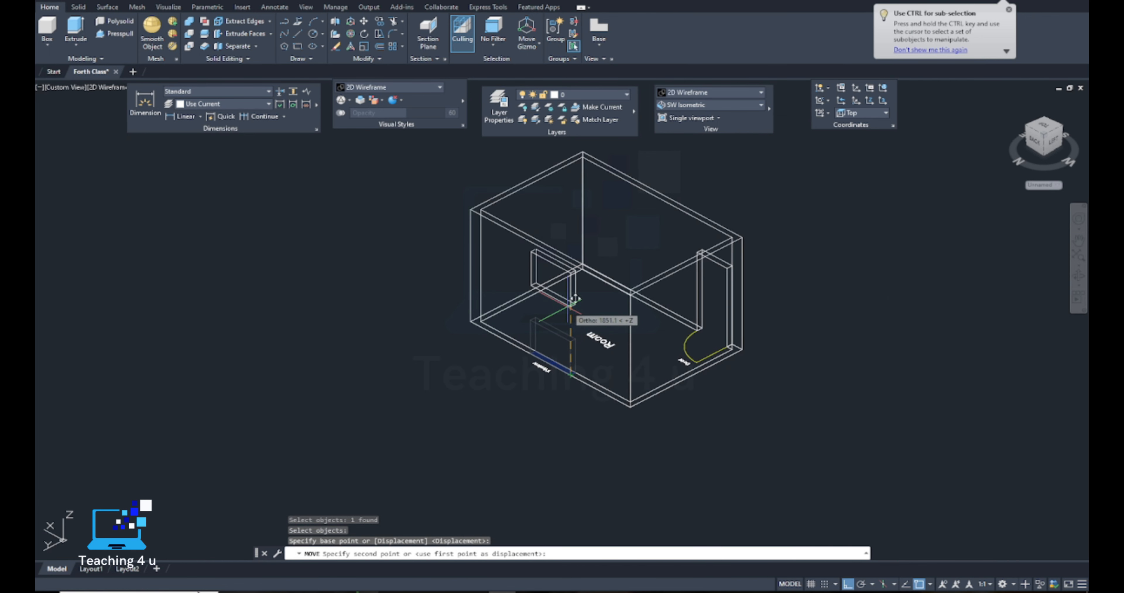
pyautogui.write('914.4')
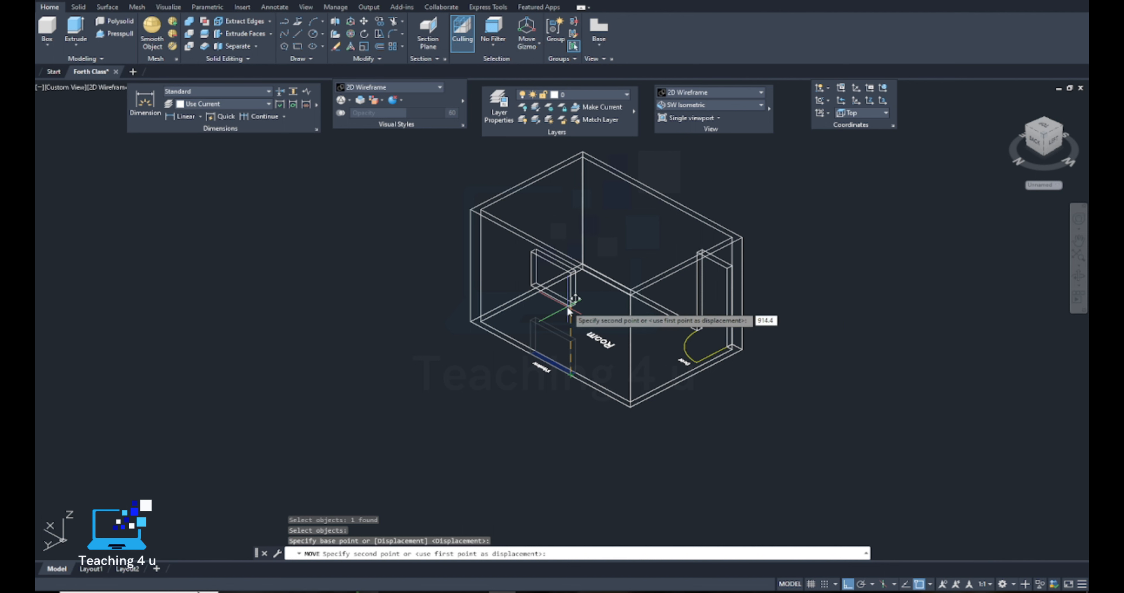
pyautogui.press('Return')
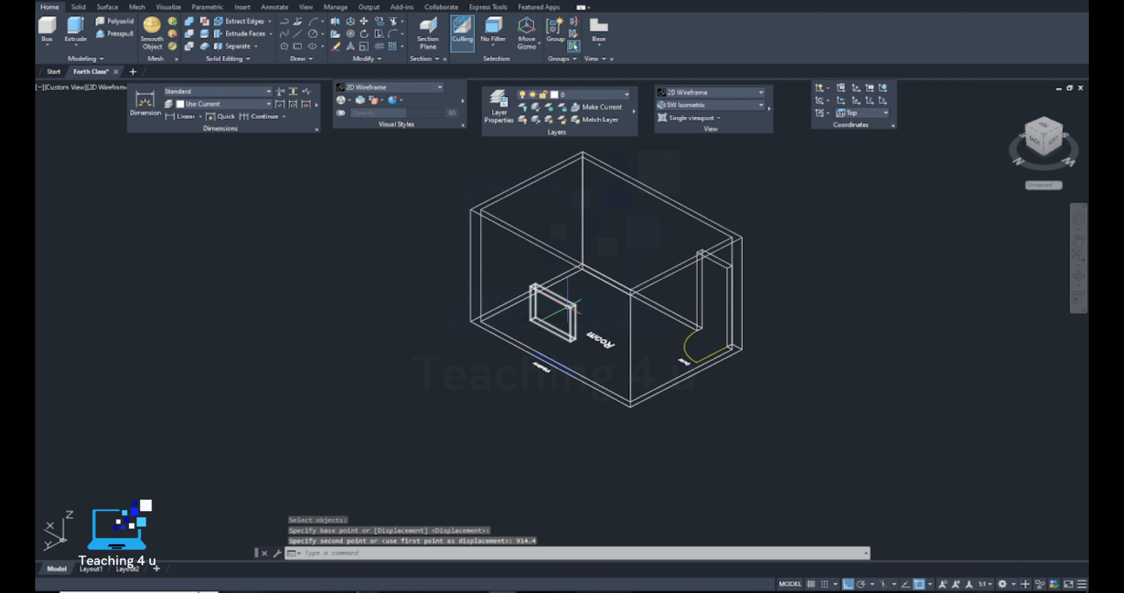
# Check the room from the window side in the Realistic visual style.
pyautogui.click(735, 93)
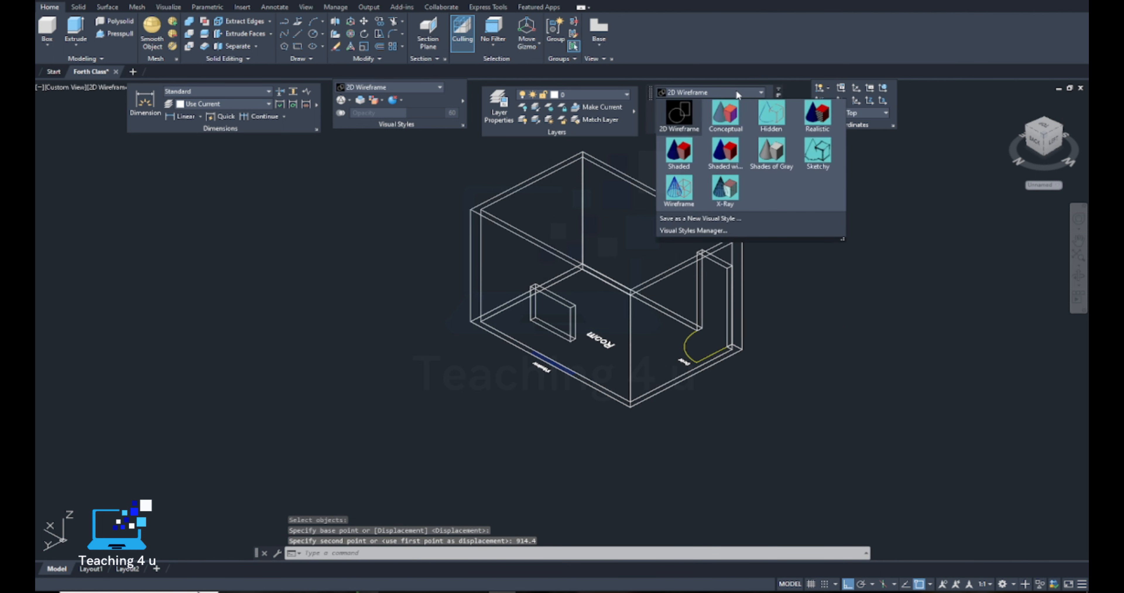
pyautogui.click(819, 116)
pyautogui.keyDown('shift'); pyautogui.moveTo(548, 314); pyautogui.dragTo(633, 327, button='middle'); pyautogui.keyUp('shift')
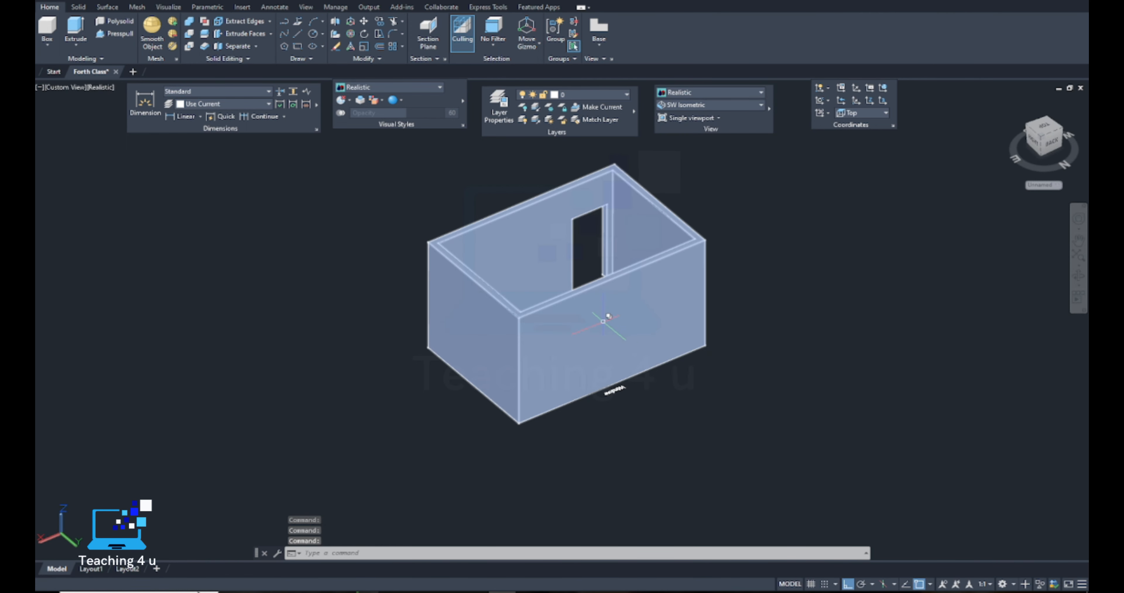
pyautogui.scroll(-2, 603, 322)
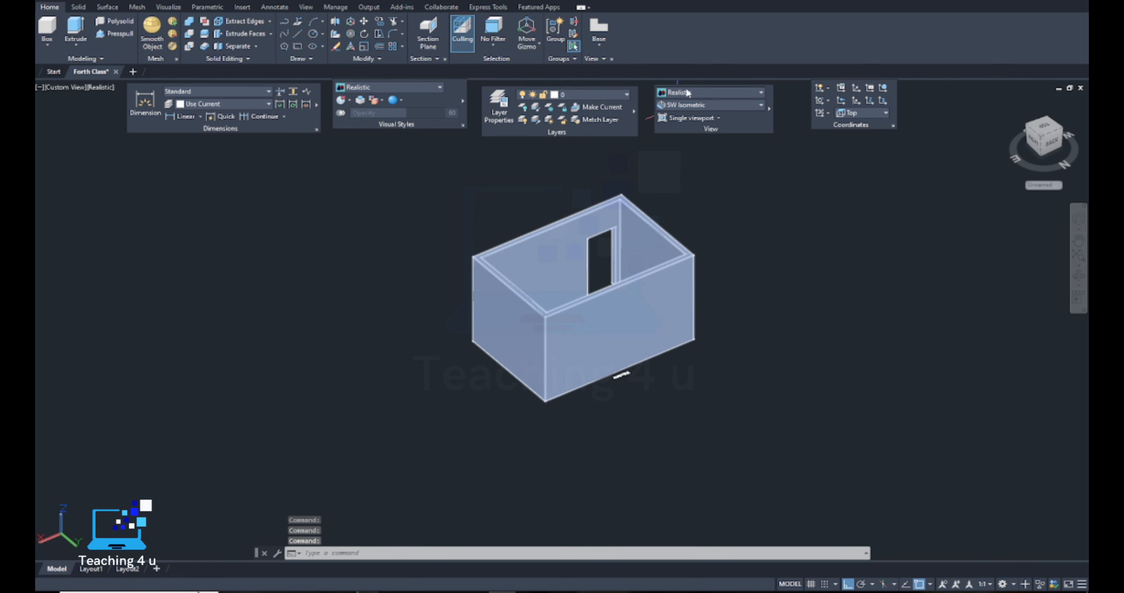
# In the 2D Wireframe style, subtract the raised window block from the room walls.
pyautogui.click(688, 93)
pyautogui.click(677, 114)
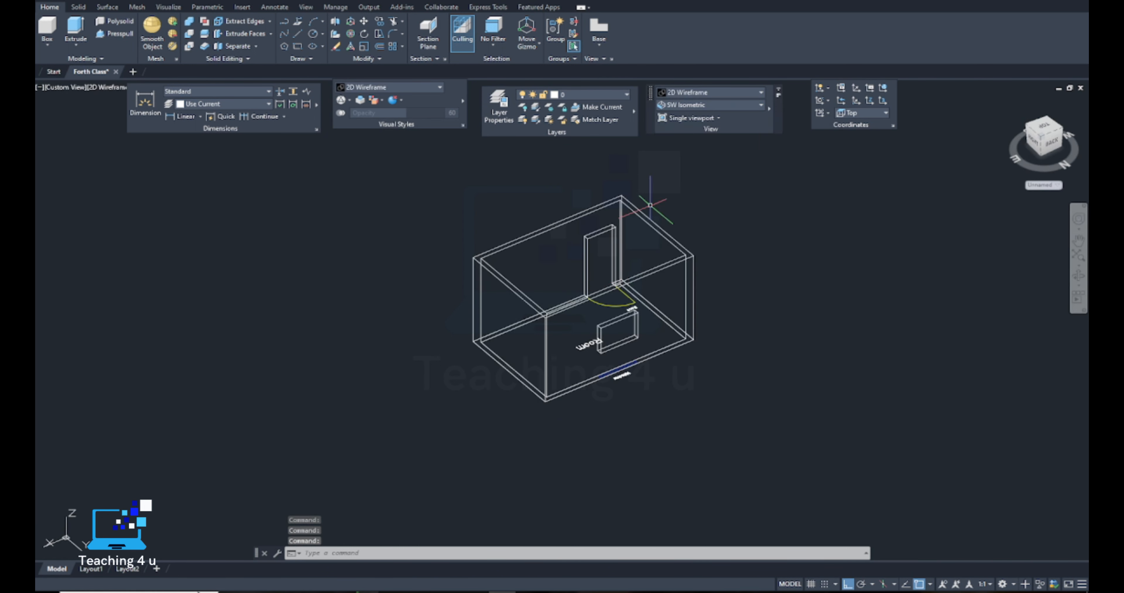
pyautogui.moveTo(630, 346); pyautogui.dragTo(679, 298, button='middle')
pyautogui.moveTo(615, 279); pyautogui.dragTo(619, 303, button='middle')
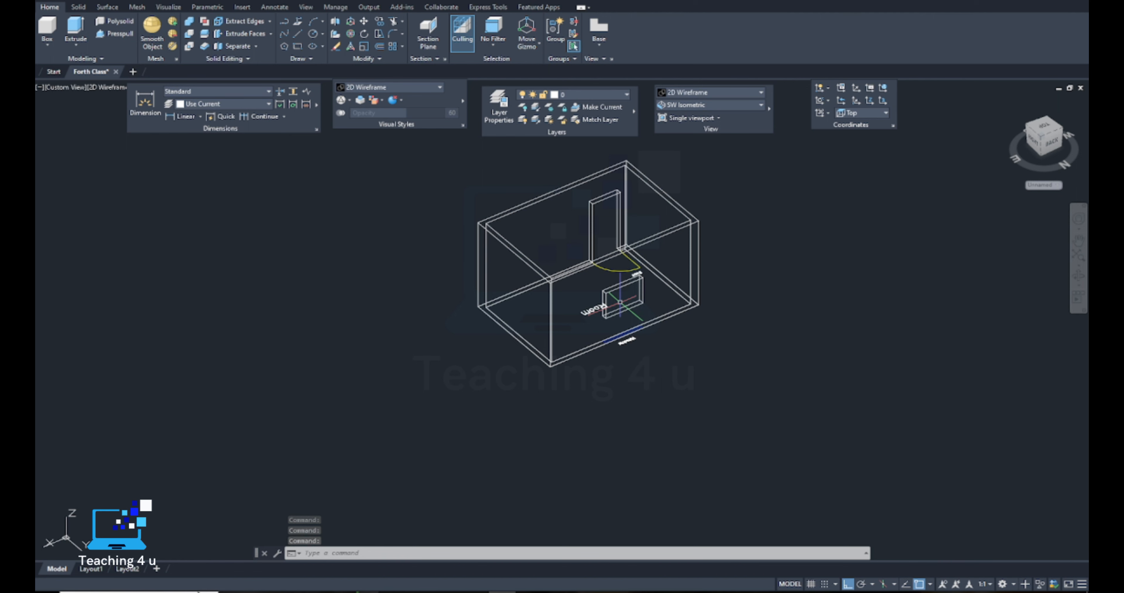
pyautogui.write('su')
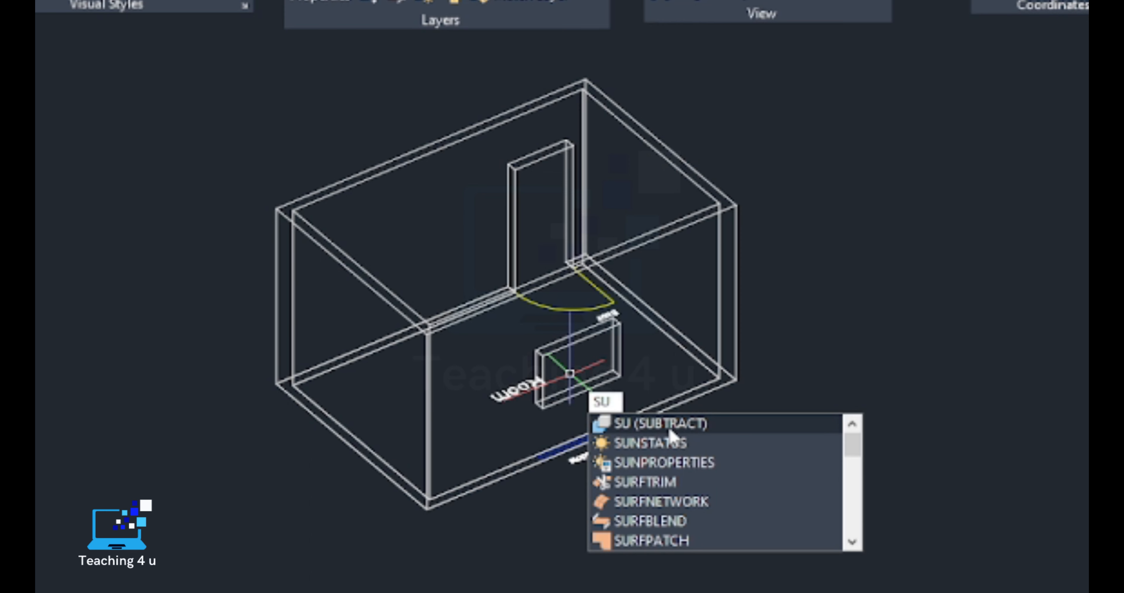
pyautogui.press('Return')
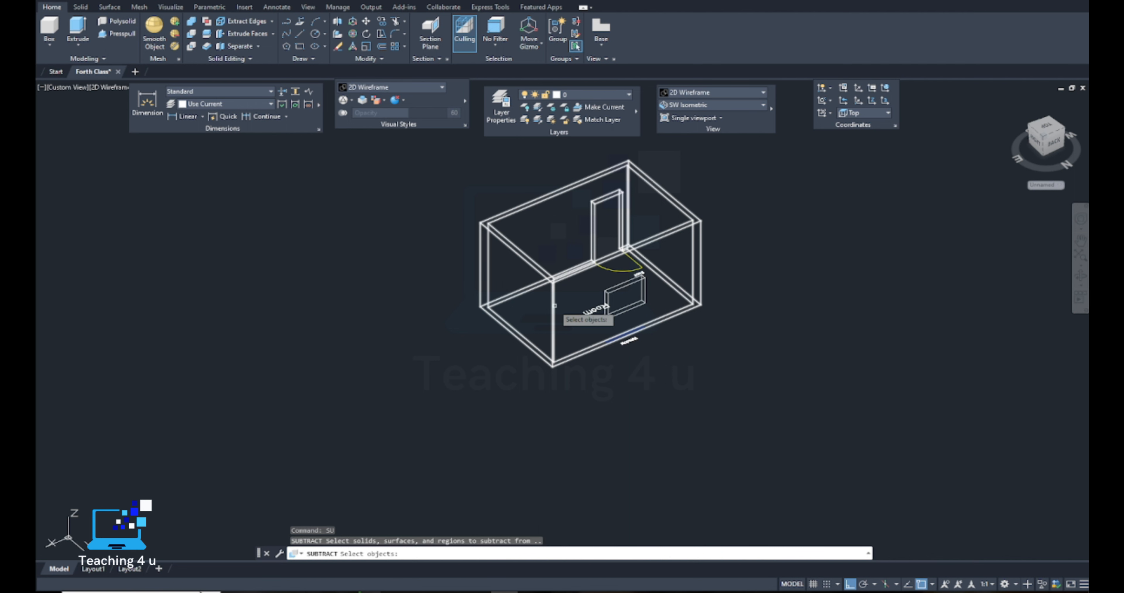
pyautogui.click(553, 317)
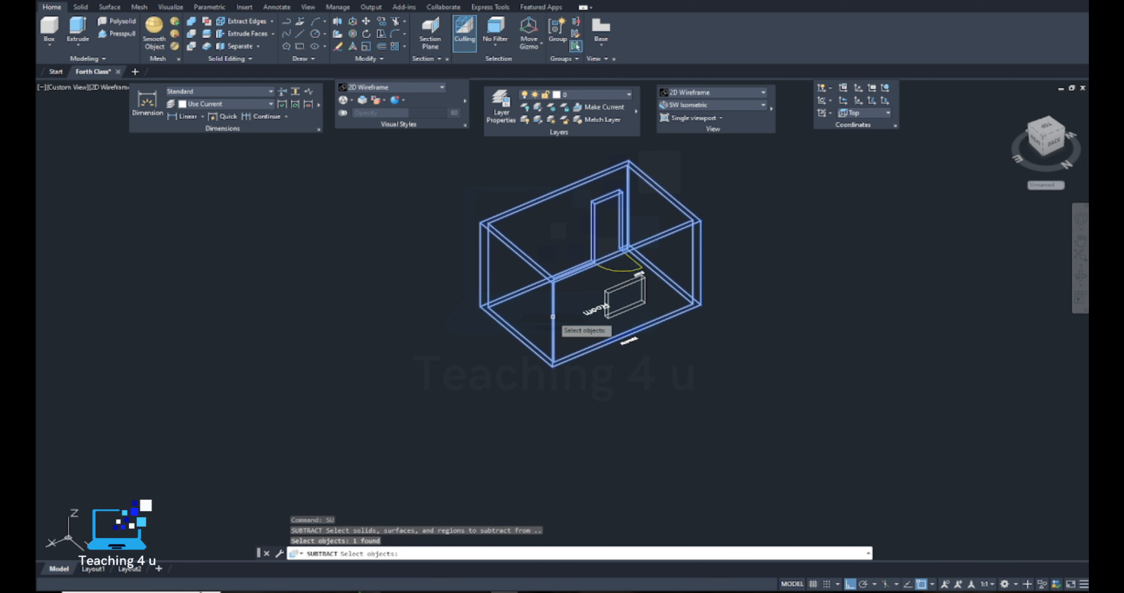
pyautogui.press('Return')
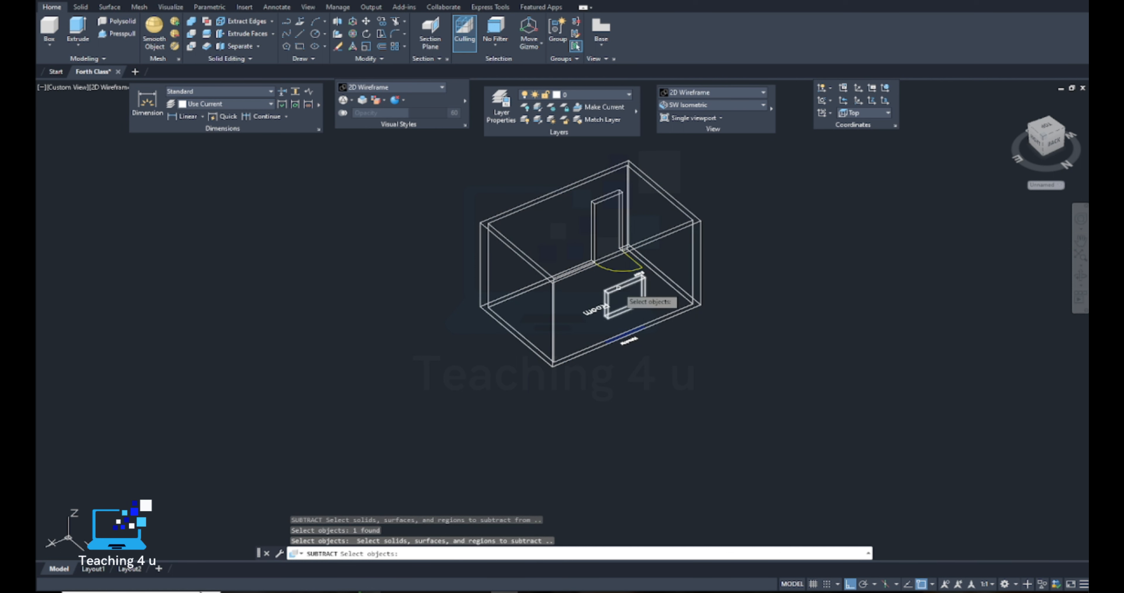
pyautogui.click(618, 288)
pyautogui.press('Return')
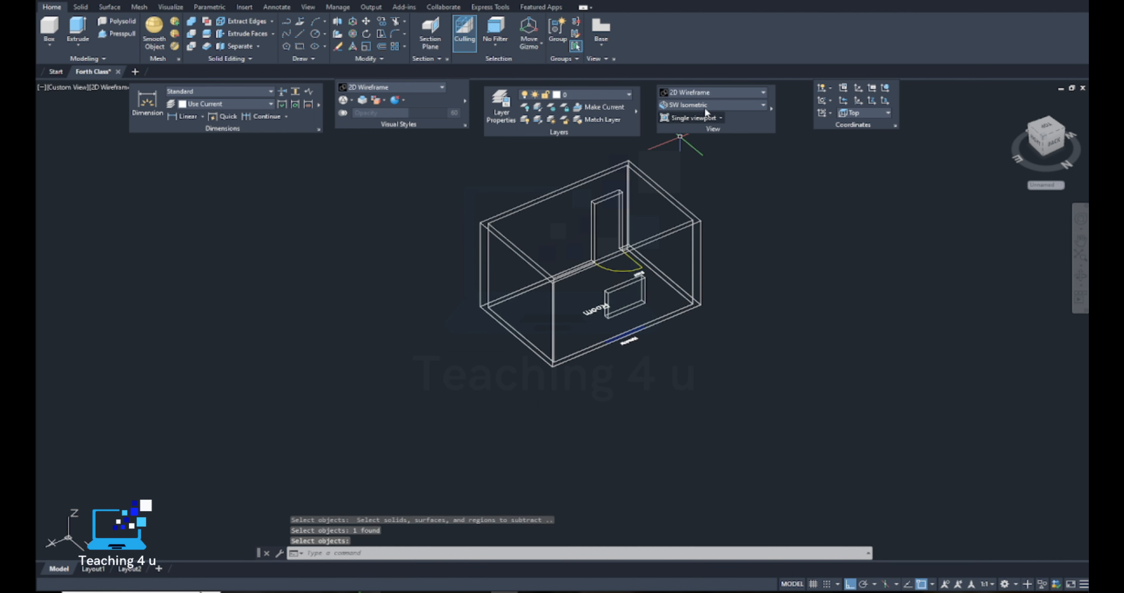
# Switch to the Realistic visual style and inspect the window opening from several angles.
pyautogui.click(716, 92)
pyautogui.click(805, 118)
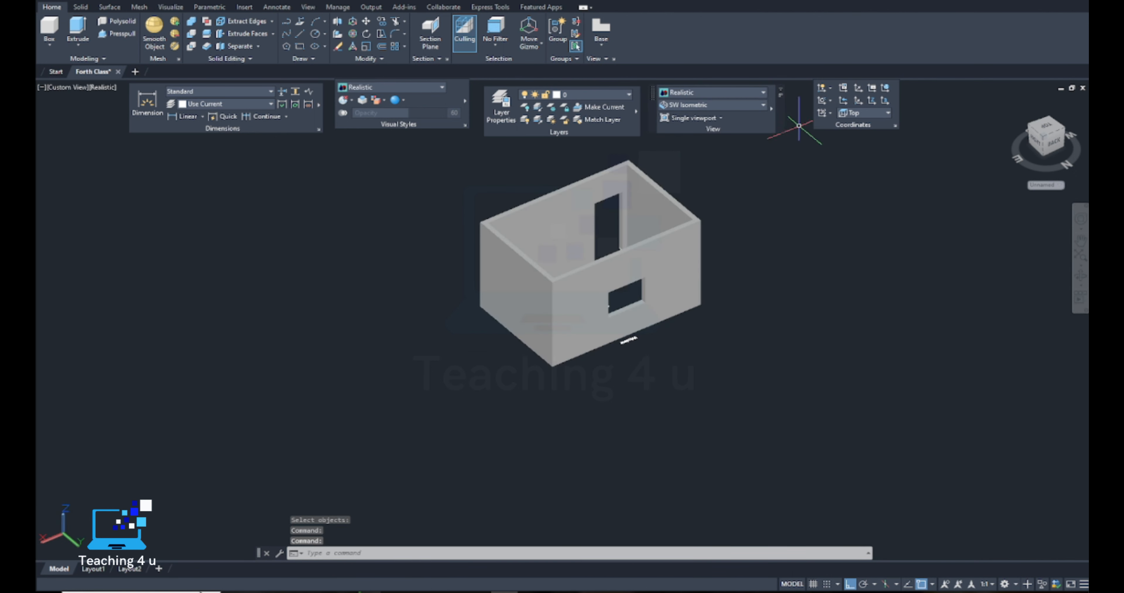
pyautogui.scroll(4, 625, 330)
pyautogui.keyDown('shift'); pyautogui.moveTo(645, 325); pyautogui.dragTo(476, 342, button='middle'); pyautogui.keyUp('shift')
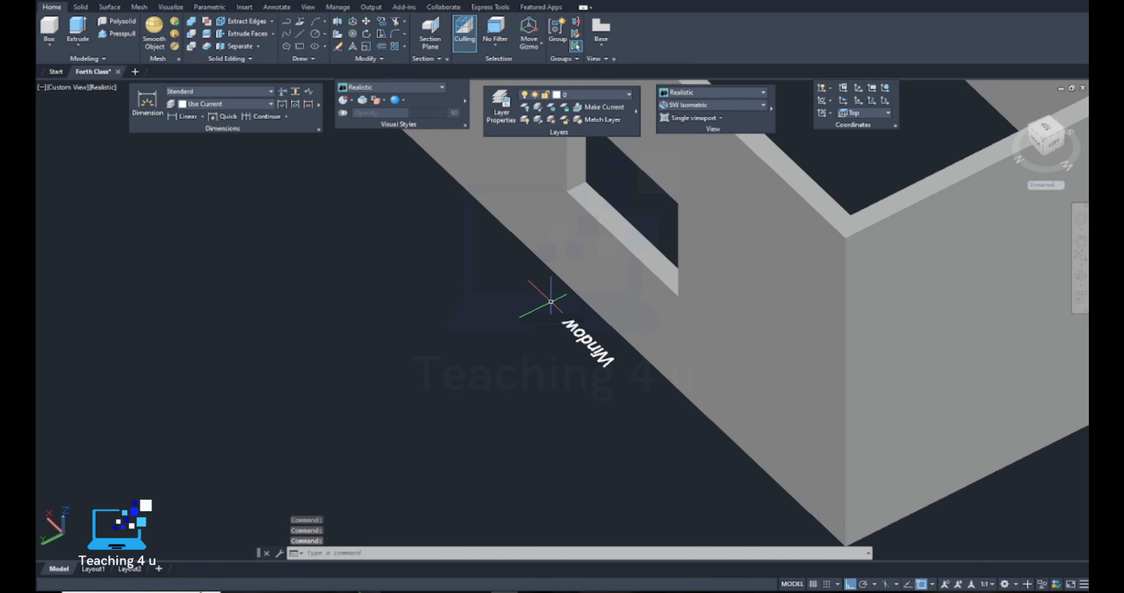
pyautogui.scroll(-6, 550, 301)
pyautogui.keyDown('shift'); pyautogui.moveTo(556, 307); pyautogui.dragTo(856, 384, button='middle'); pyautogui.keyUp('shift')
pyautogui.moveTo(833, 263); pyautogui.dragTo(680, 419, button='middle')
pyautogui.keyDown('shift'); pyautogui.moveTo(614, 381); pyautogui.dragTo(709, 376, button='middle'); pyautogui.keyUp('shift')
# Set the SW Isometric view and frame the finished room with free space beside it.
pyautogui.click(708, 108)
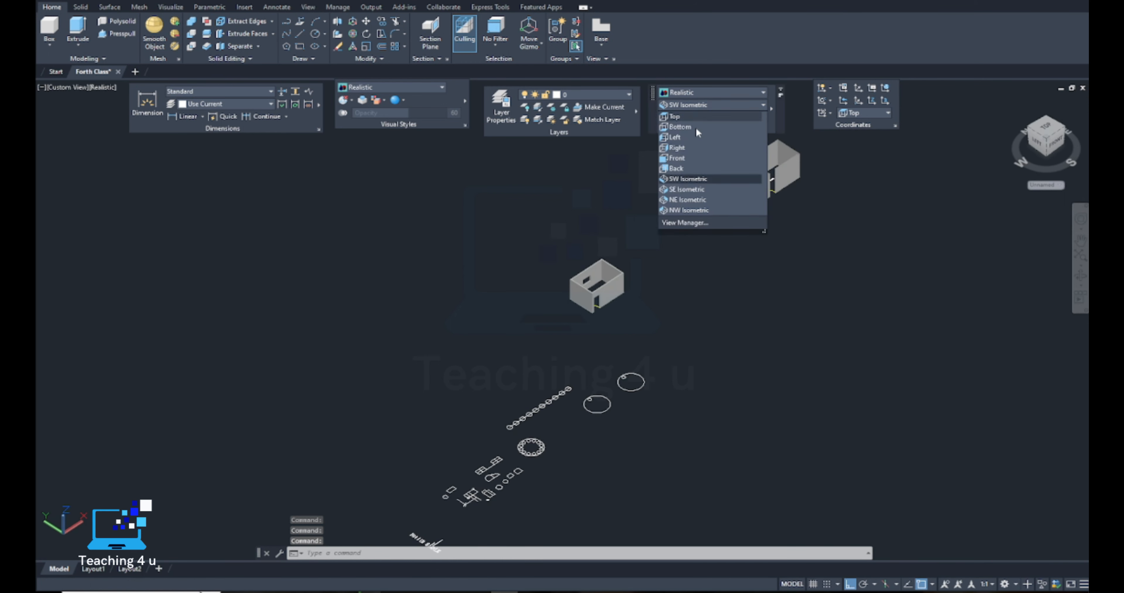
pyautogui.click(690, 174)
pyautogui.scroll(5, 612, 239)
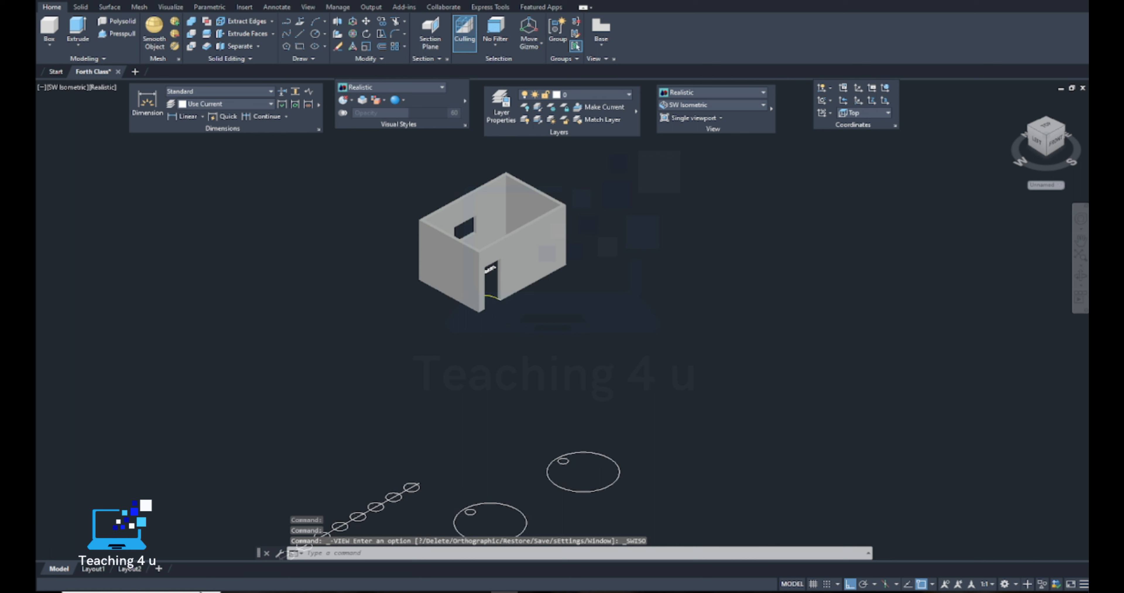
pyautogui.press('Escape')
pyautogui.press('Escape')
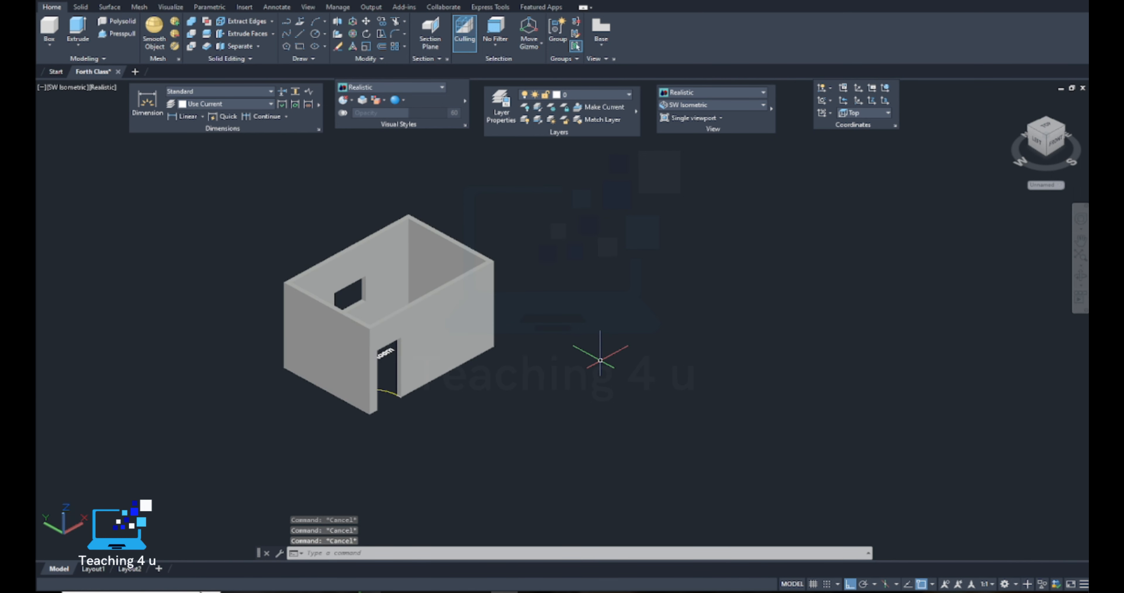
# Draw a circle with a diameter of 500 in the empty space beside the room.
pyautogui.write('c')
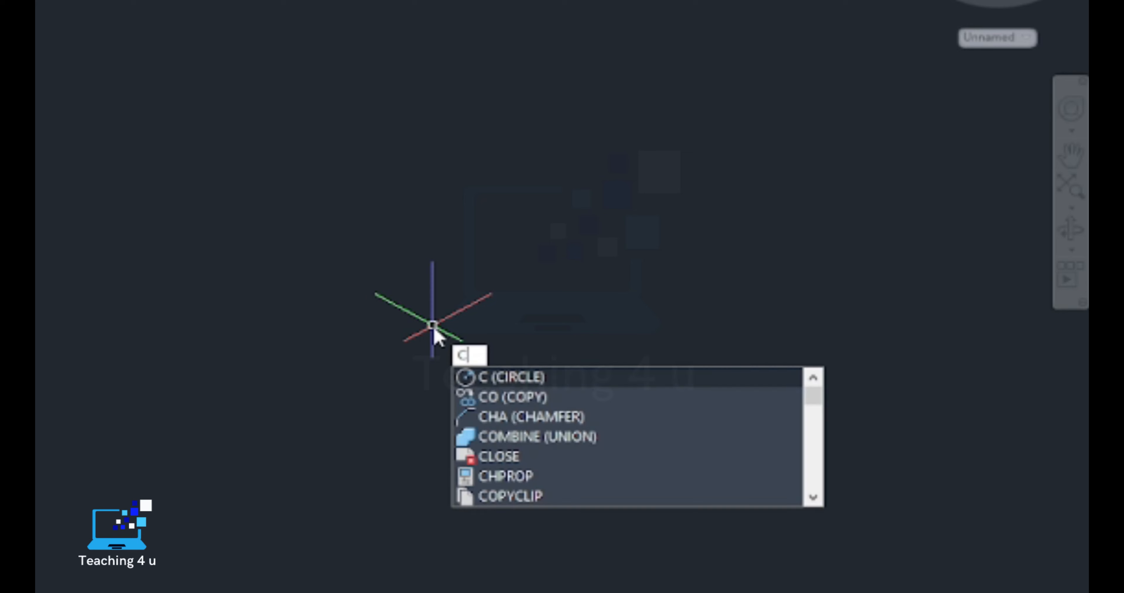
pyautogui.press('Return')
pyautogui.write('0')
pyautogui.press('Return')
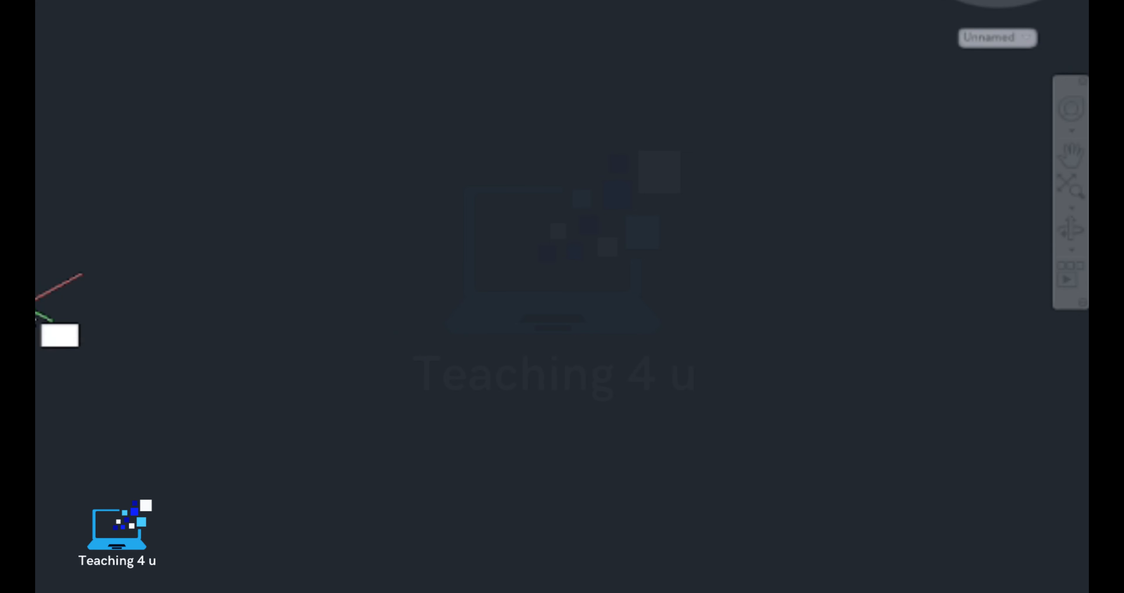
pyautogui.click(244, 298)
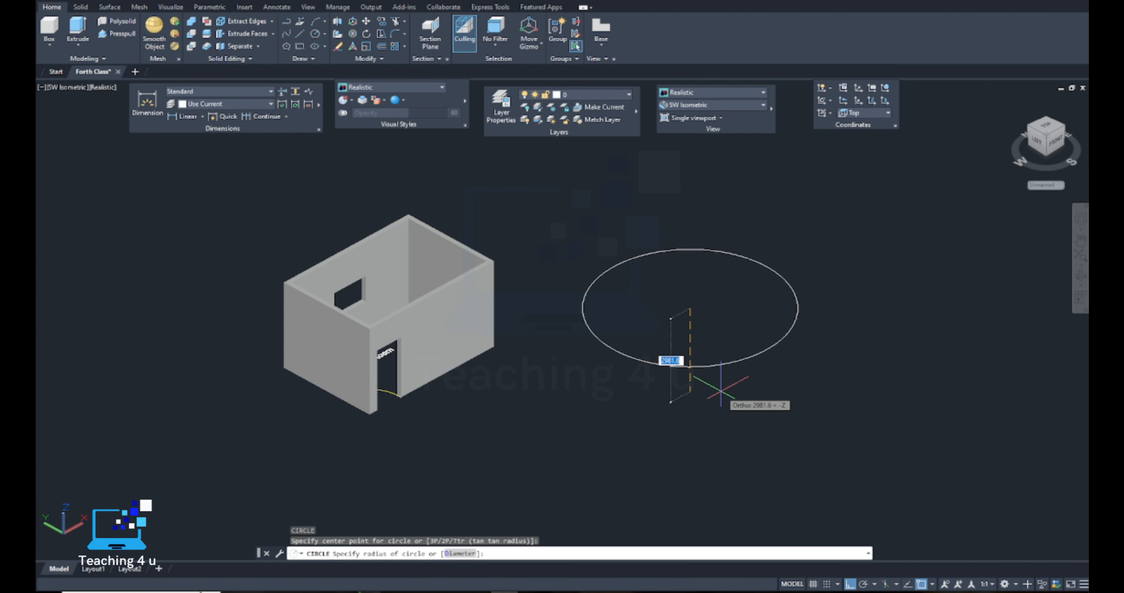
pyautogui.write('d')
pyautogui.press('Return')
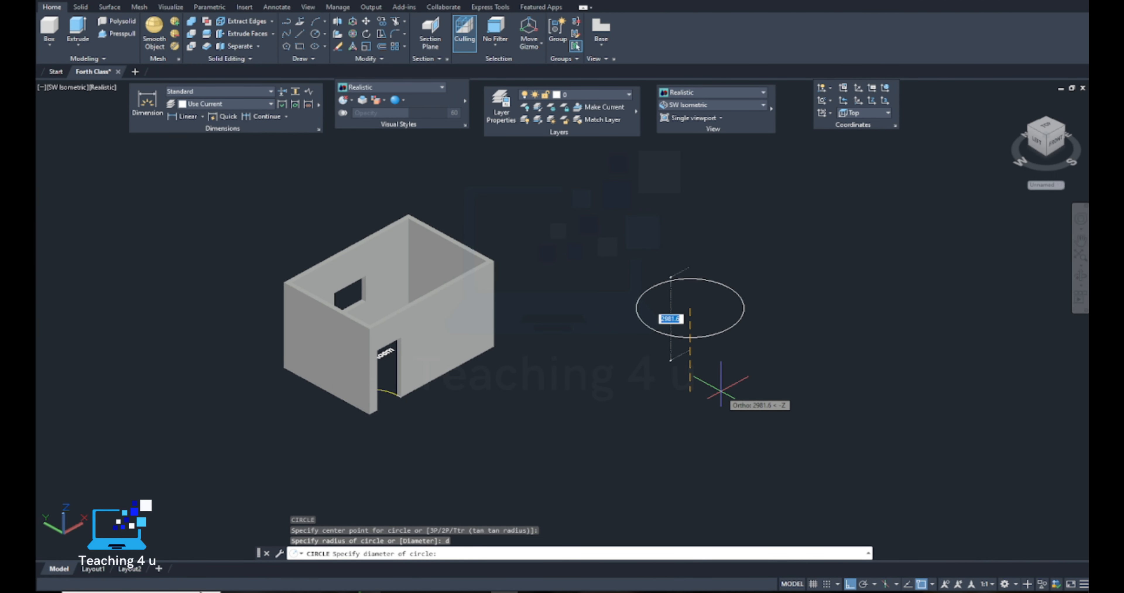
pyautogui.write('5')
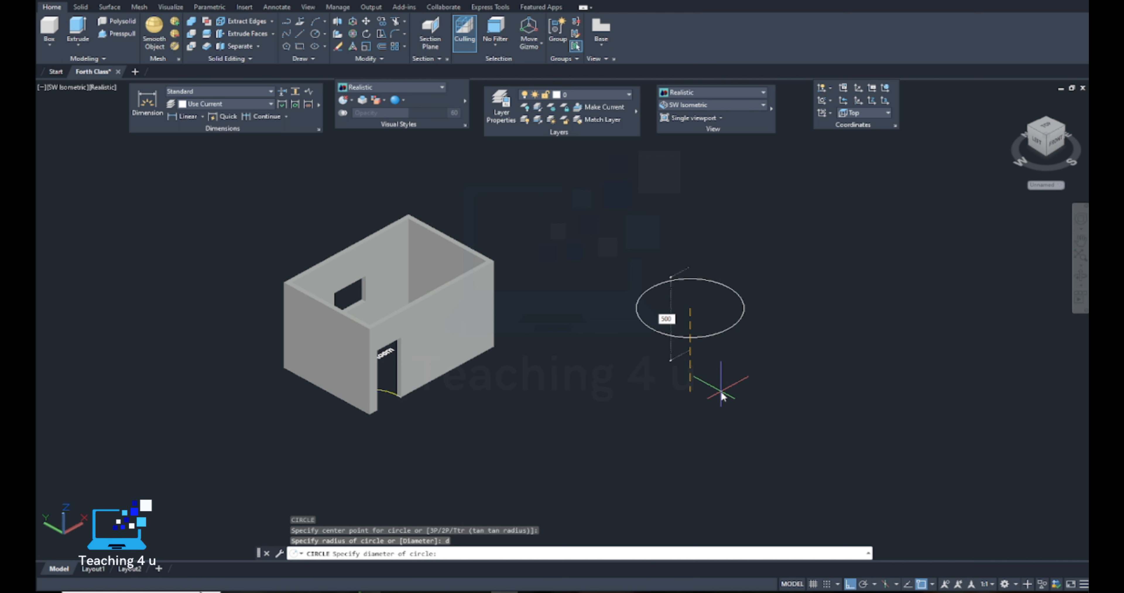
pyautogui.write('00')
pyautogui.press('Return')
pyautogui.scroll(8, 703, 305)
pyautogui.press('Escape')
pyautogui.press('Escape')
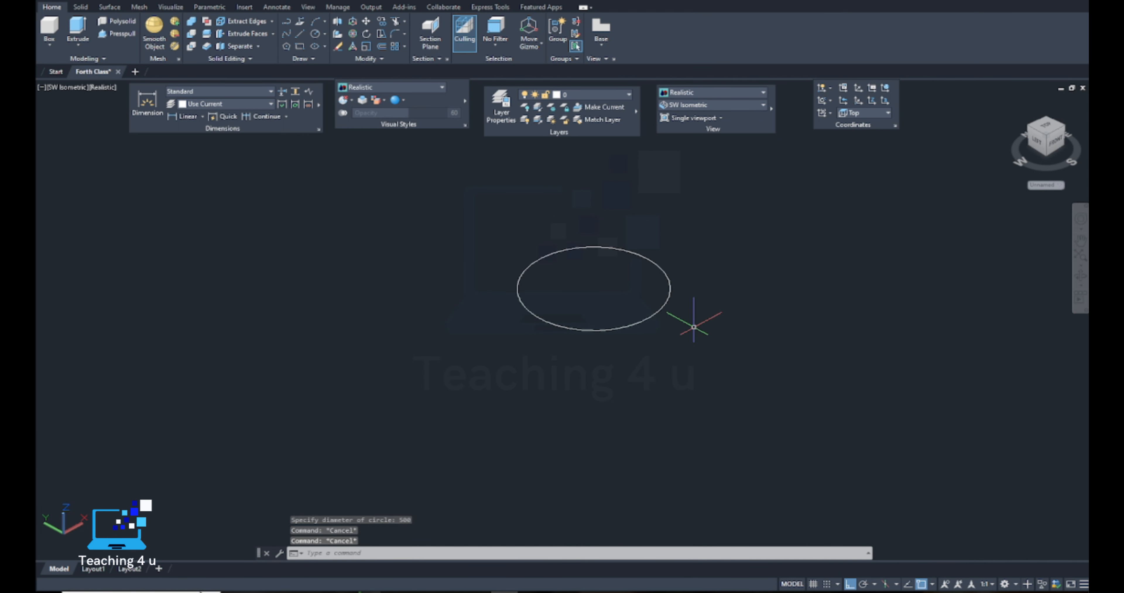
# Extrude the circle beside the room to a height of 1000 to make a cylinder.
pyautogui.write('ext')
pyautogui.press('Return')
pyautogui.click(628, 303)
pyautogui.click(581, 343)
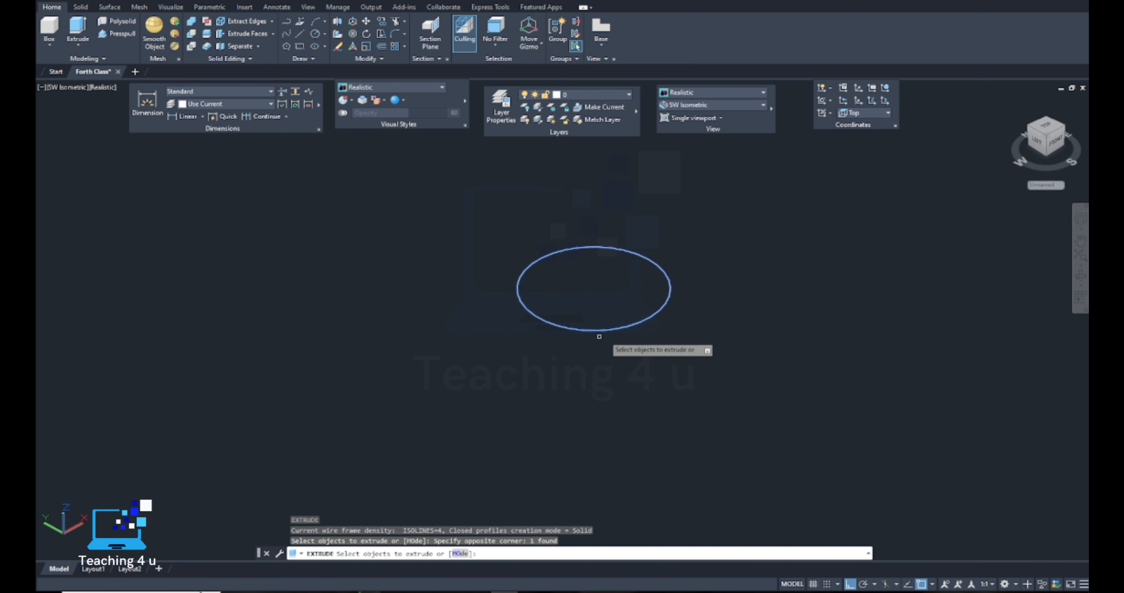
pyautogui.press('Return')
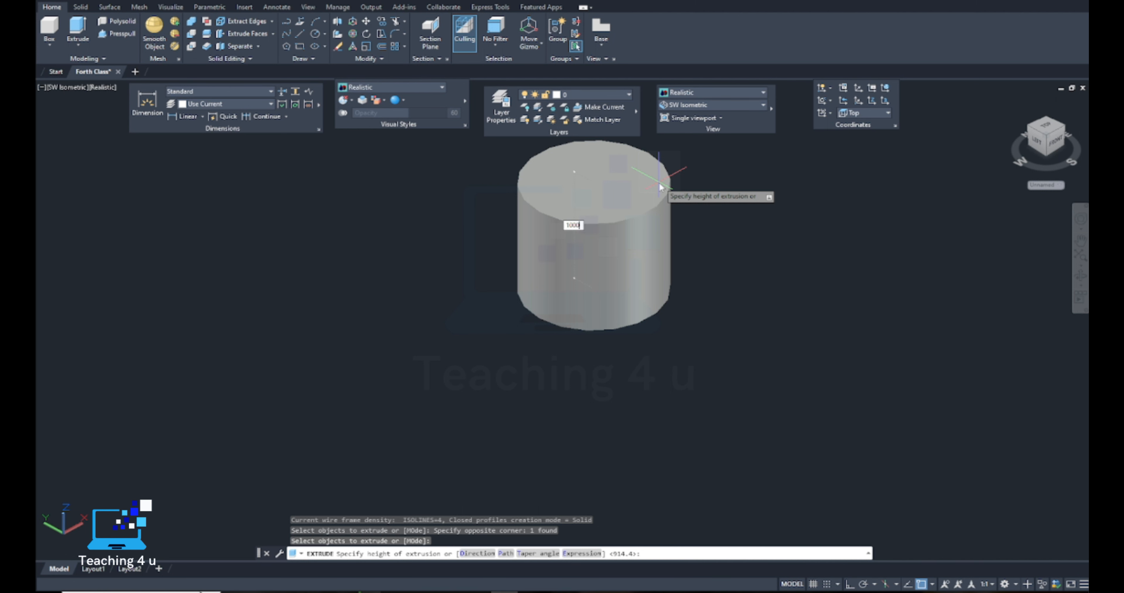
pyautogui.press('Return')
# Set the Front view to show the room and the cylinder from the front.
pyautogui.scroll(-8, 630, 301)
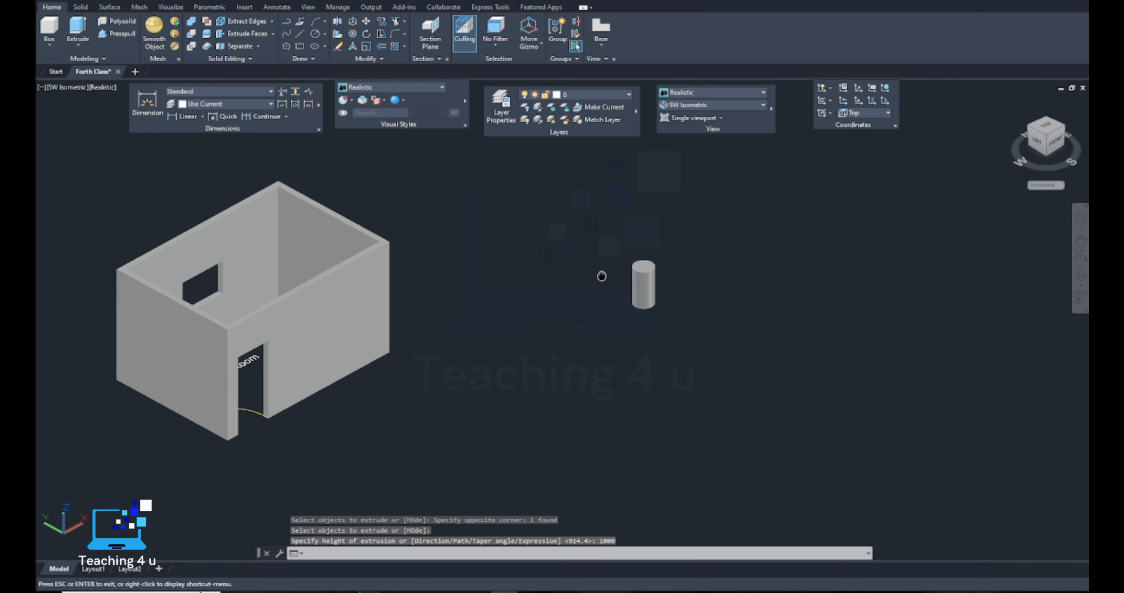
pyautogui.click(700, 106)
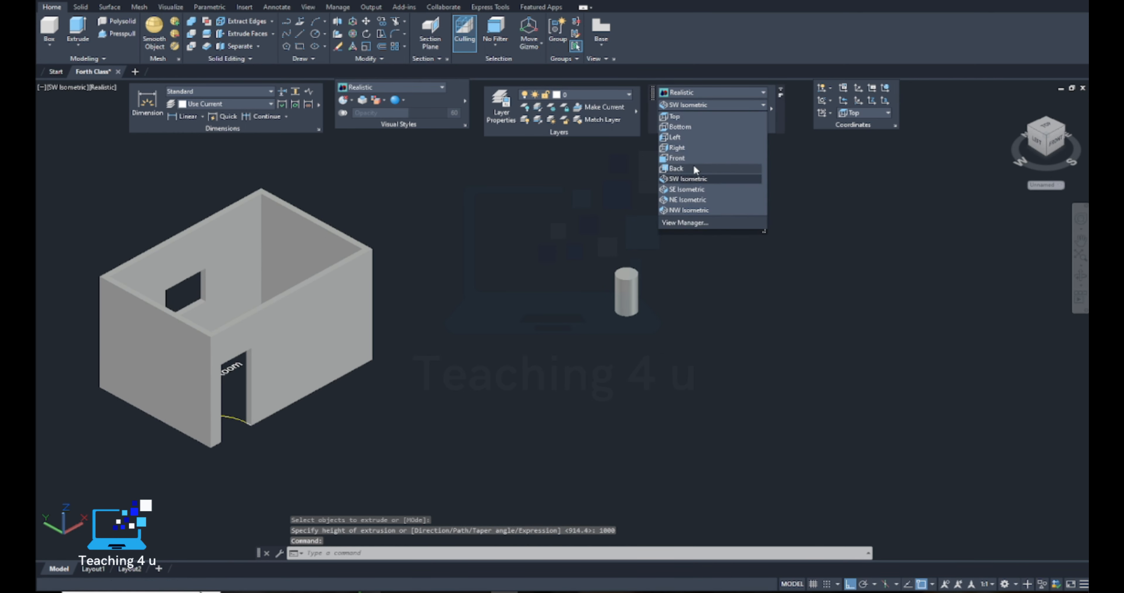
pyautogui.click(690, 156)
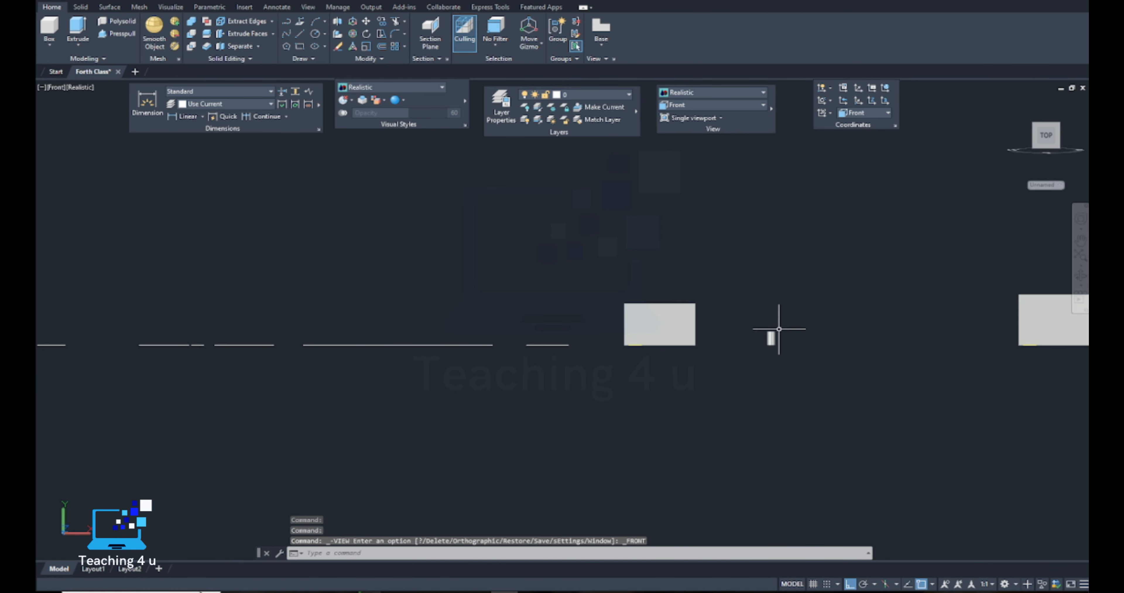
# Switch to the 2D Wireframe visual style and add a vertical linear dimension to the cylinder's height.
pyautogui.click(712, 91)
pyautogui.click(684, 109)
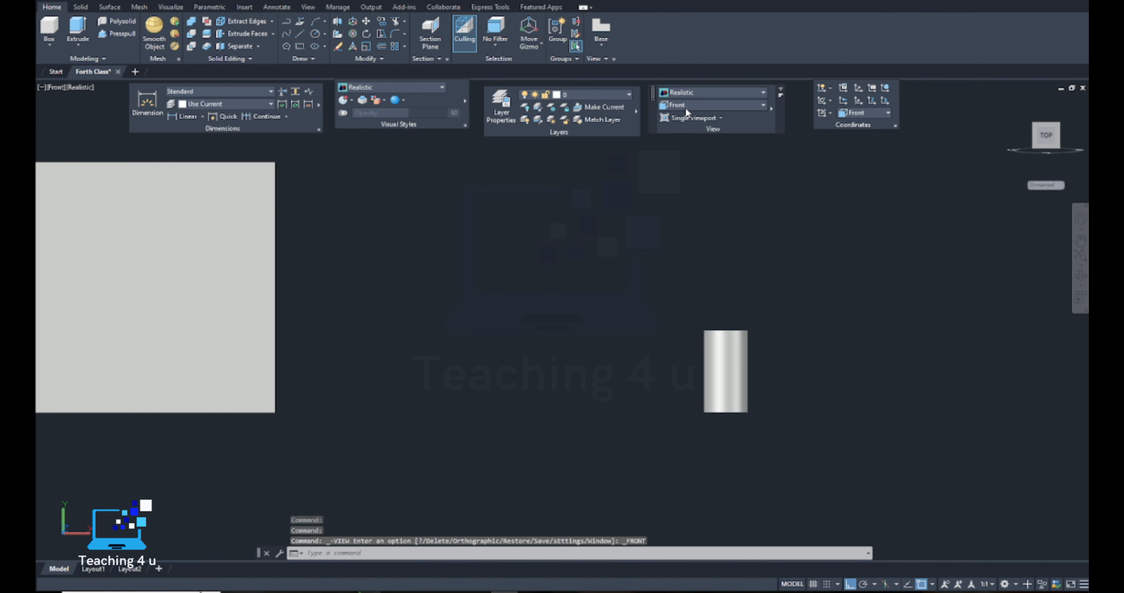
pyautogui.click(188, 116)
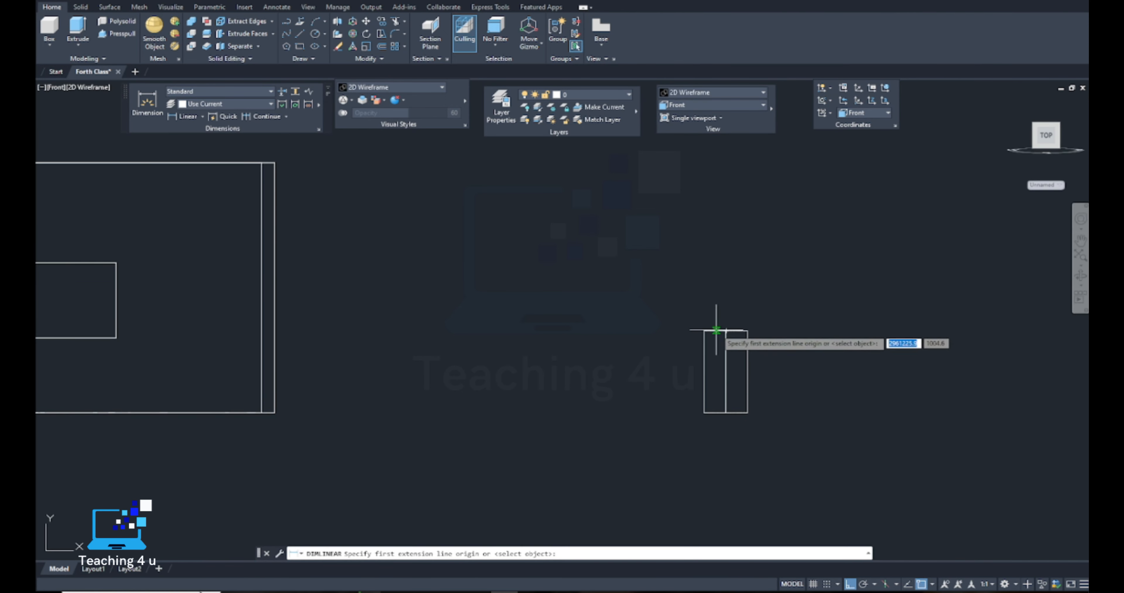
pyautogui.click(726, 330)
pyautogui.click(724, 413)
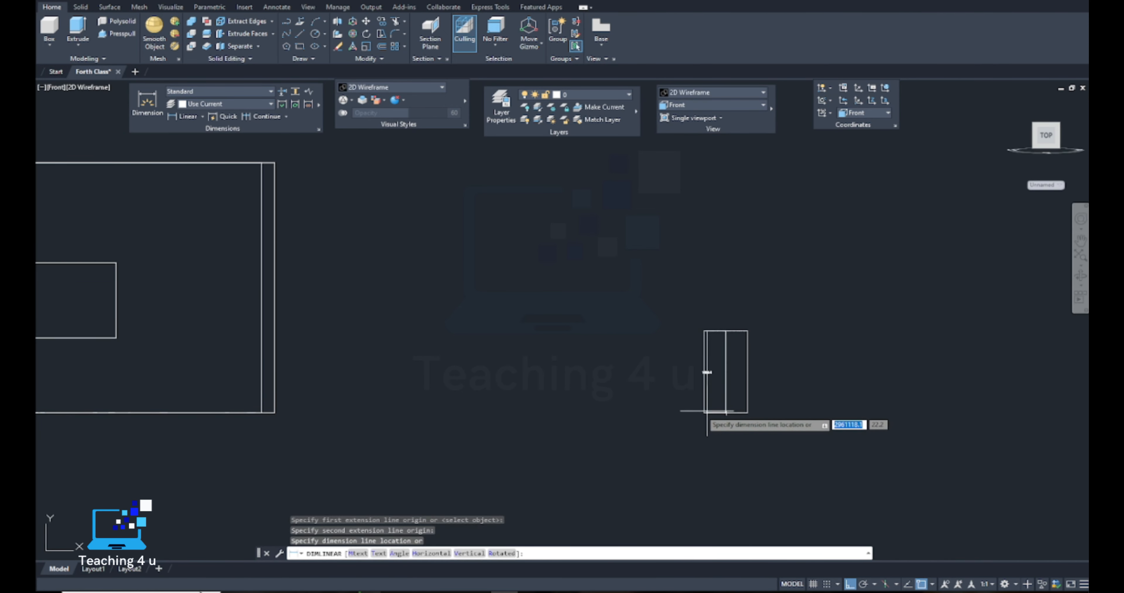
pyautogui.click(674, 375)
pyautogui.scroll(5, 675, 376)
pyautogui.scroll(-8, 637, 314)
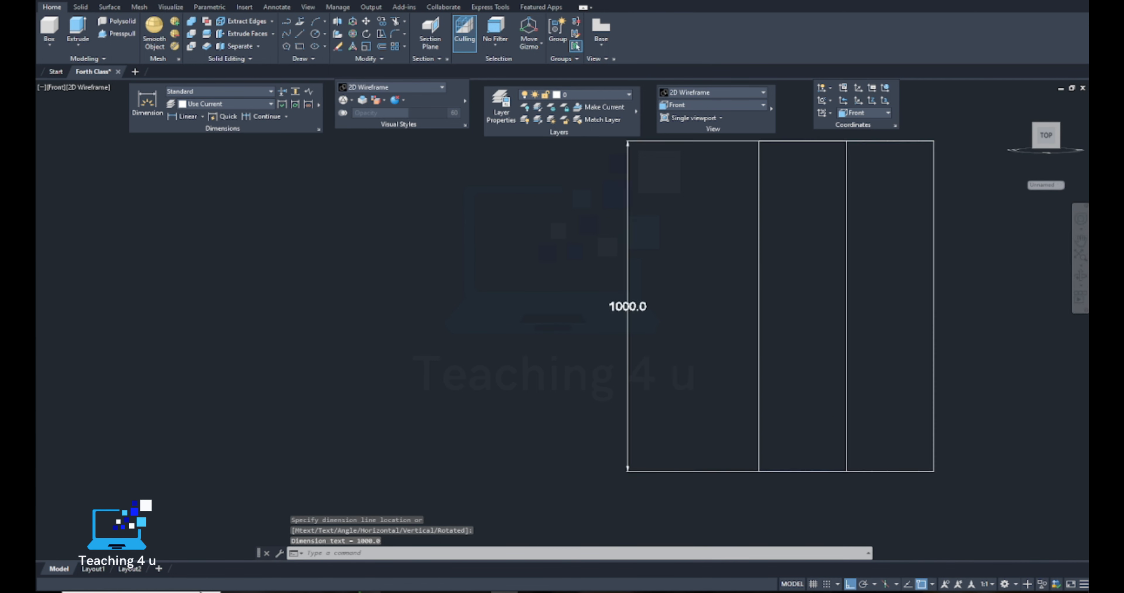
# Set the SW Isometric view with the Realistic visual style, framing the room and cylinder.
pyautogui.click(697, 104)
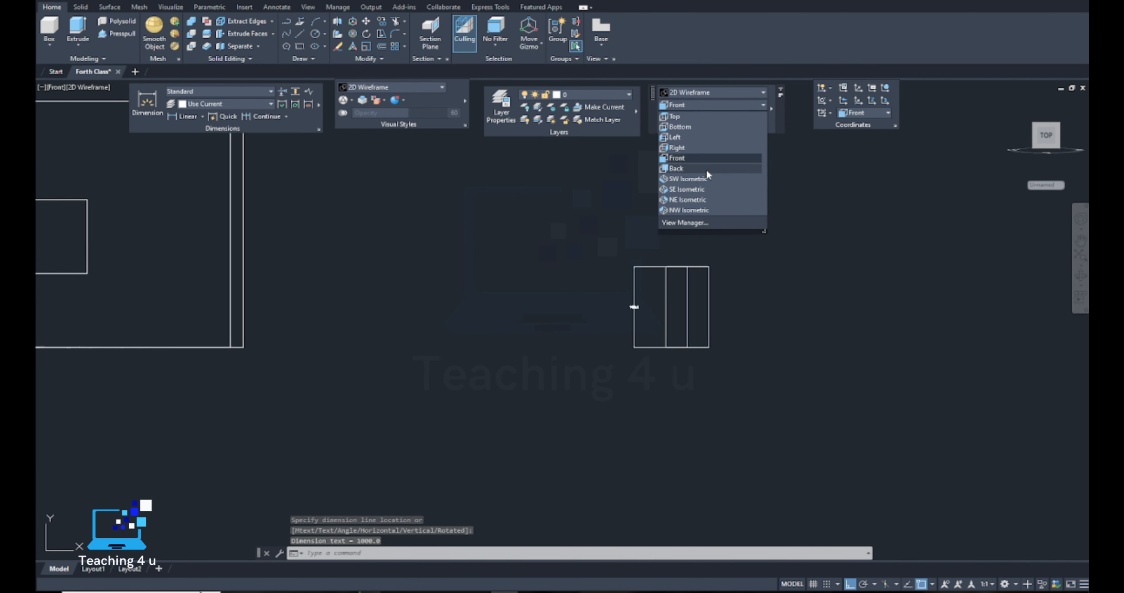
pyautogui.click(698, 177)
pyautogui.scroll(-8, 713, 260)
pyautogui.scroll(12, 661, 232)
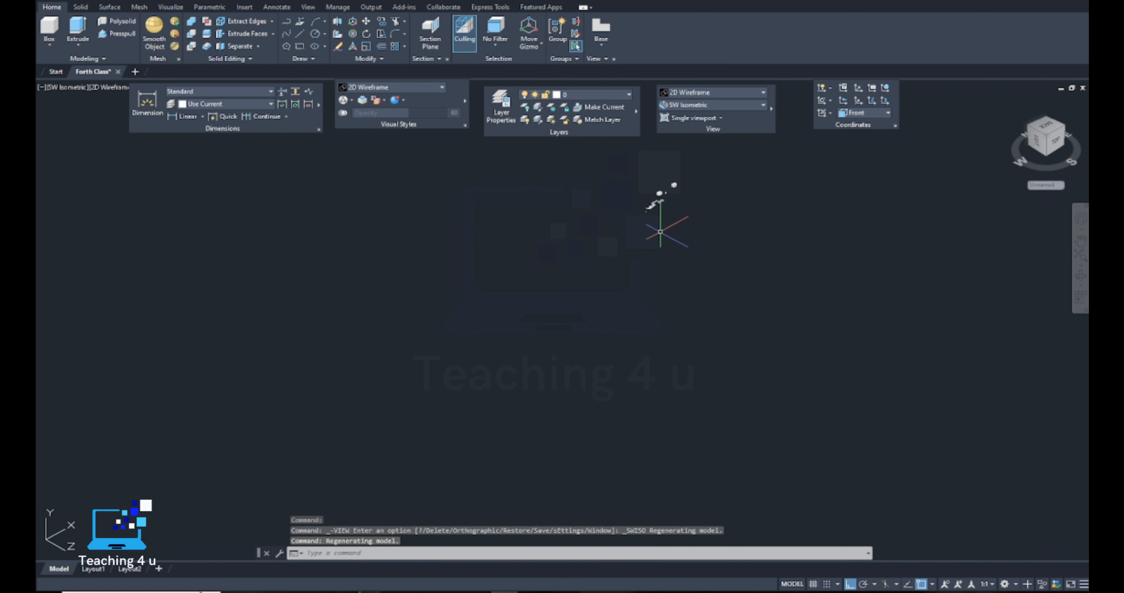
pyautogui.click(704, 93)
pyautogui.click(623, 229)
pyautogui.press('Escape')
pyautogui.moveTo(646, 201); pyautogui.dragTo(615, 308, button='middle')
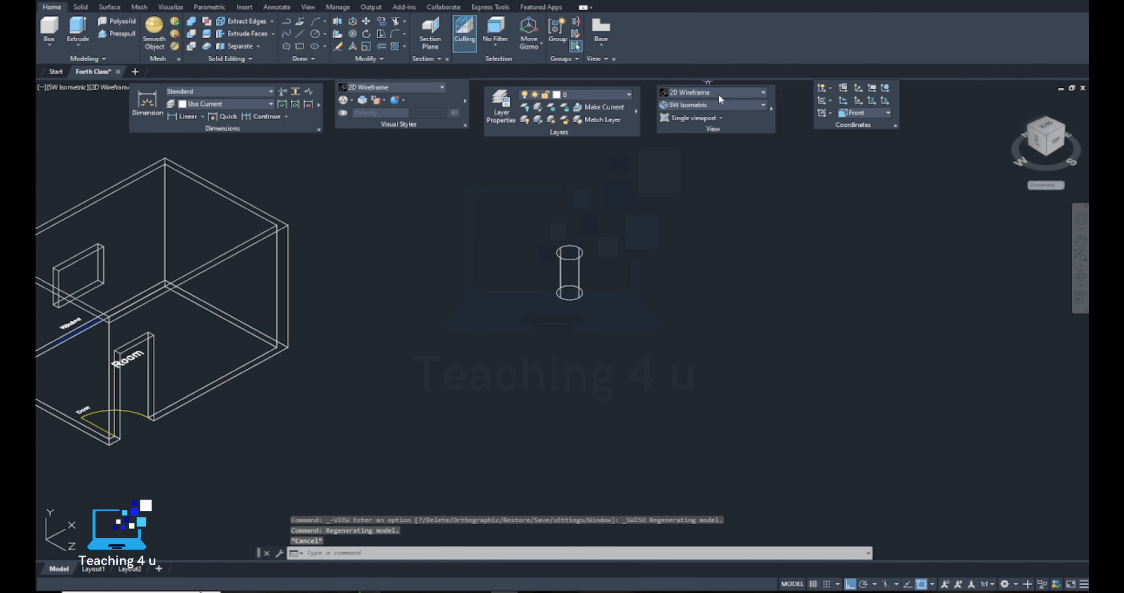
pyautogui.click(719, 98)
pyautogui.click(816, 115)
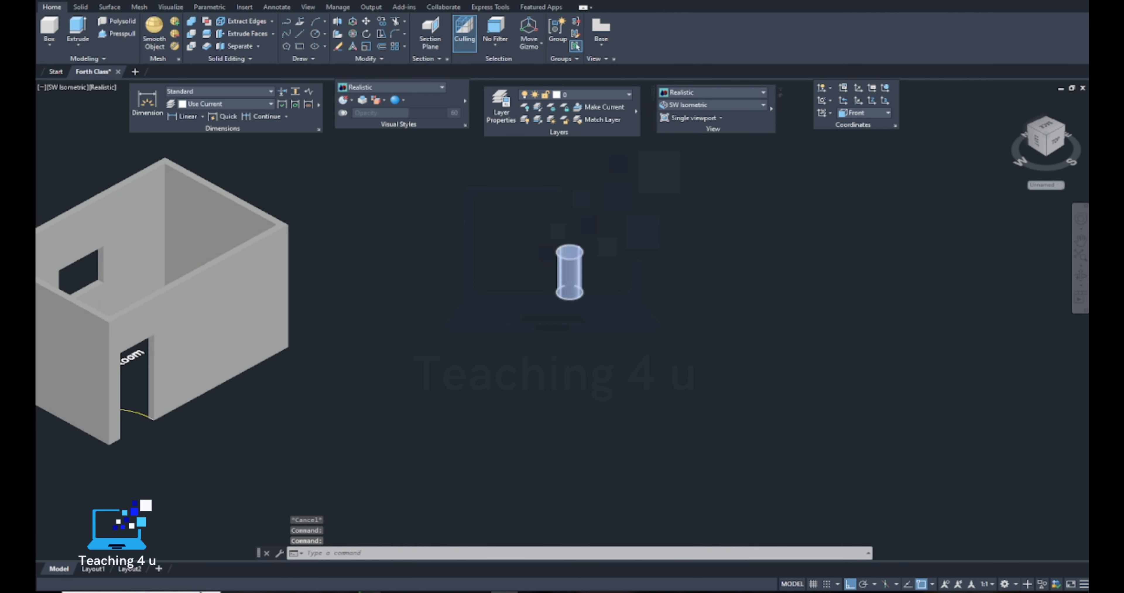
# Start the Circle command near the cylinder and turn on object snap for 2D reference points.
pyautogui.scroll(4, 557, 259)
pyautogui.write('c')
pyautogui.press('Return')
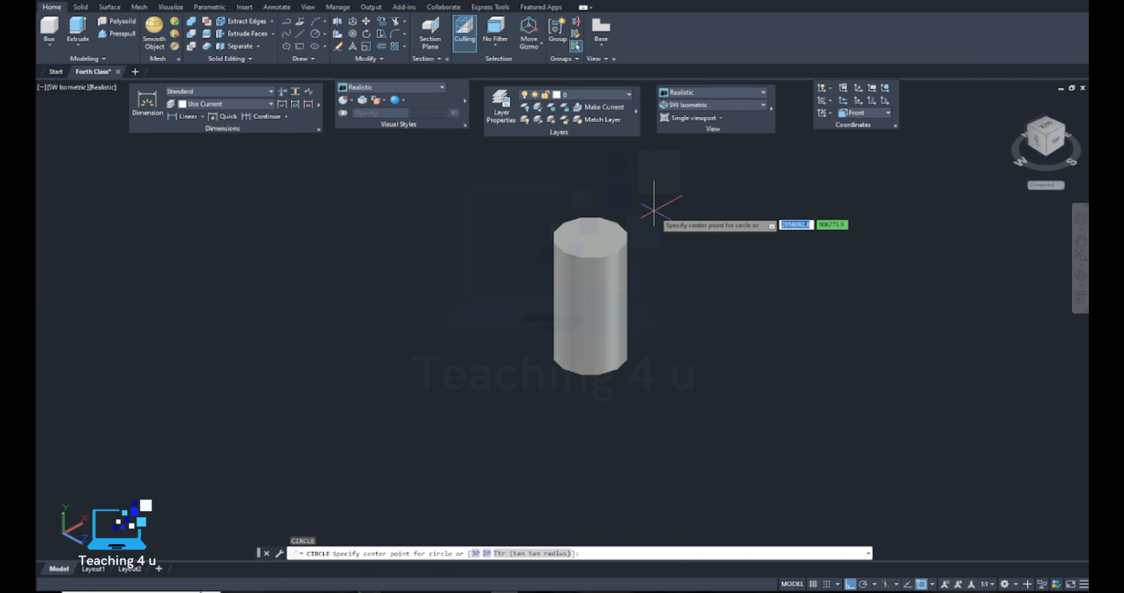
pyautogui.scroll(4, 602, 224)
pyautogui.scroll(-5, 545, 224)
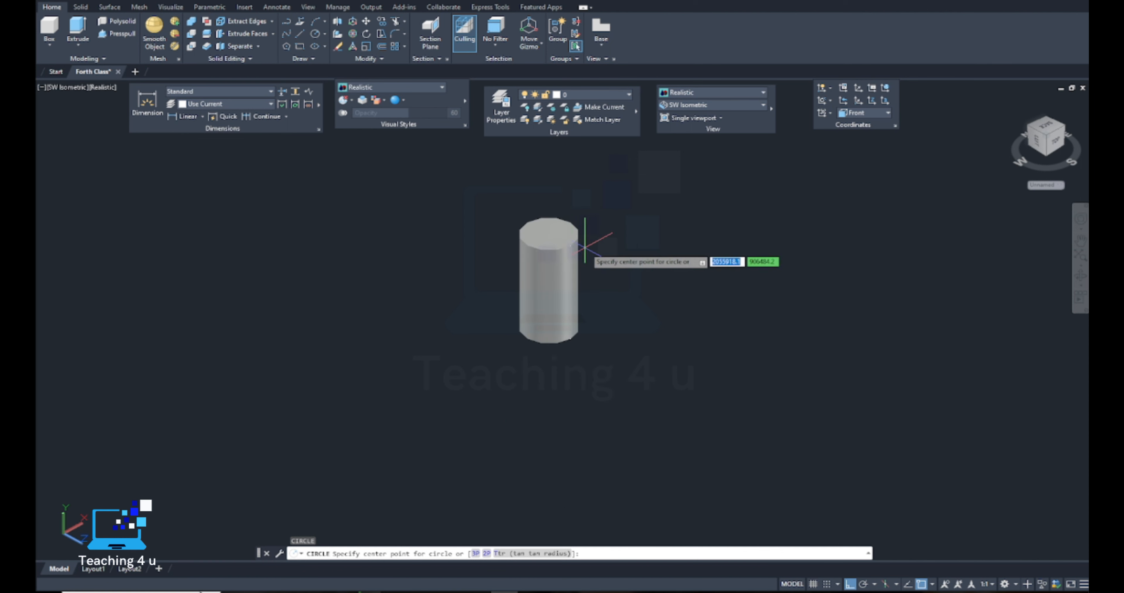
pyautogui.scroll(-2, 577, 247)
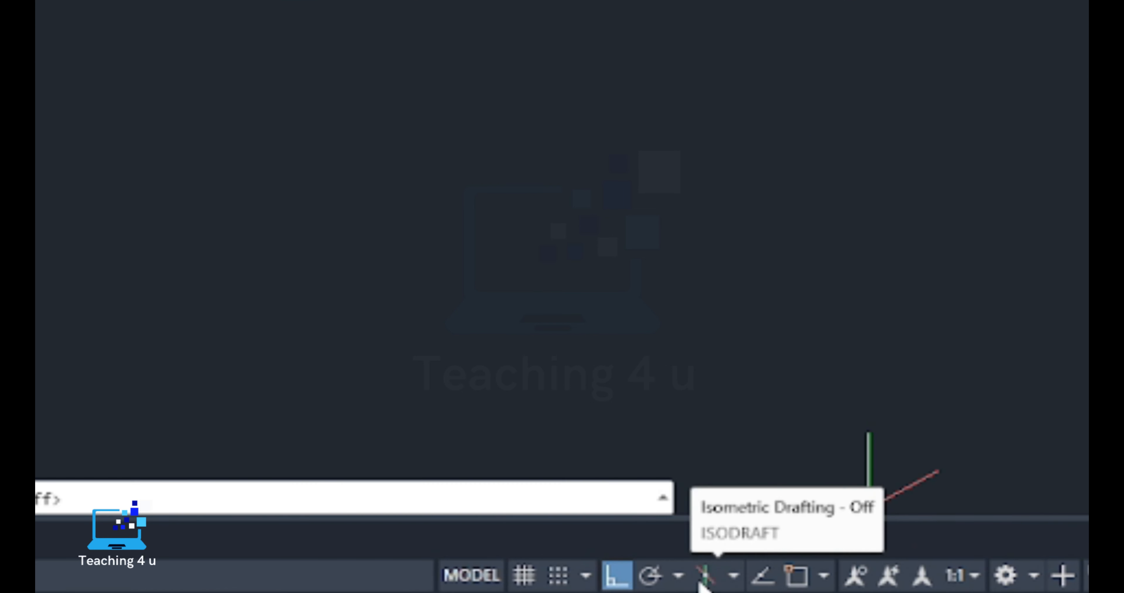
pyautogui.click(794, 583)
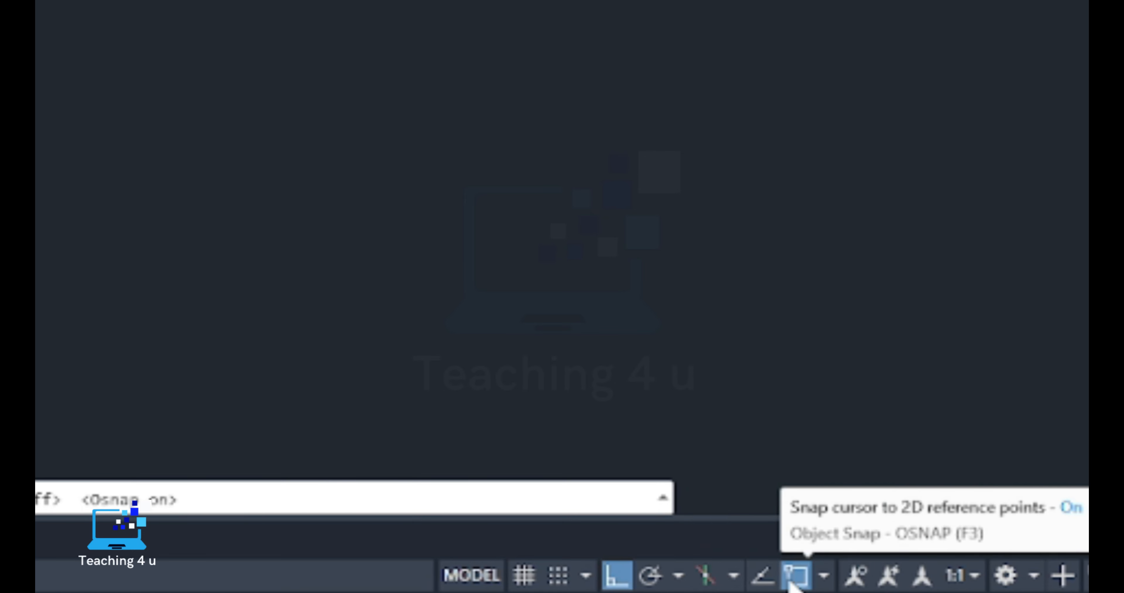
pyautogui.click(793, 584)
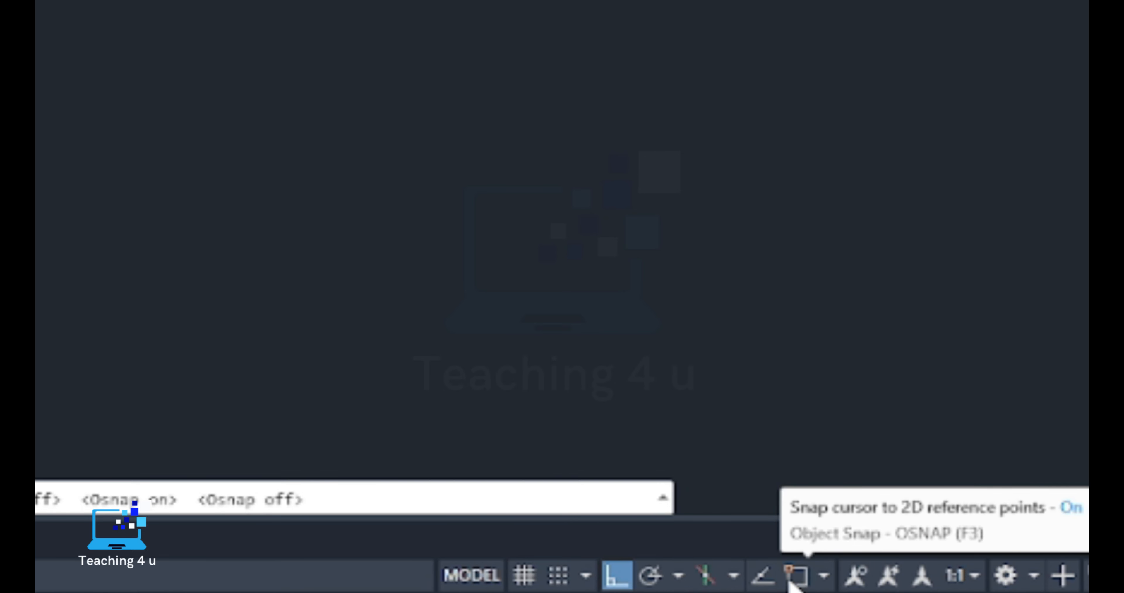
pyautogui.click(792, 582)
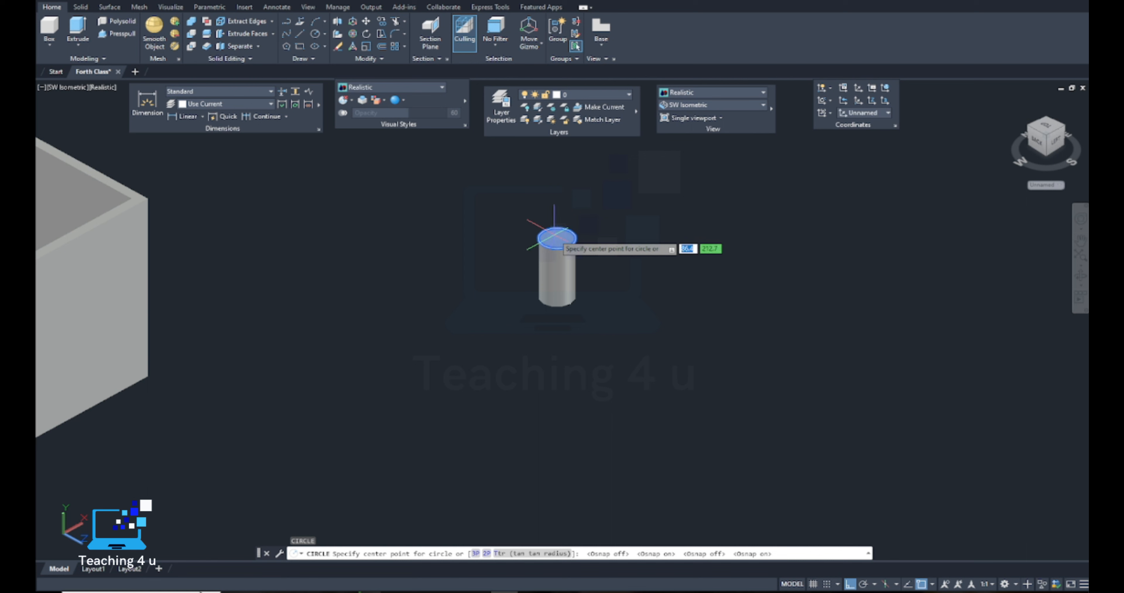
# Try to draw a circle in the Front plane, centred on the cylinder's top face.
pyautogui.scroll(2, 559, 237)
pyautogui.scroll(-4, 567, 227)
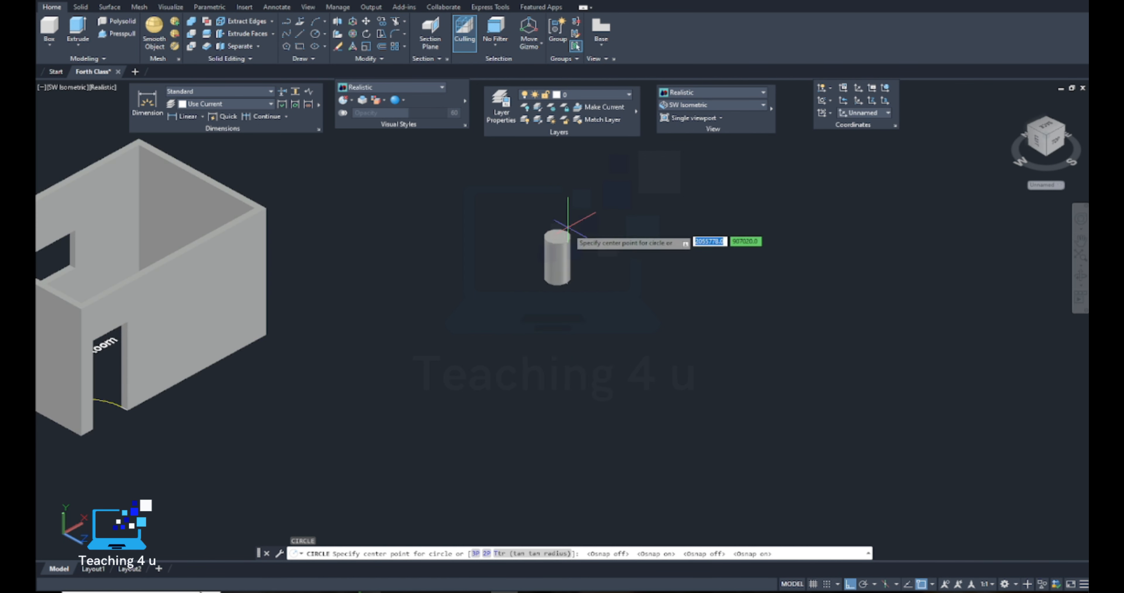
pyautogui.click(558, 235)
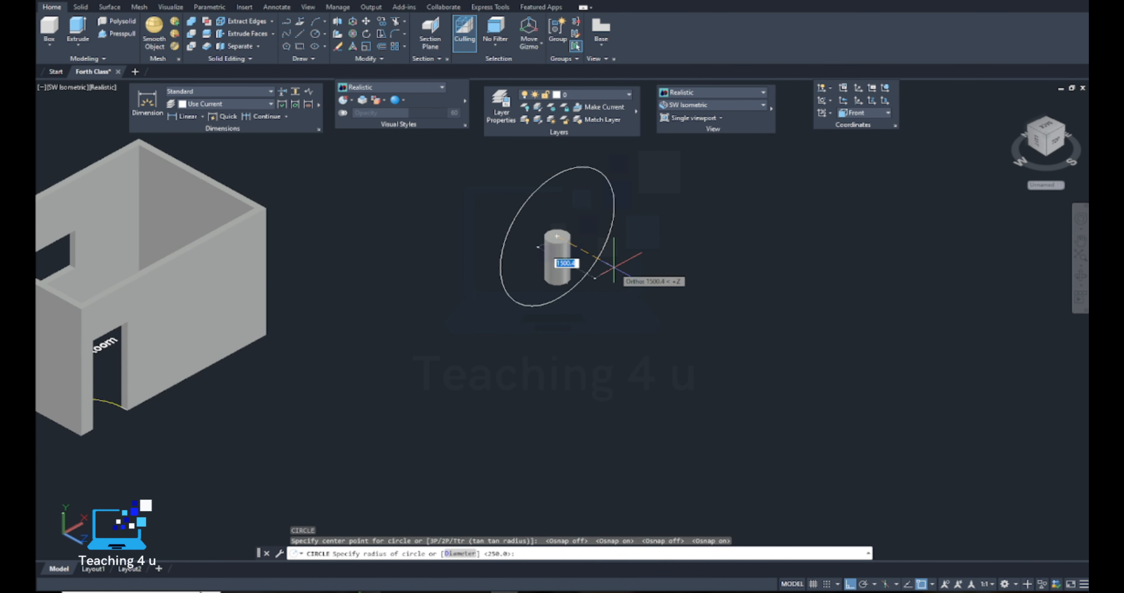
pyautogui.press('Escape')
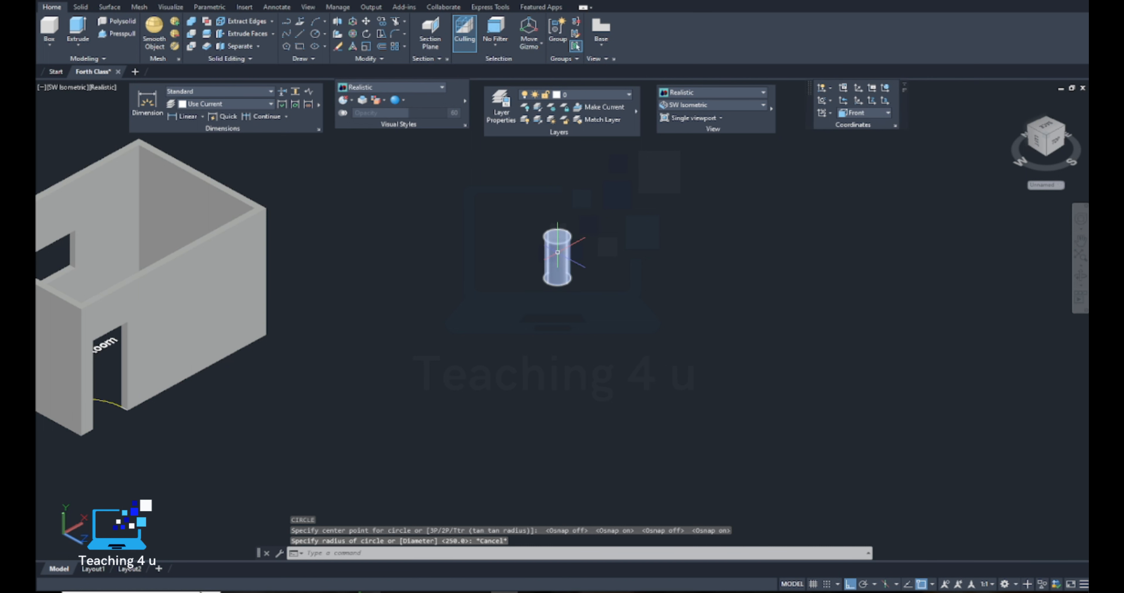
# Try another circle from the cylinder's top centre, picking the centre point while the top face is highlighted.
pyautogui.write('c')
pyautogui.press('Return')
pyautogui.scroll(2, 551, 242)
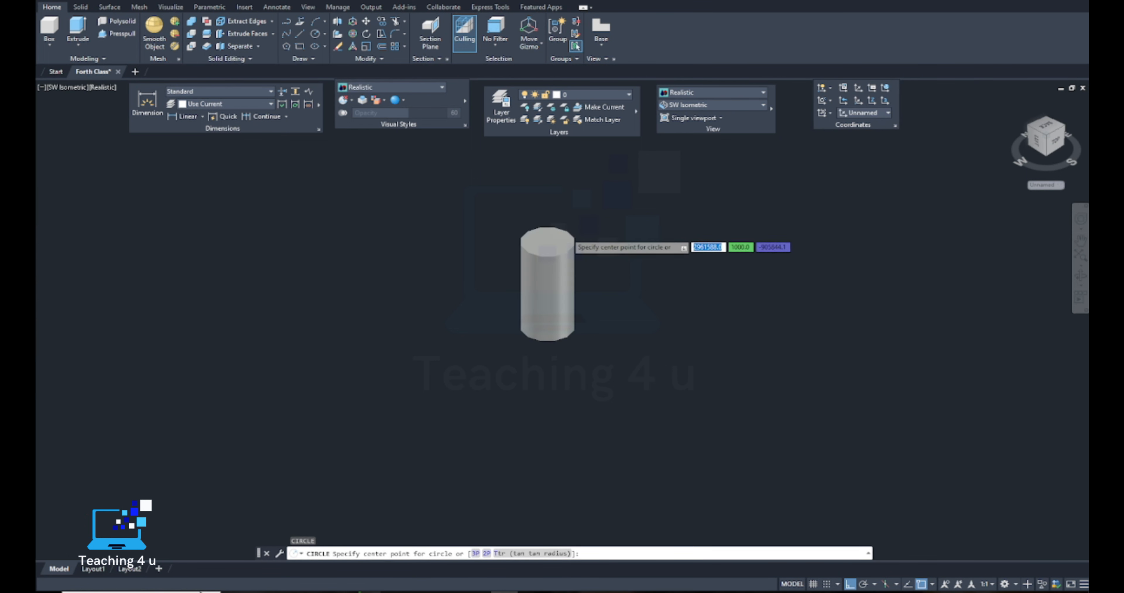
pyautogui.scroll(-2, 549, 242)
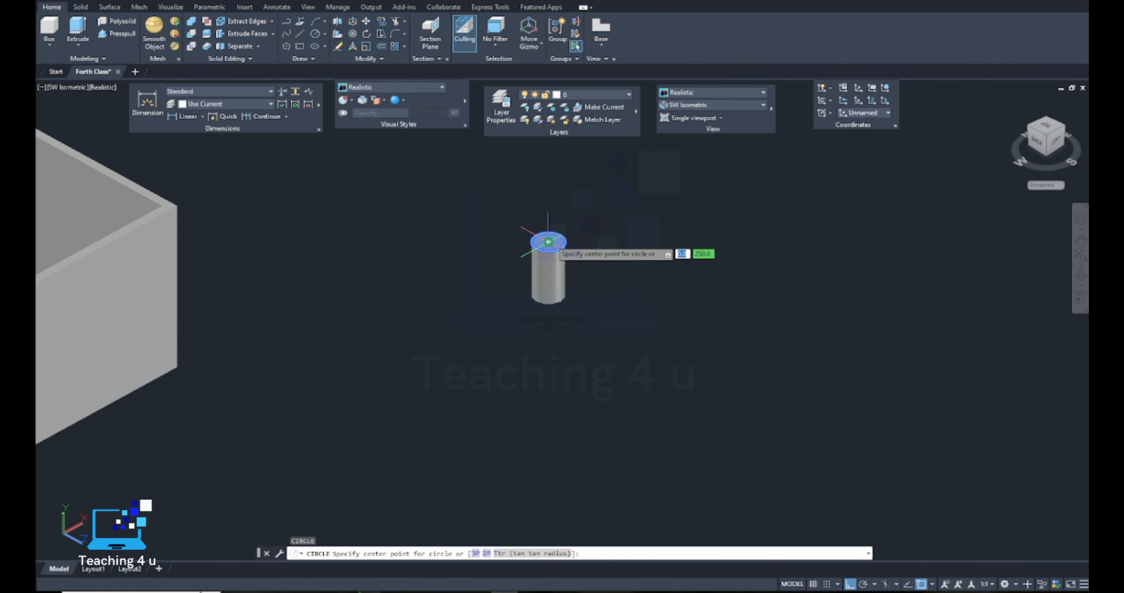
pyautogui.click(548, 241)
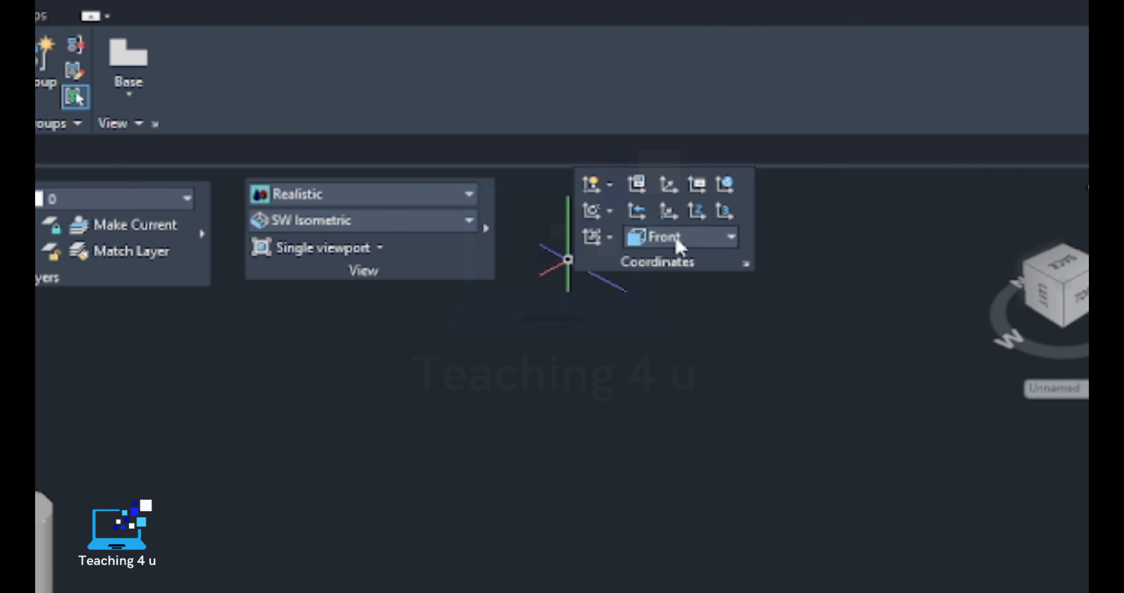
# Set the coordinate system to Left and try a circle centred on the cylinder's top face.
pyautogui.click(863, 115)
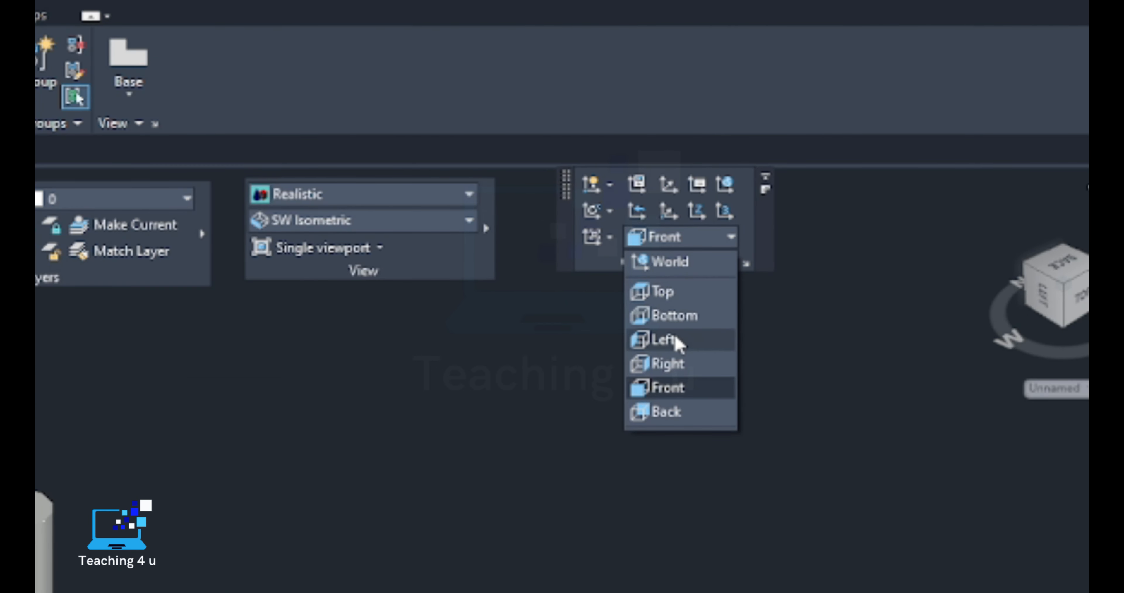
pyautogui.click(663, 340)
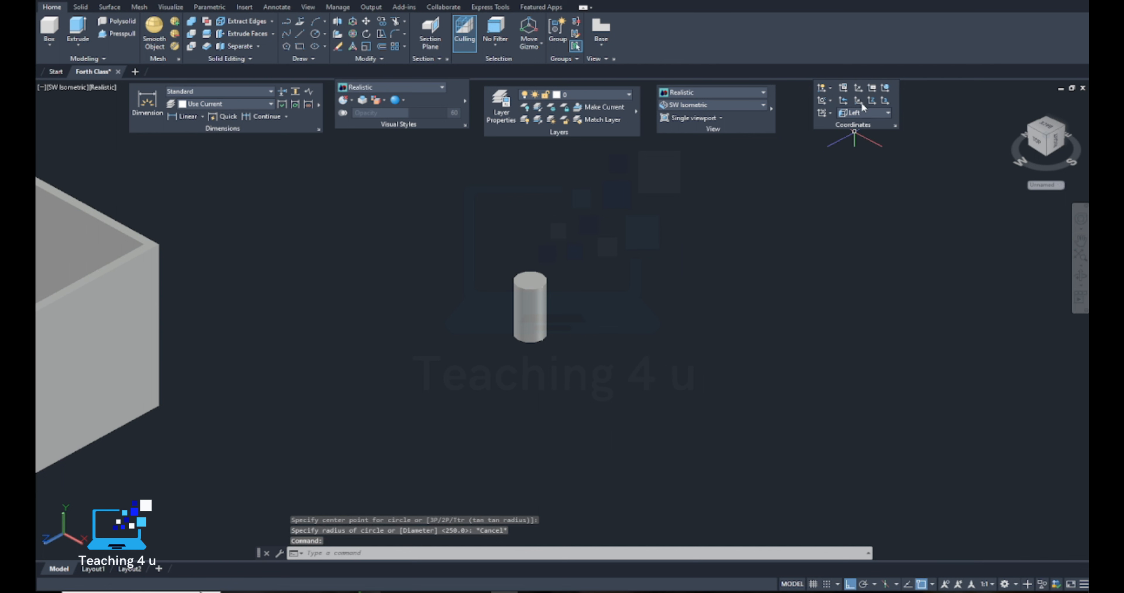
pyautogui.press('Return')
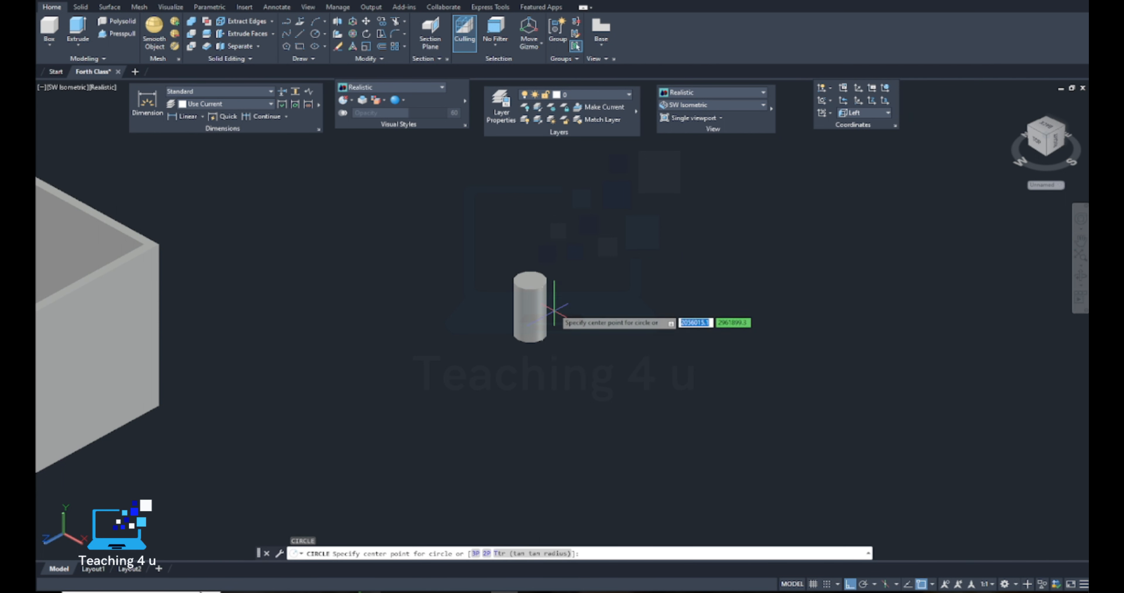
pyautogui.click(530, 280)
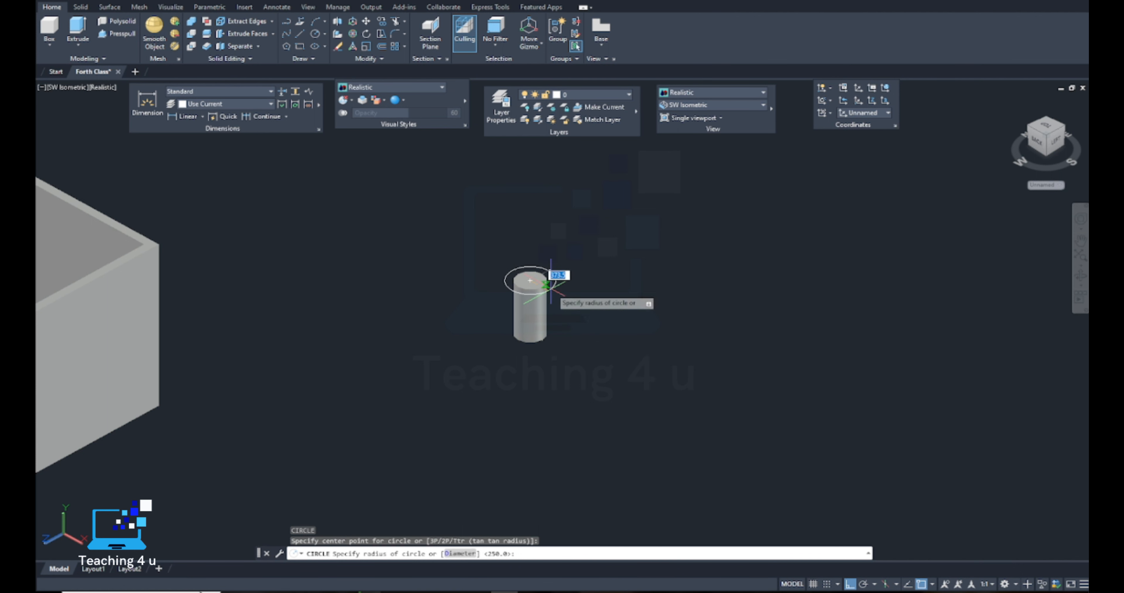
pyautogui.press('Escape')
# Draw a circle with a radius of about 296 in the Left plane beside the cylinder.
pyautogui.moveTo(572, 263); pyautogui.dragTo(511, 253, button='middle')
pyautogui.press('Return')
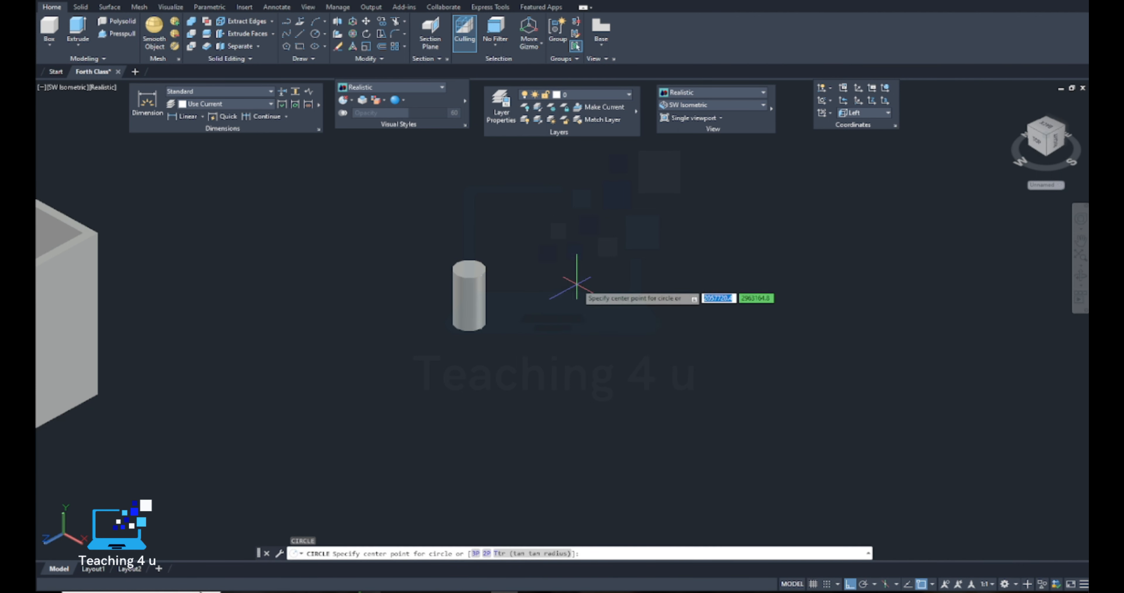
pyautogui.click(576, 284)
pyautogui.click(590, 303)
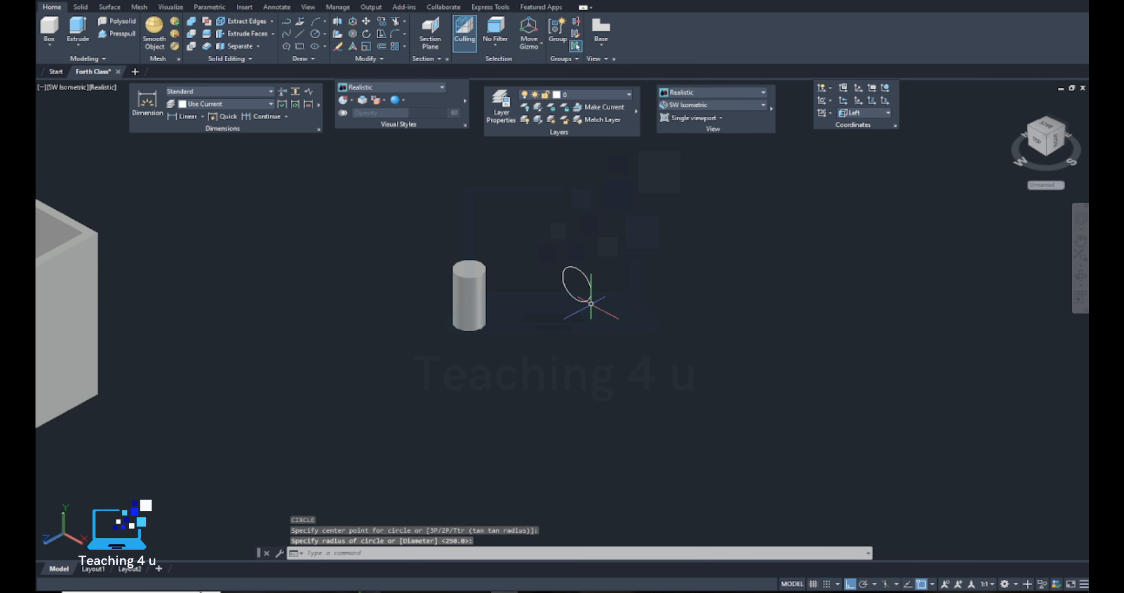
# Move the upright circle by its centre onto the centre of the cylinder's top face.
pyautogui.scroll(2, 503, 280)
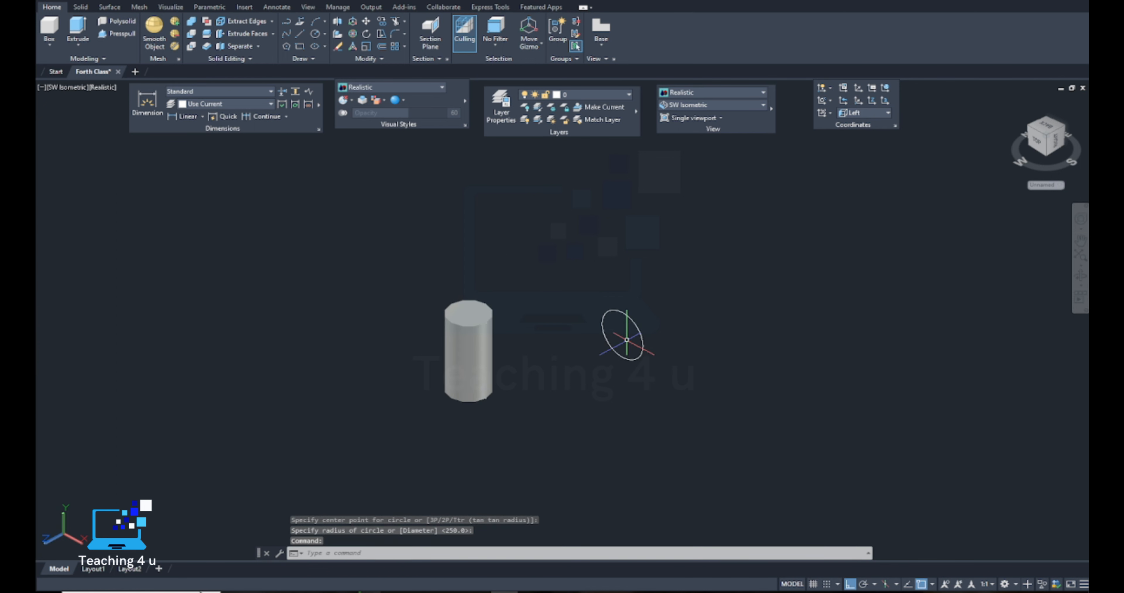
pyautogui.press('Return')
pyautogui.click(654, 301)
pyautogui.click(625, 353)
pyautogui.press('Return')
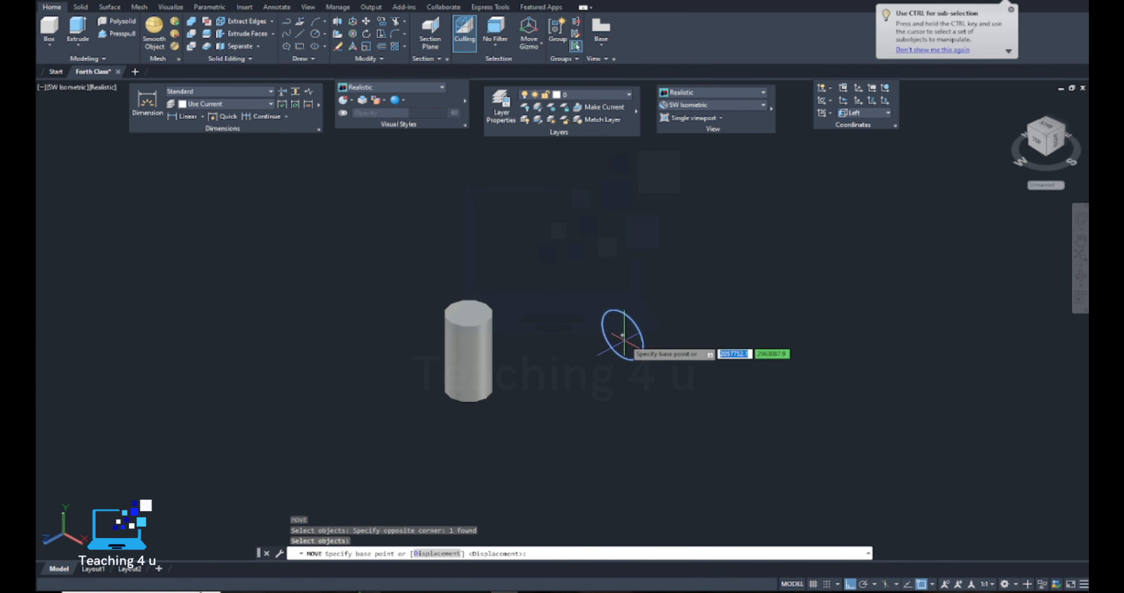
pyautogui.click(622, 336)
pyautogui.click(469, 313)
pyautogui.moveTo(483, 326); pyautogui.dragTo(565, 324, button='middle')
pyautogui.scroll(-5, 527, 301)
pyautogui.scroll(4, 509, 257)
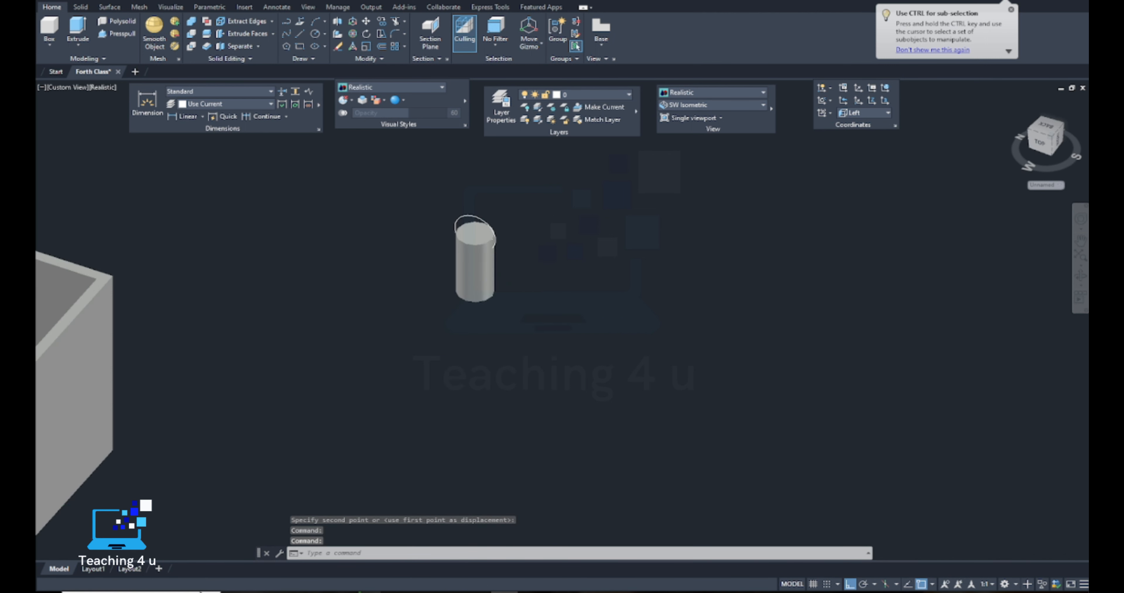
# Try to draw a flat circle centred on the cylinder's top face, around the upright circle.
pyautogui.moveTo(509, 256); pyautogui.dragTo(502, 311, button='middle')
pyautogui.write('c')
pyautogui.press('Return')
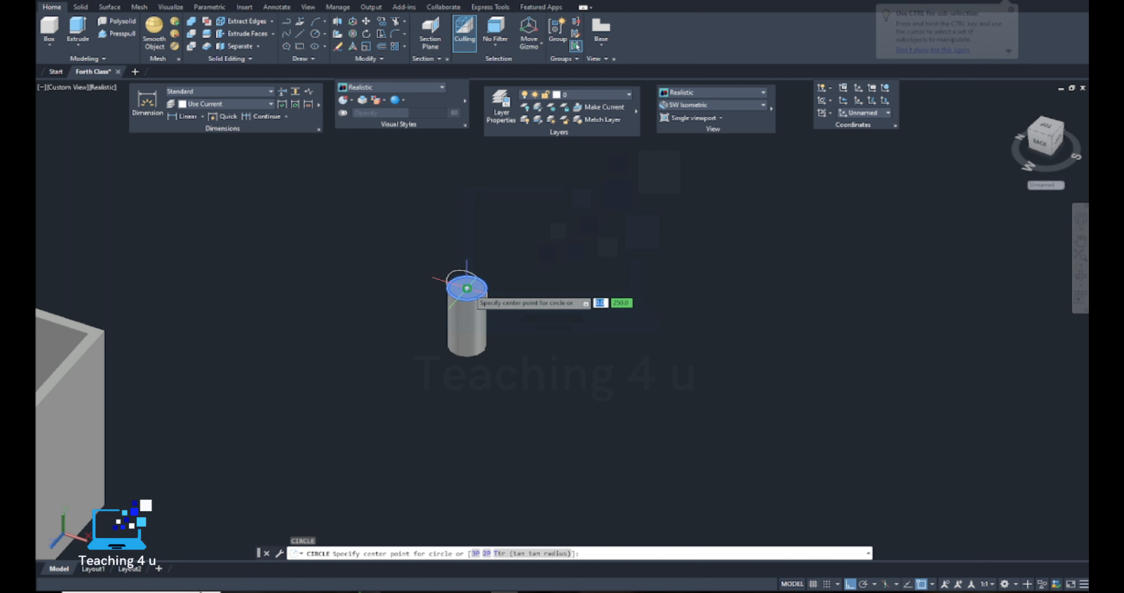
pyautogui.click(467, 288)
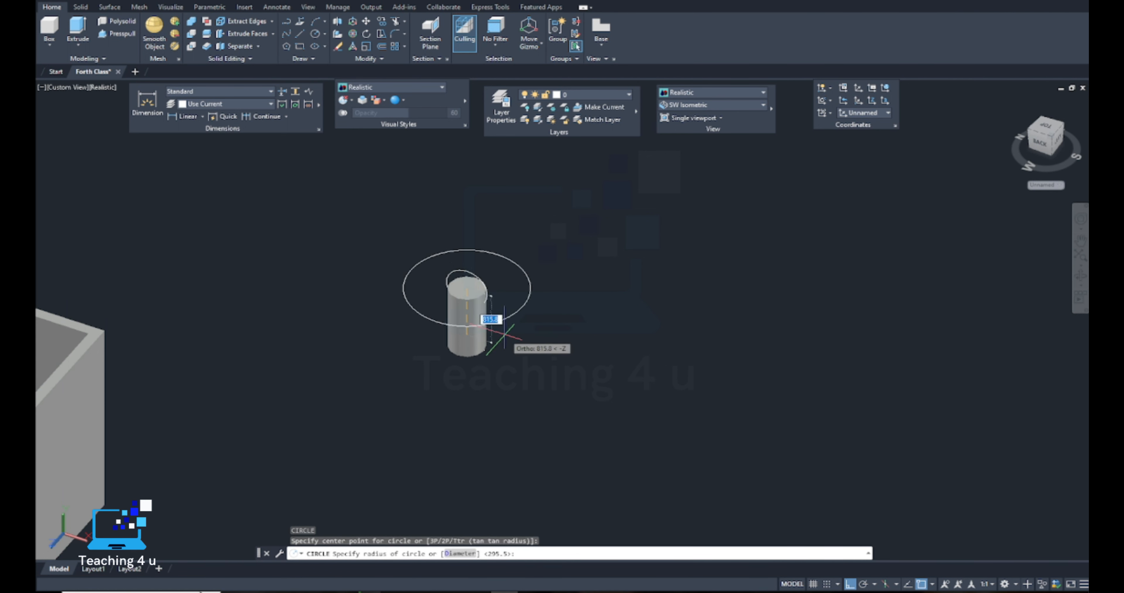
pyautogui.press('Escape')
pyautogui.moveTo(567, 313); pyautogui.dragTo(542, 343, button='middle')
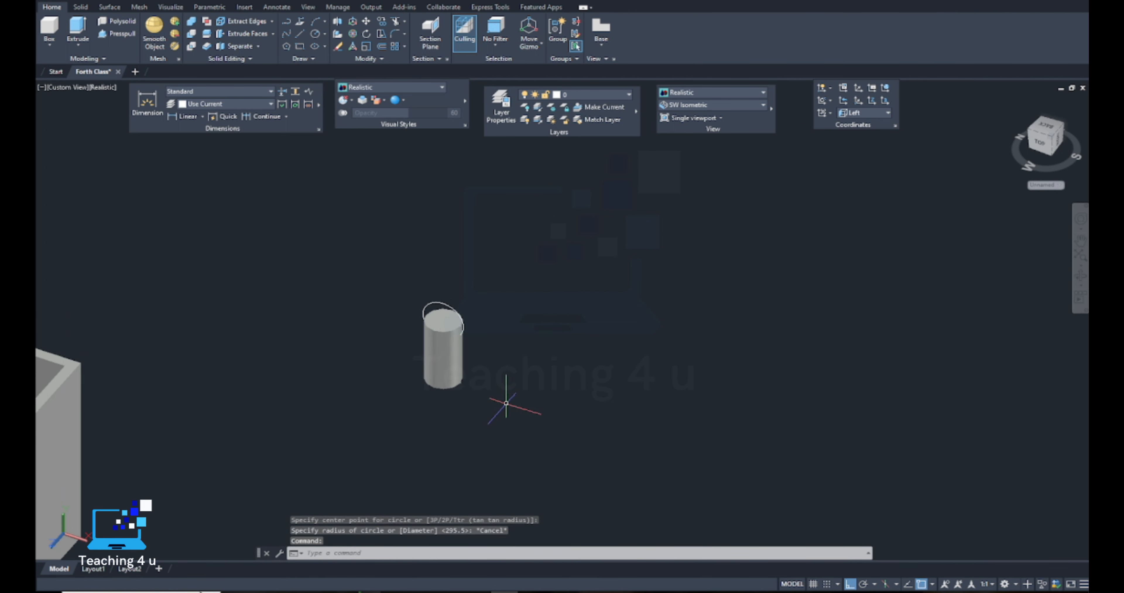
# Delete the upright circle at the top of the cylinder.
pyautogui.keyDown('shift'); pyautogui.moveTo(506, 404); pyautogui.dragTo(460, 414, button='middle'); pyautogui.keyUp('shift')
pyautogui.click(436, 265)
pyautogui.click(401, 262)
pyautogui.moveTo(406, 271); pyautogui.dragTo(505, 235, button='middle')
pyautogui.press('Delete')
pyautogui.scroll(-4, 558, 316)
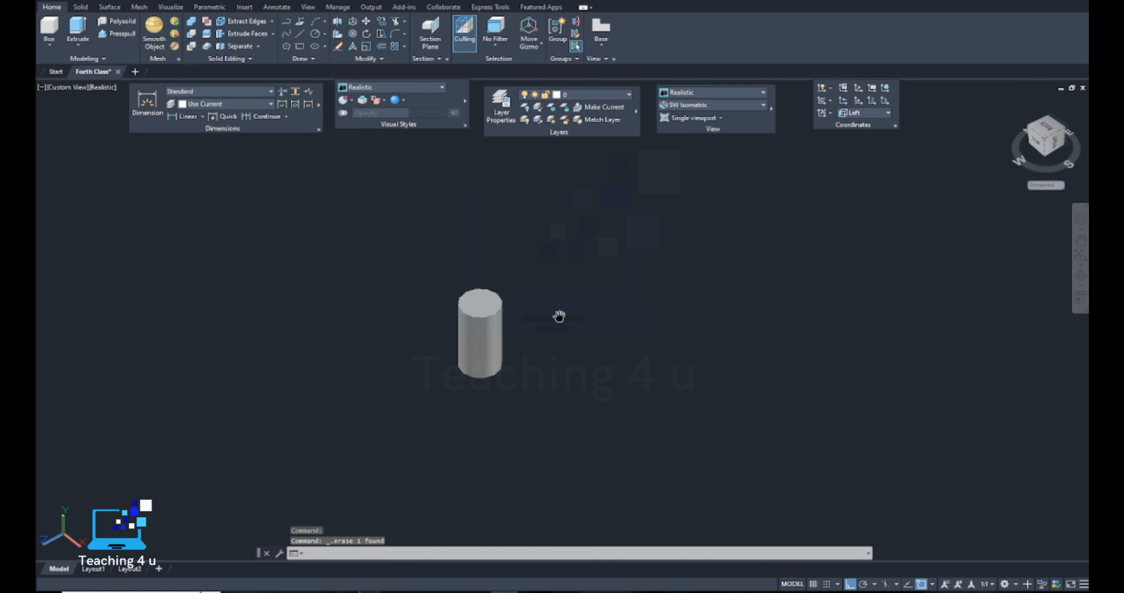
pyautogui.write('c')
pyautogui.press('Return')
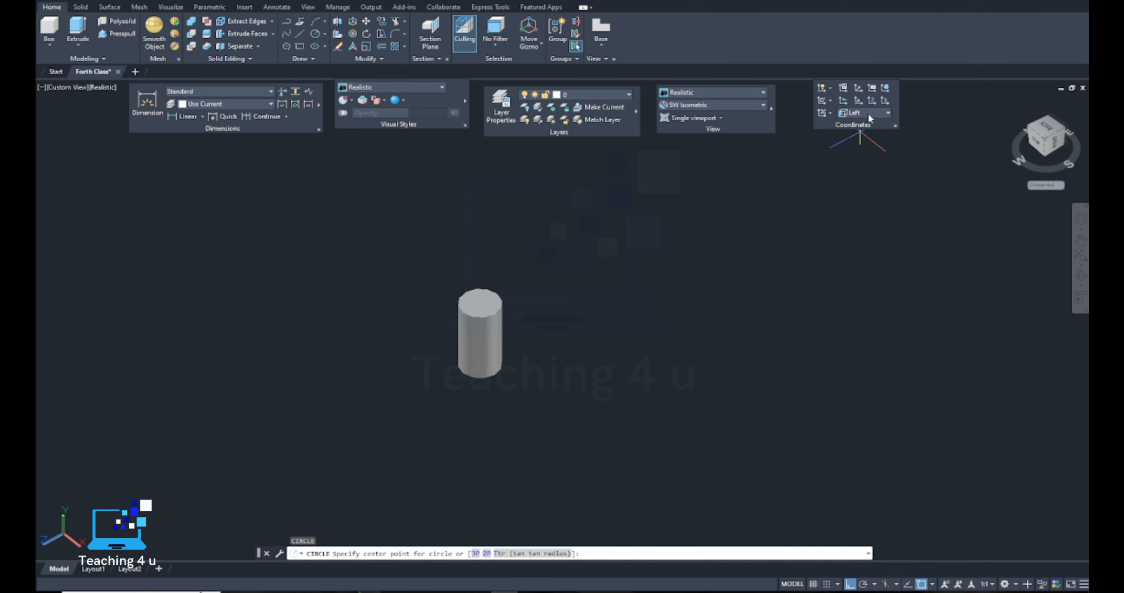
pyautogui.click(672, 348)
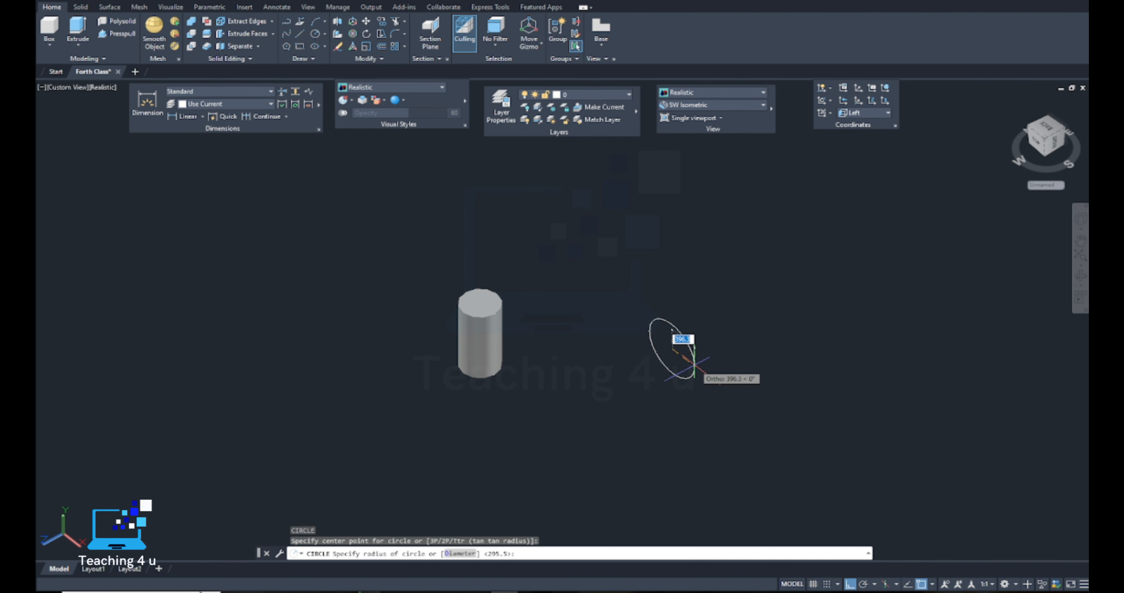
pyautogui.press('Escape')
# Draw a circle in the Left plane in the empty space beside the cylinder.
pyautogui.press('Return')
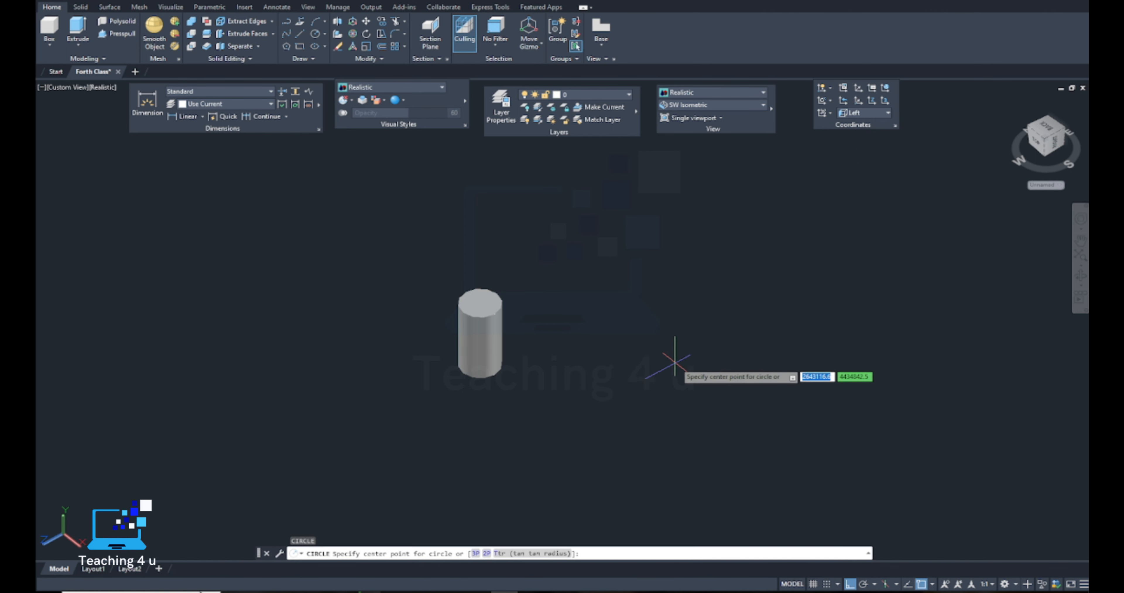
pyautogui.click(675, 361)
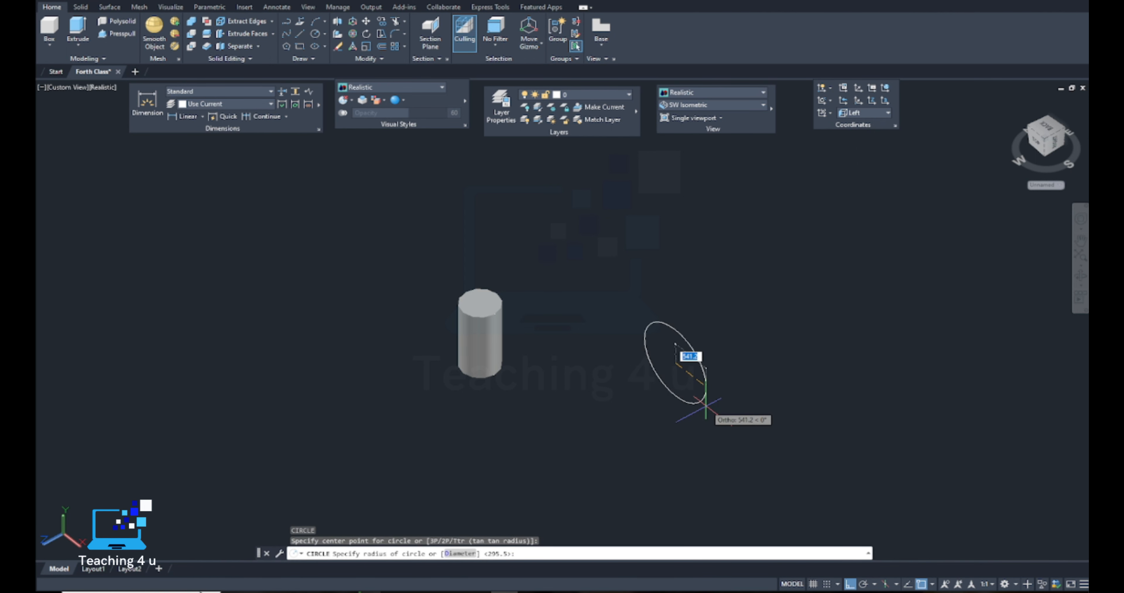